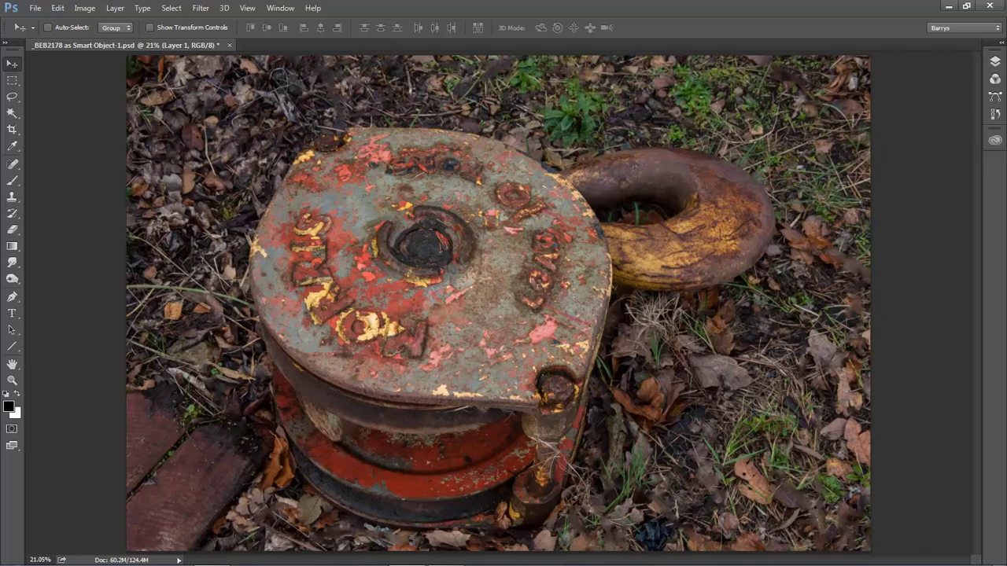
Compare the winch photo with and without its retouching by toggling the visibility of Layer 1
key("j")
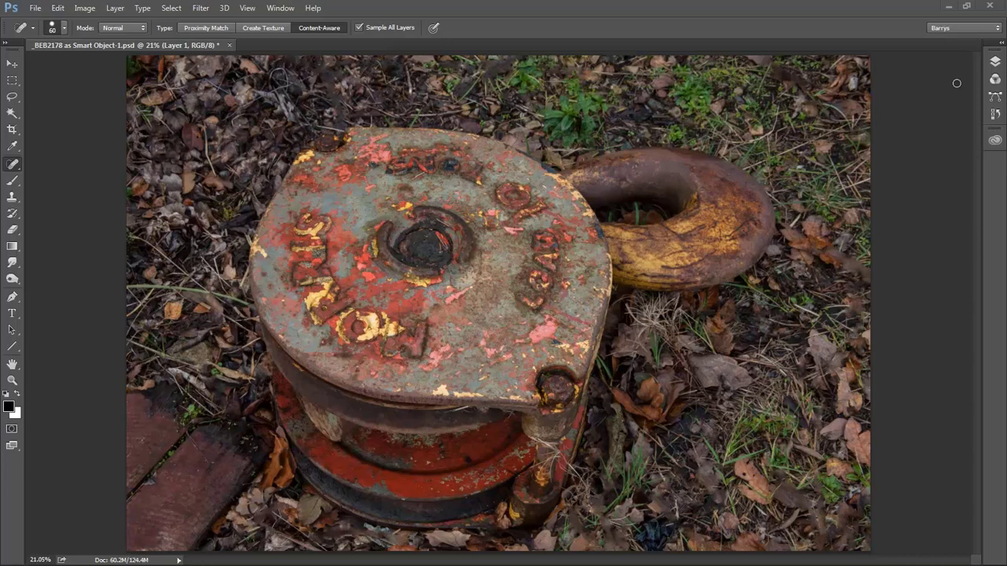
left_click(995, 62)
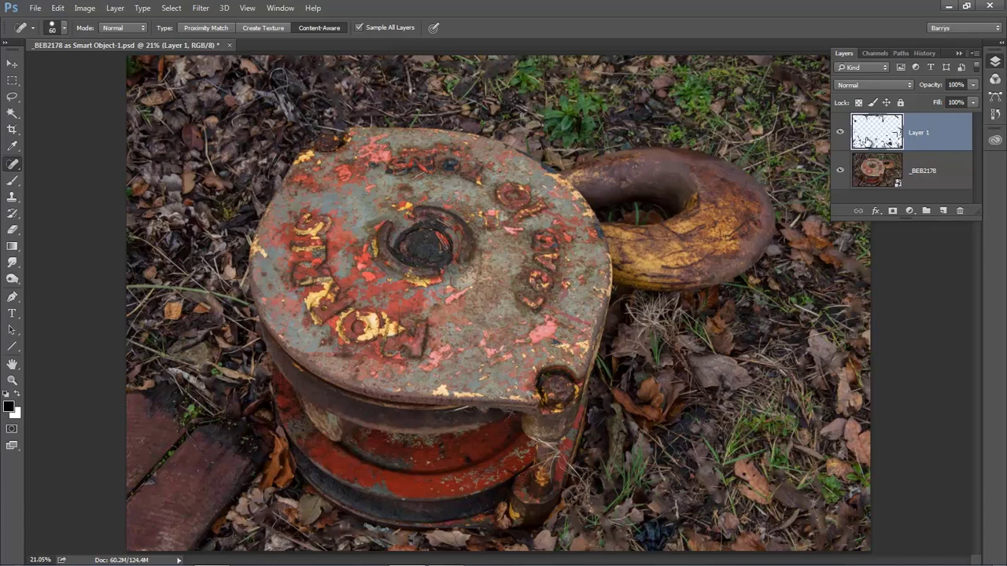
left_click(840, 135)
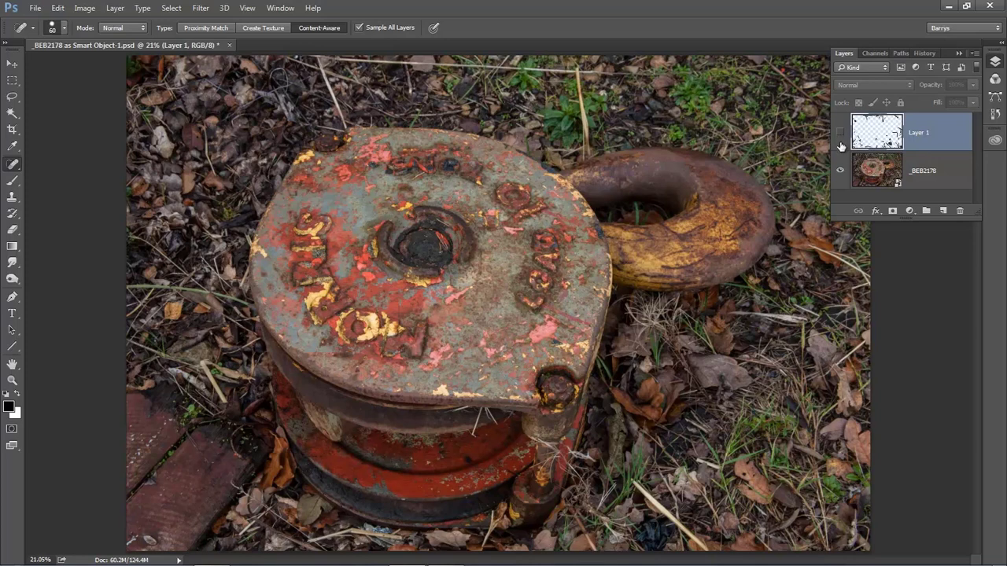
left_click(840, 136)
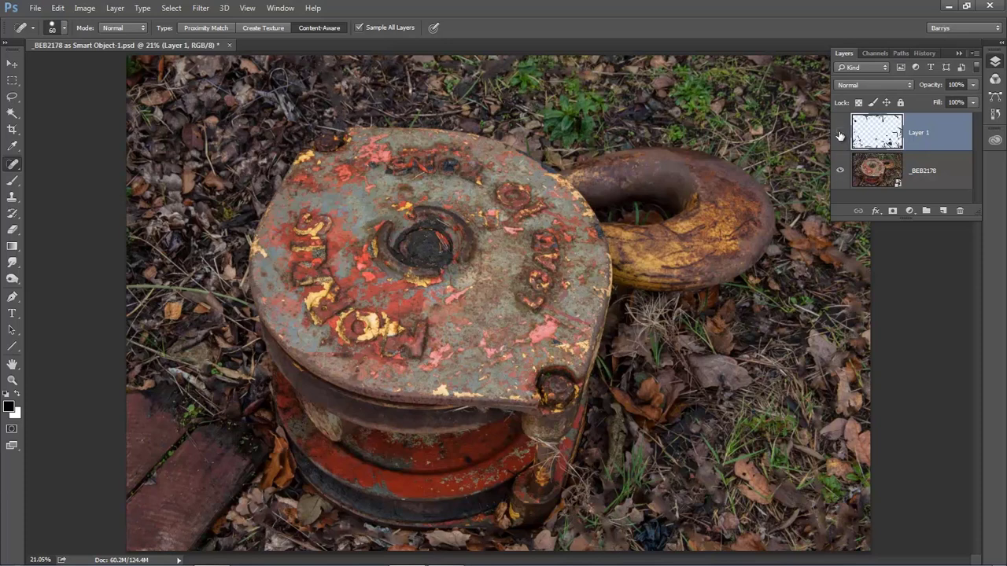
left_click(840, 136)
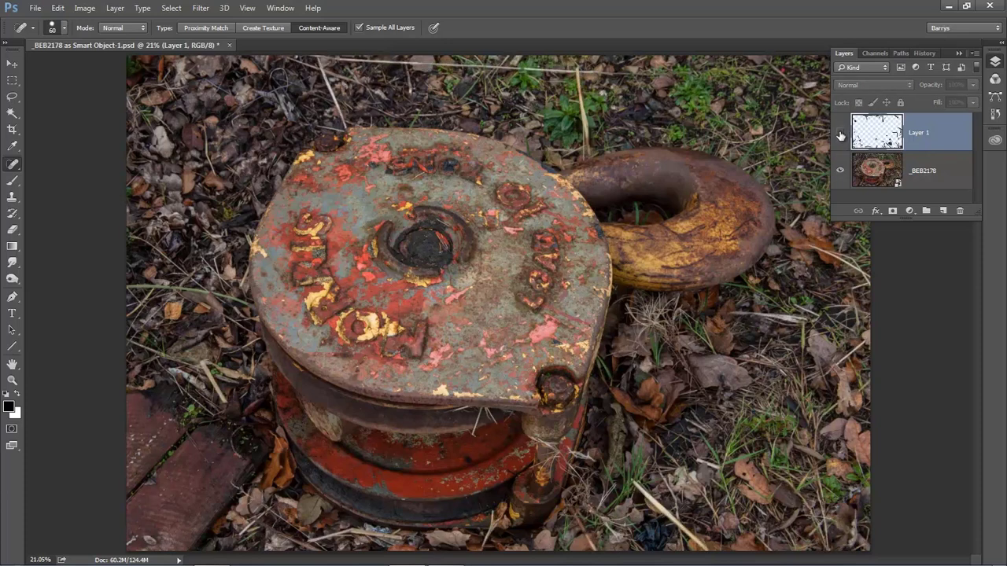
left_click(840, 136)
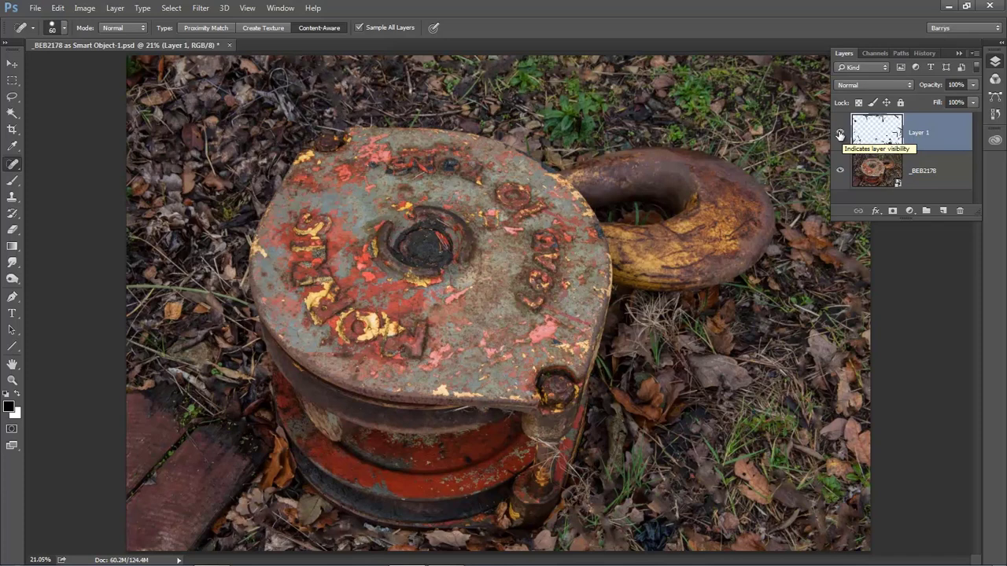
left_click(840, 135)
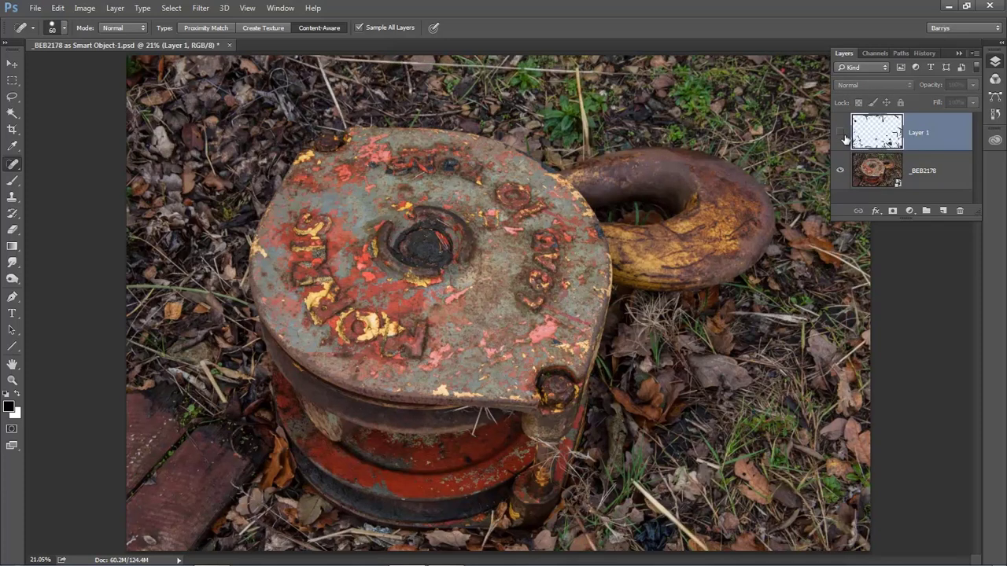
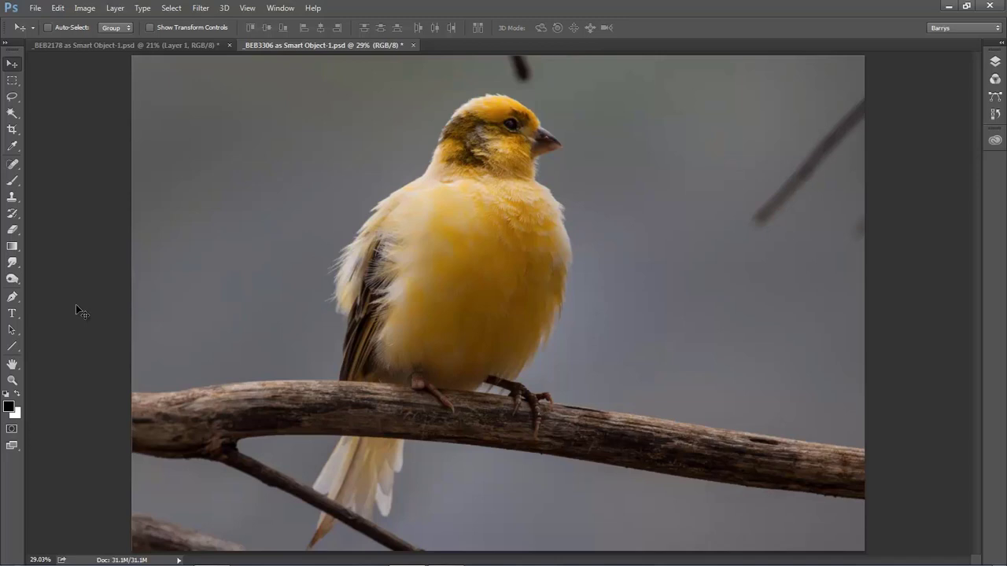
Remove the dark twig at the top edge above the bird with the Spot Healing Brush at size 150
key("j")
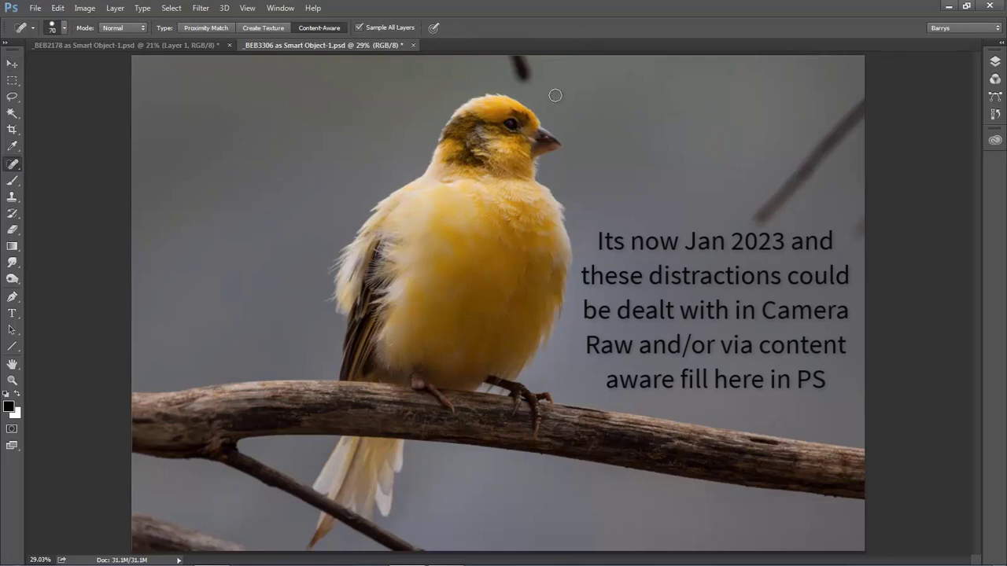
key("bracketright")
key("bracketright")
key("bracketright")
key("bracketright")
key("bracketright")
mouse_move(524, 74)
left_mouse_down()
mouse_move(520, 43)
mouse_move(524, 56)
left_mouse_up()
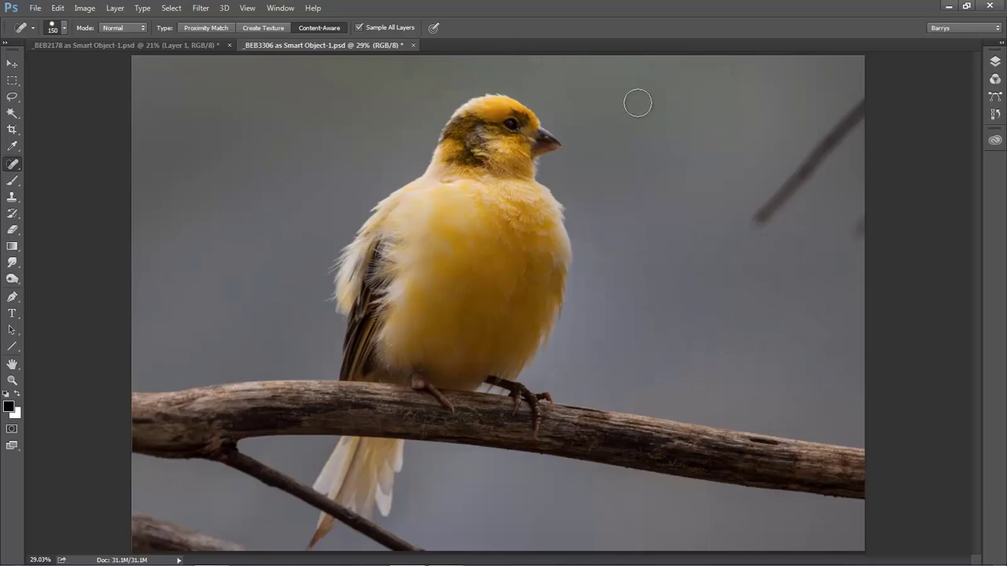
left_click(518, 63)
Heal away the blurred diagonal branch and the small dark smudge at the right edge of the bird photo
mouse_move(748, 229)
left_mouse_down()
mouse_move(863, 107)
mouse_move(867, 167)
left_mouse_up()
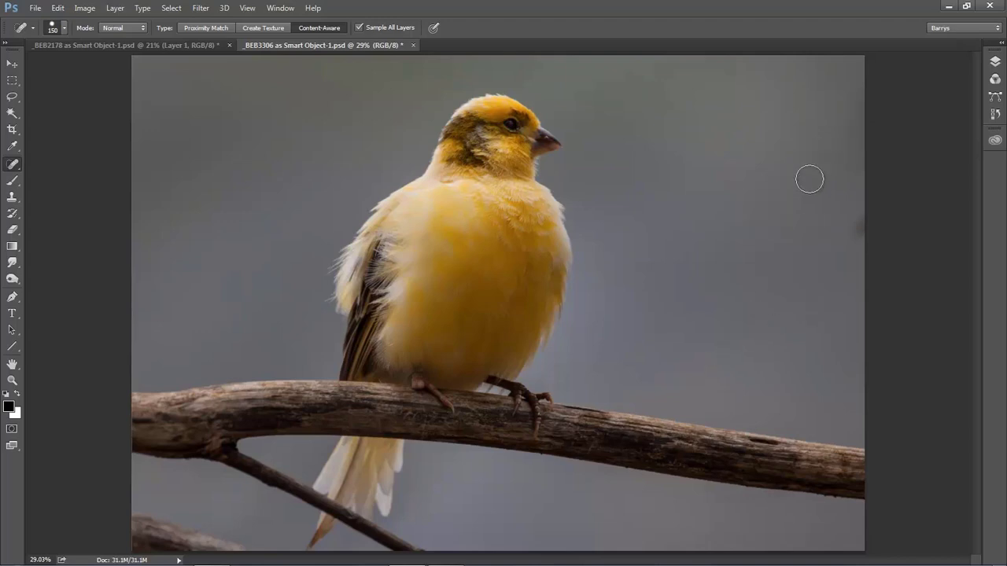
left_click(834, 126)
left_click(810, 170)
mouse_move(822, 261)
left_mouse_down()
mouse_move(864, 216)
mouse_move(851, 244)
mouse_move(901, 286)
left_mouse_up()
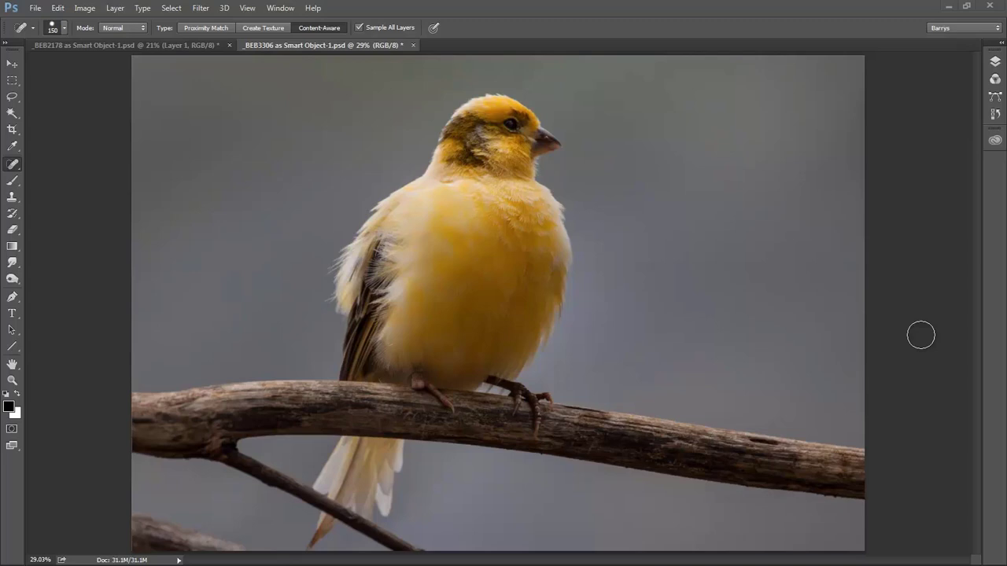
left_click(995, 64)
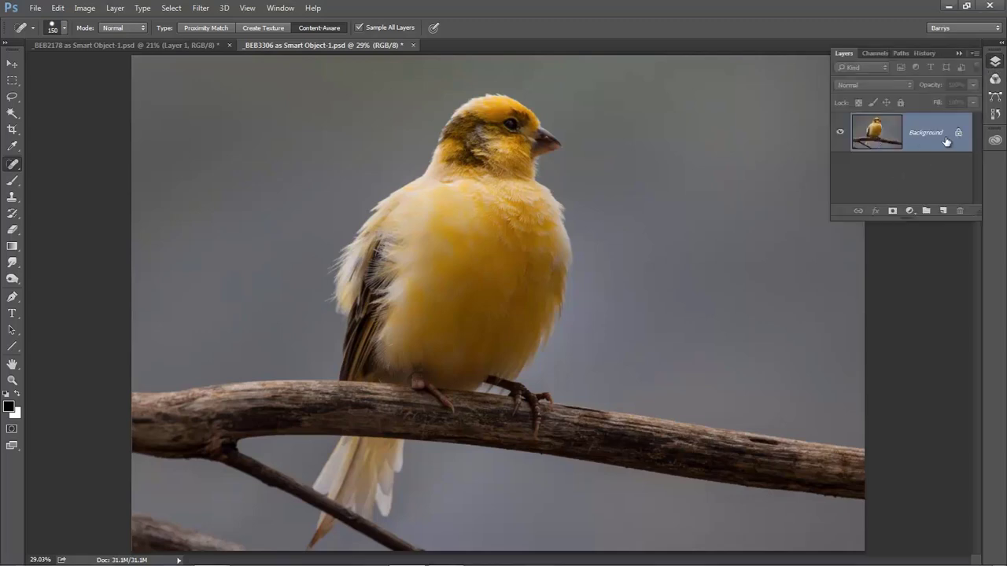
left_click(724, 26)
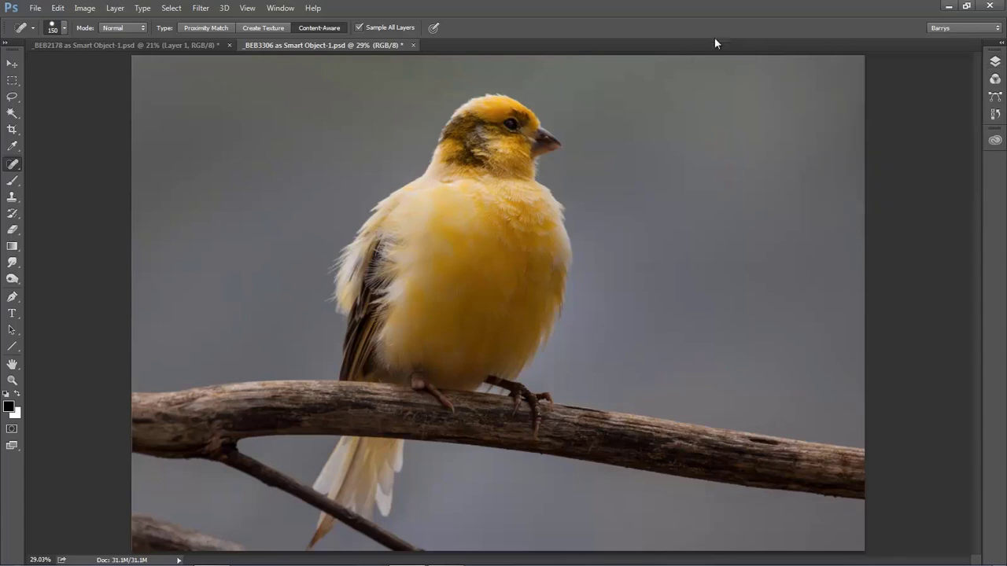
Lasso the branch in the lower-left corner of the photo, replace it with a Content-Aware fill, and deselect
left_click(12, 96)
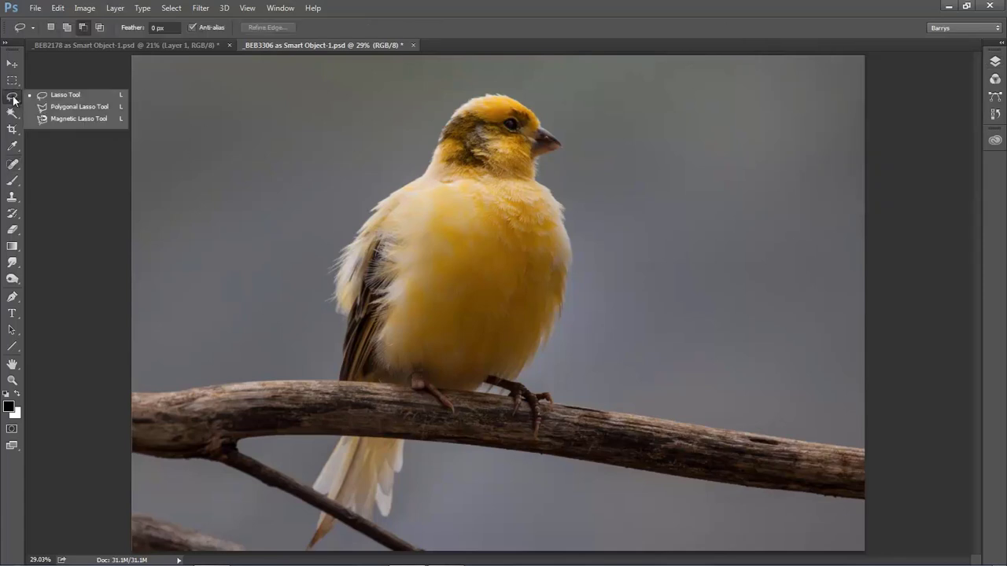
left_click(53, 99)
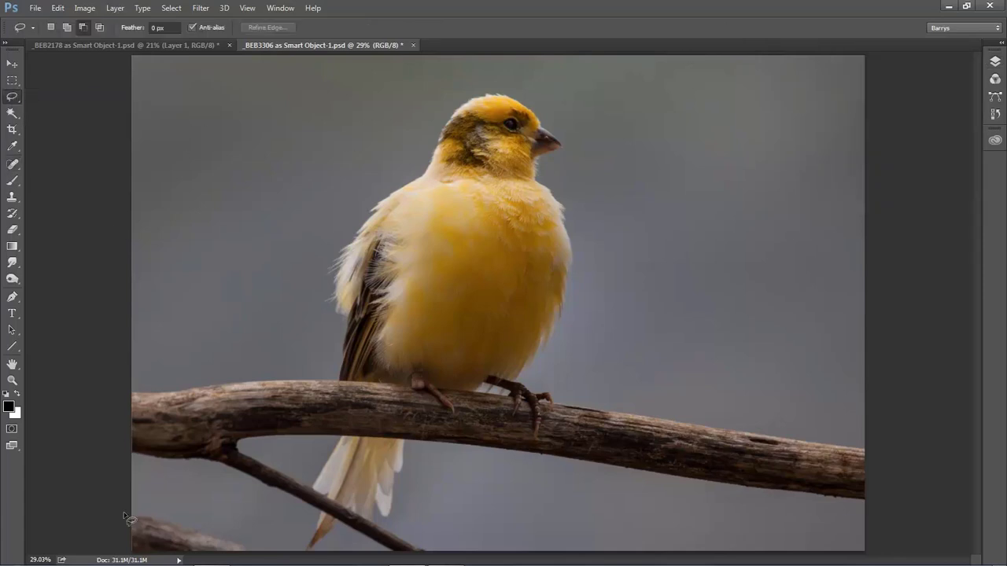
mouse_move(126, 513)
left_mouse_down()
mouse_move(268, 555)
mouse_move(181, 563)
mouse_move(119, 548)
mouse_move(117, 517)
left_mouse_up()
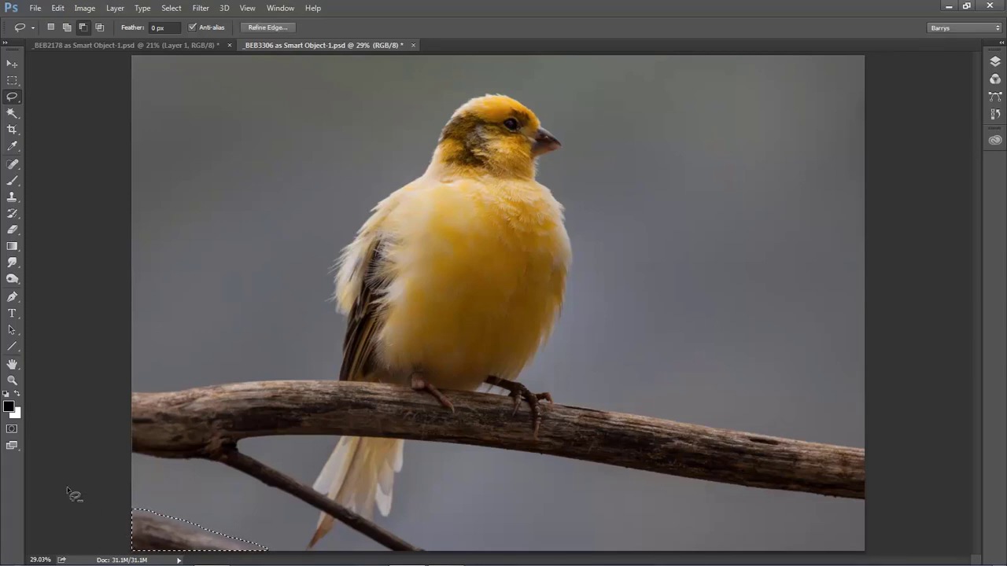
key("shift+BackSpace")
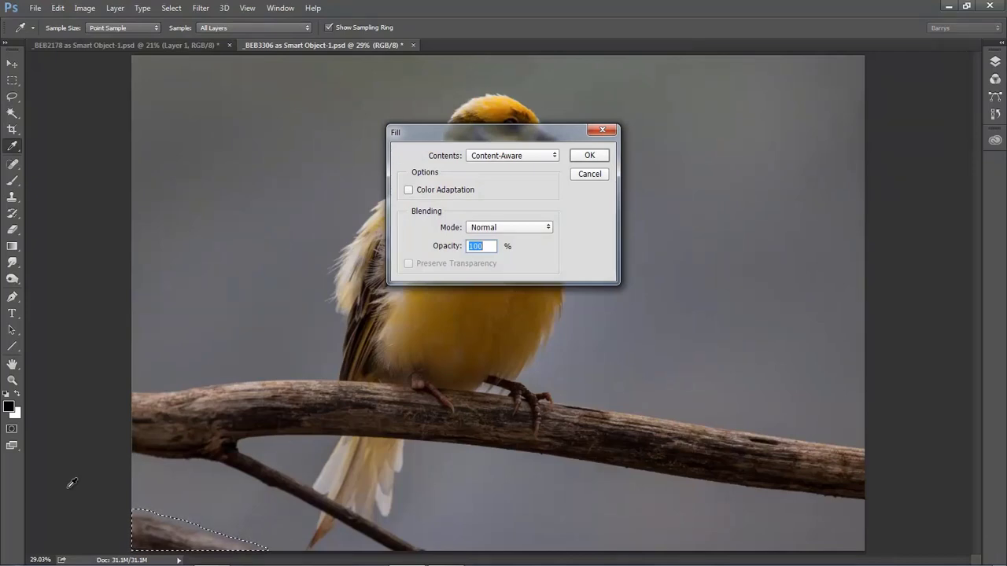
left_click(552, 159)
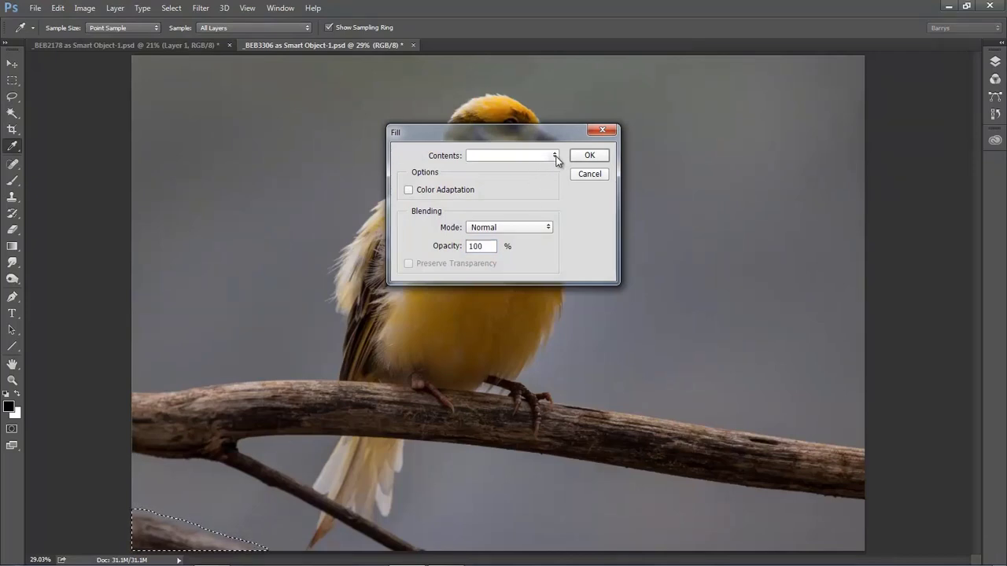
left_click(528, 204)
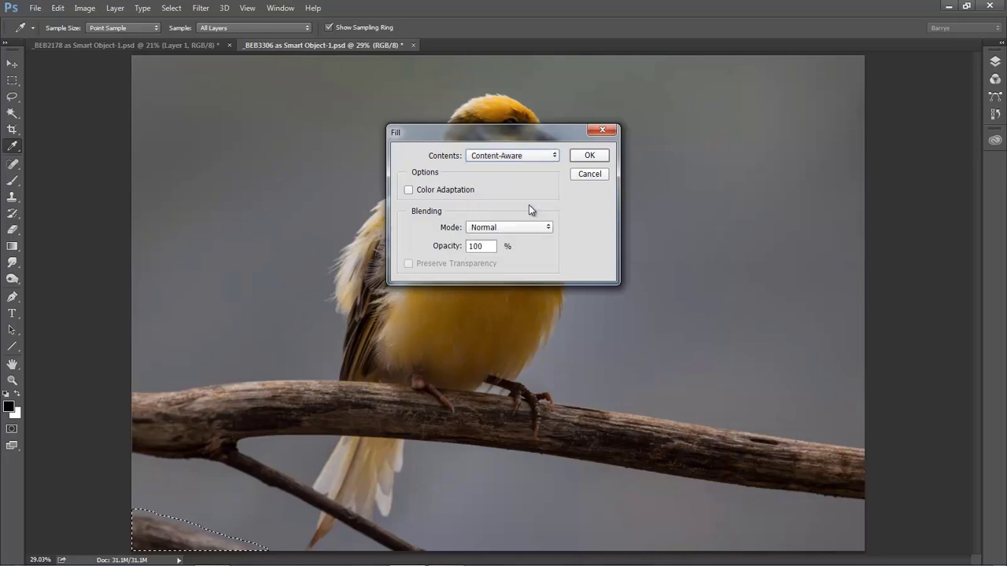
left_click(590, 155)
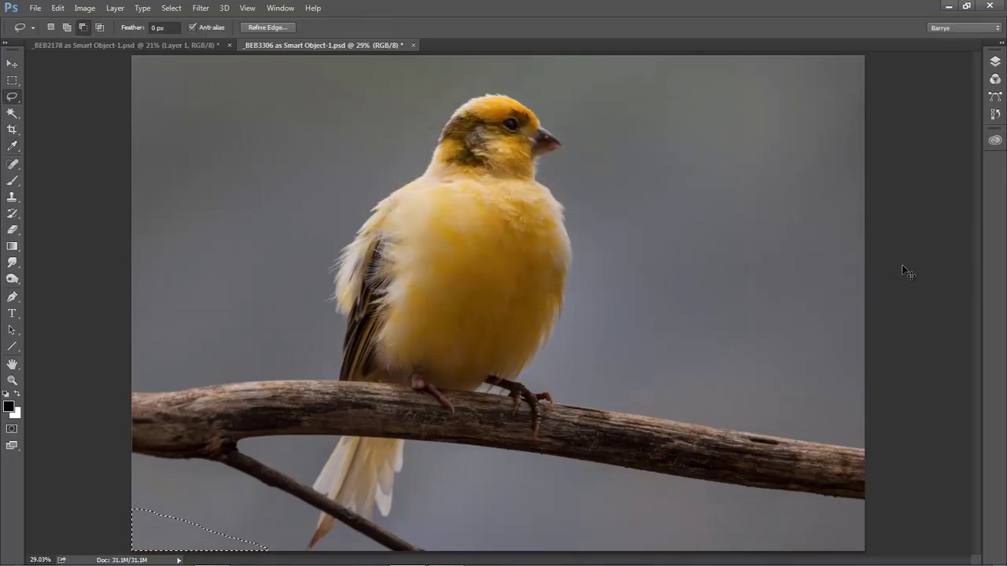
key("ctrl+d")
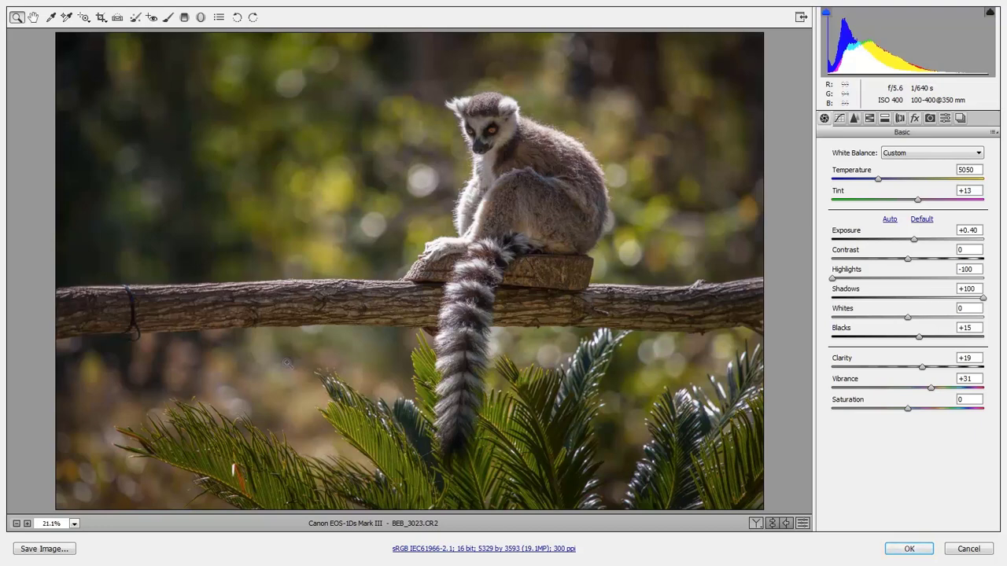
Heal the bright highlight beside the lemur's chest using Spot Removal in Heal mode at size 20
left_click(134, 19)
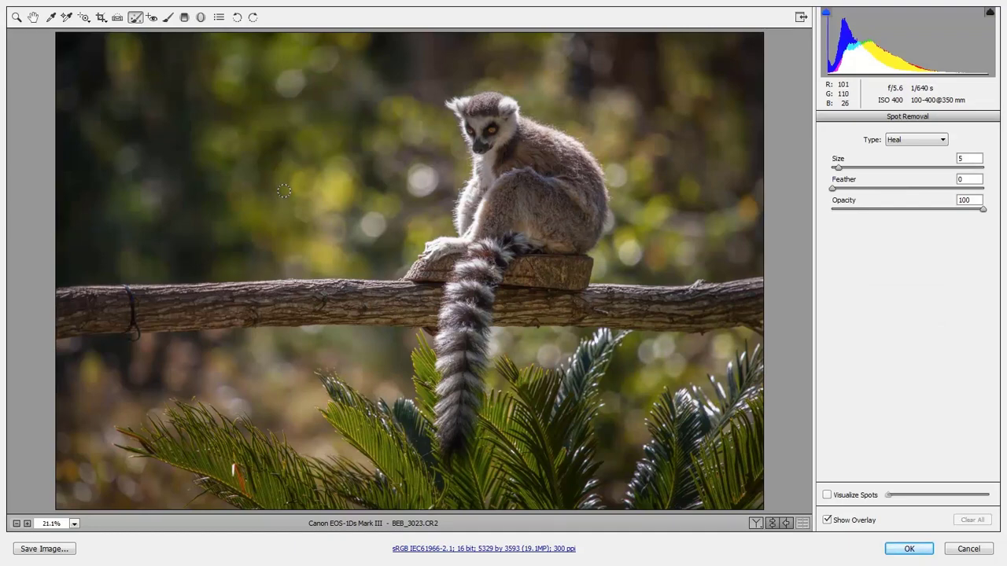
key("bracketright")
key("bracketright")
key("bracketright")
key("bracketright")
key("bracketright")
key("bracketright")
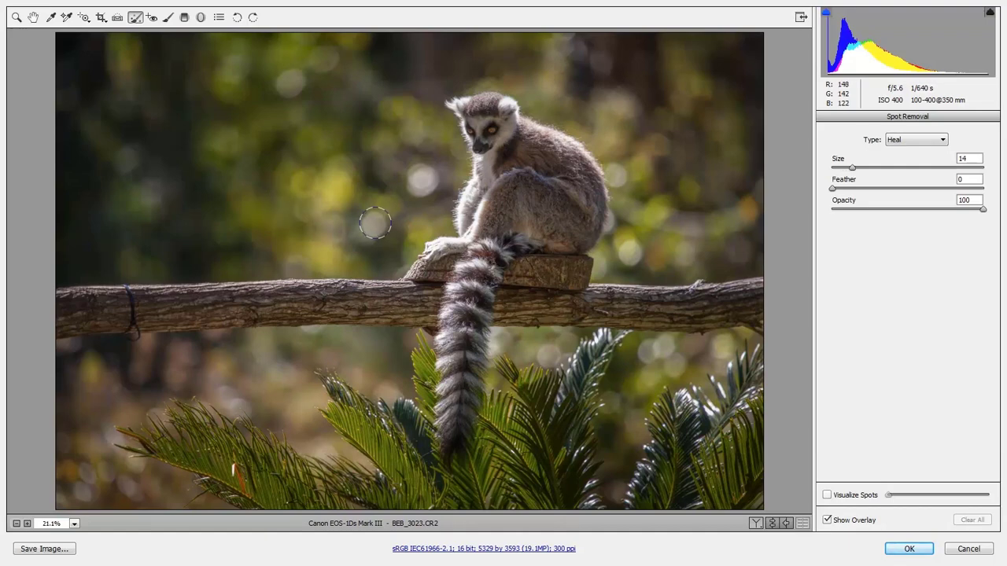
key("bracketright")
key("bracketright")
key("bracketright")
key("bracketright")
key("bracketright")
key("bracketright")
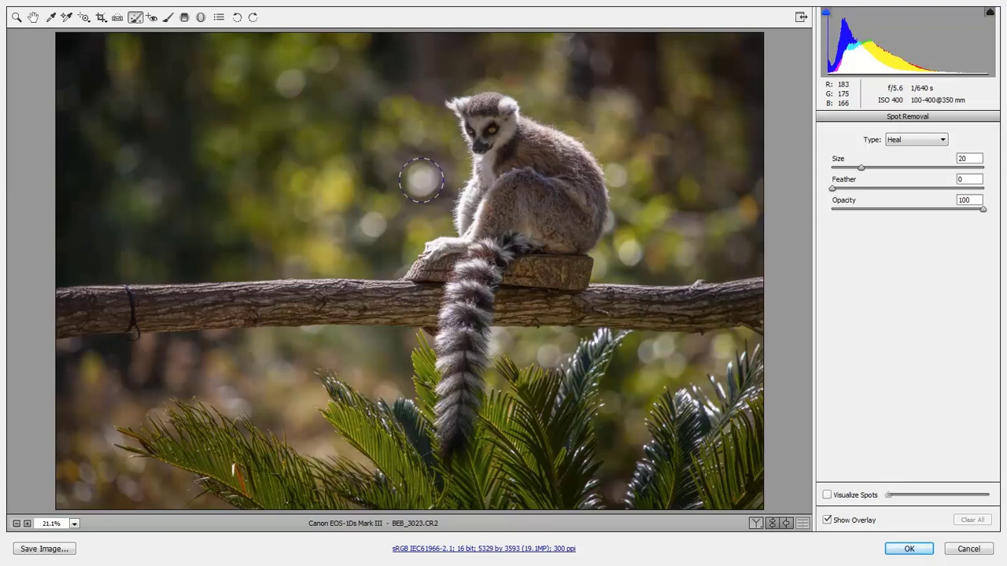
left_click(421, 179)
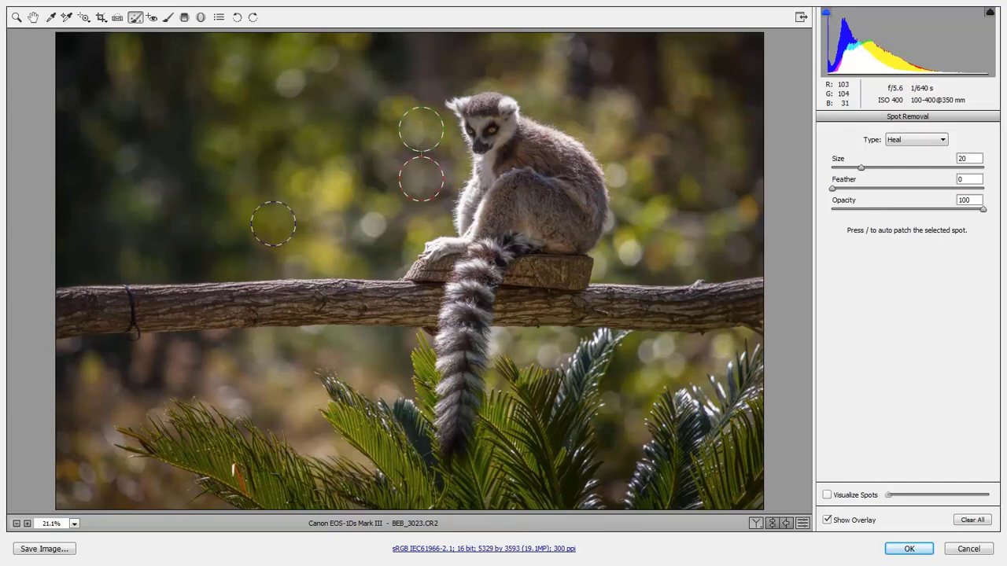
Hide the spot overlay and heal the bright background highlights to the right of the lemur at size 16
left_click(827, 521)
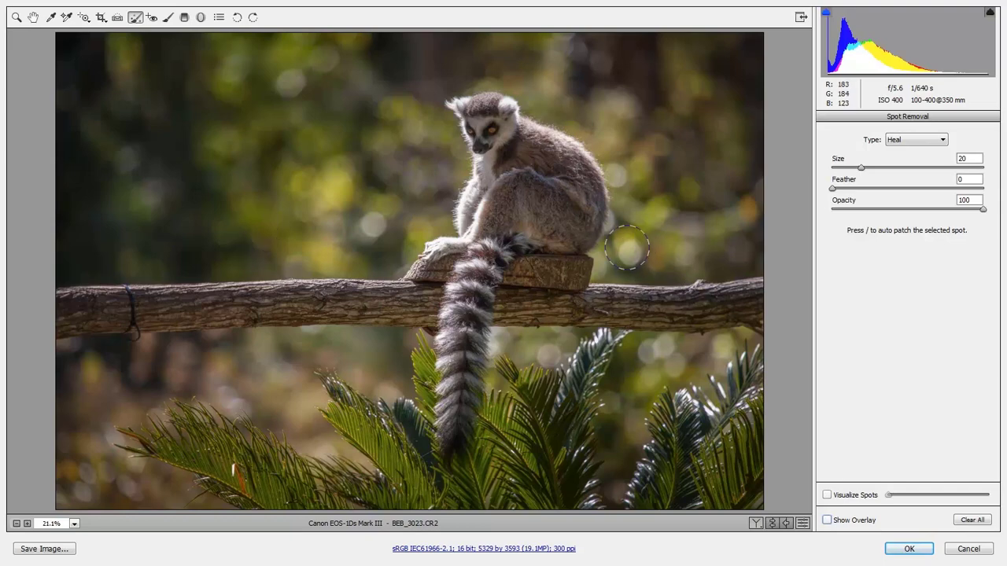
key("bracketleft")
key("bracketleft")
key("bracketleft")
key("bracketleft")
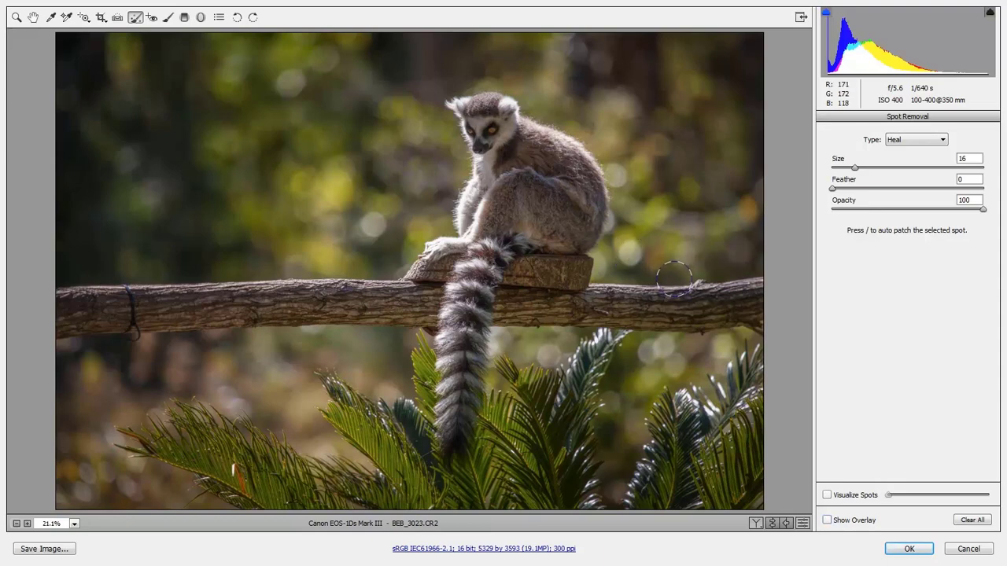
left_click(630, 253)
left_click_drag(737, 260, 741, 254)
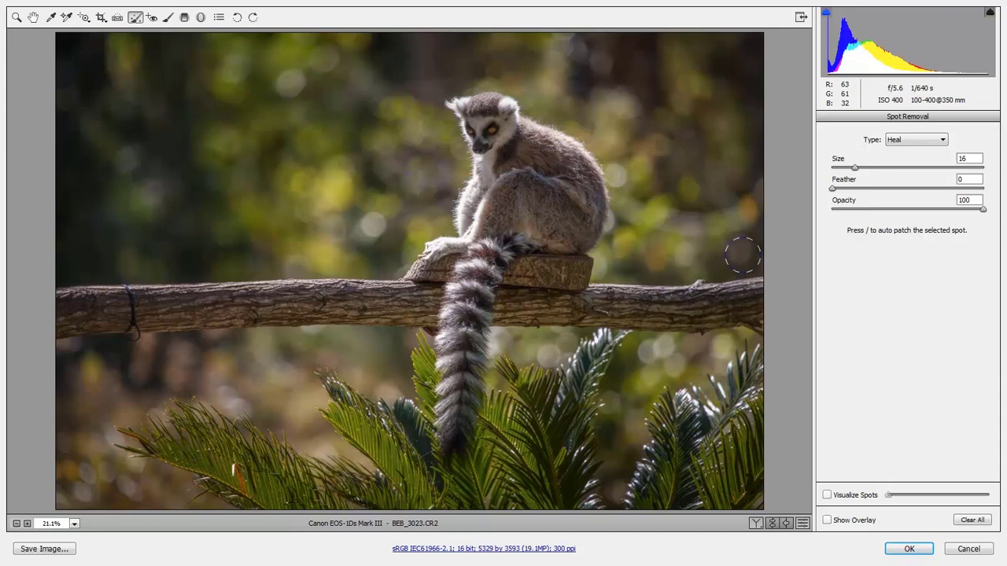
left_click(626, 106)
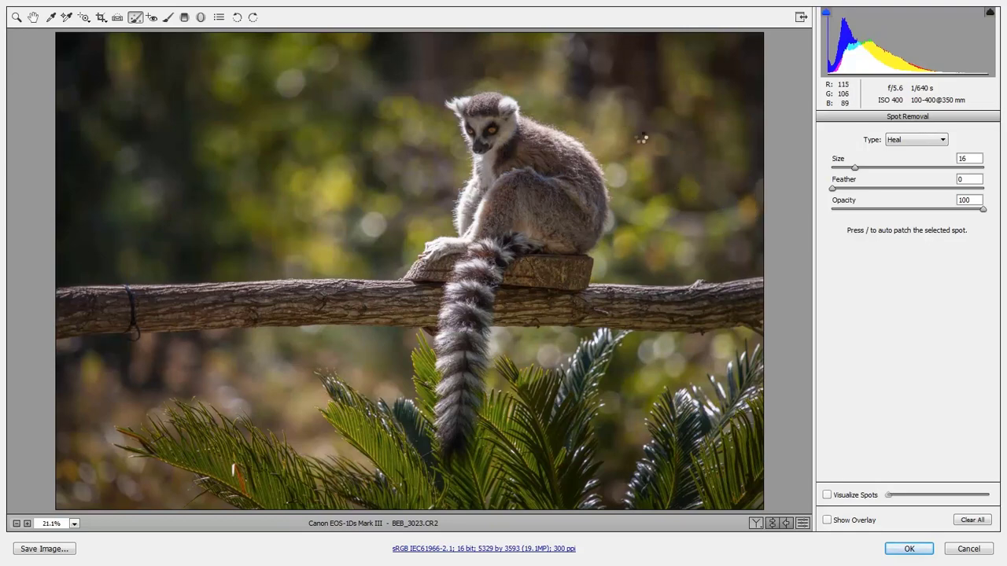
left_click_drag(718, 214, 704, 226)
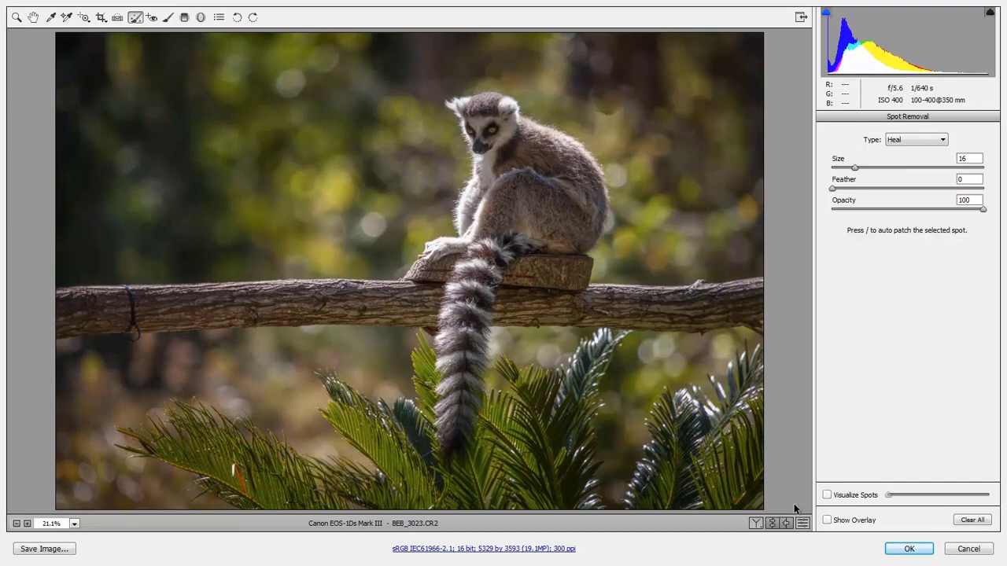
Show the spot overlay, then delete the overlapping heal spot to the upper right of the lemur and enlarge the remaining one
left_click(826, 519)
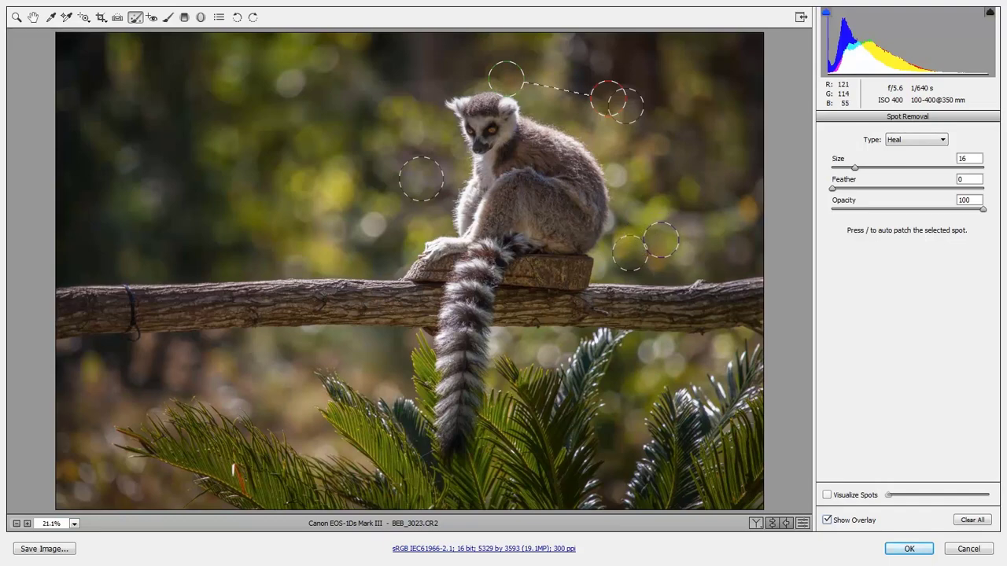
key("Delete")
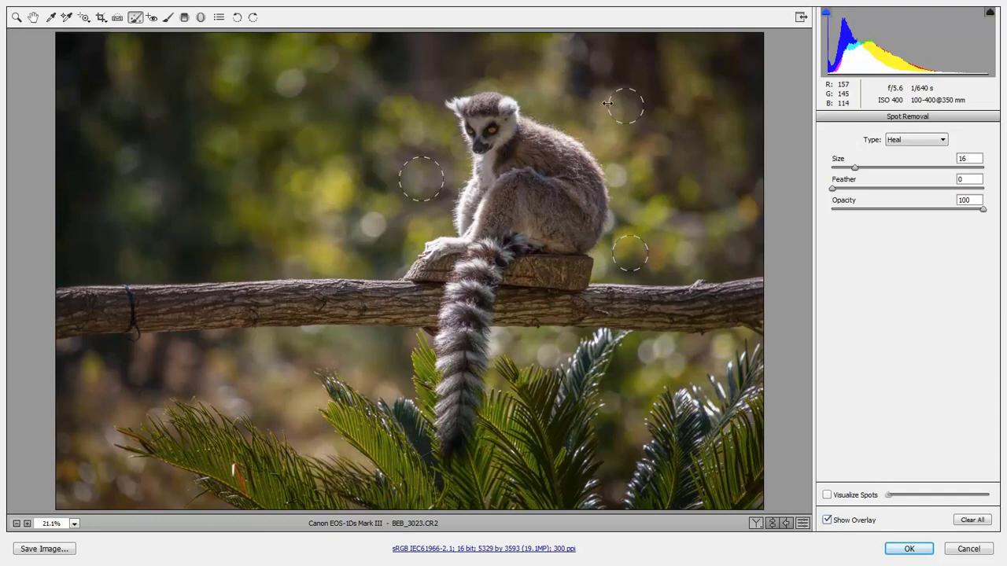
left_click(610, 102)
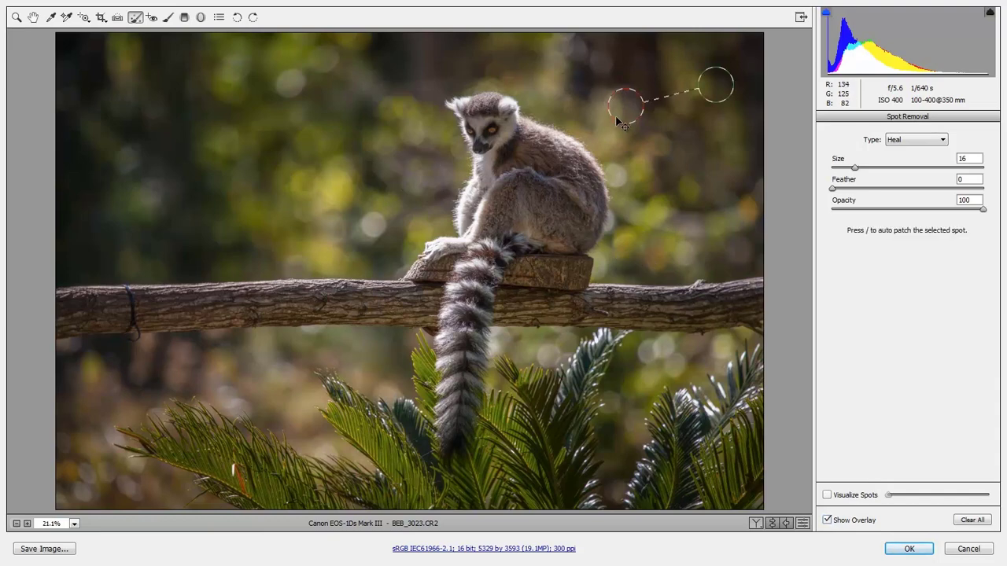
left_click_drag(606, 105, 592, 105)
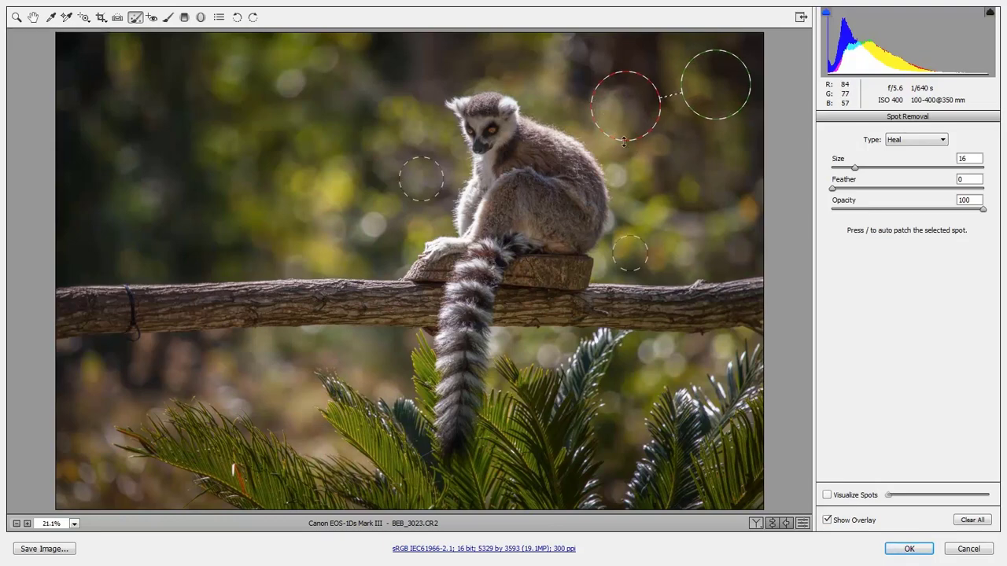
Move the enlarged heal spot at the lemur's upper right slightly closer to the lemur, and hide the spot overlay
left_click_drag(623, 110, 607, 109)
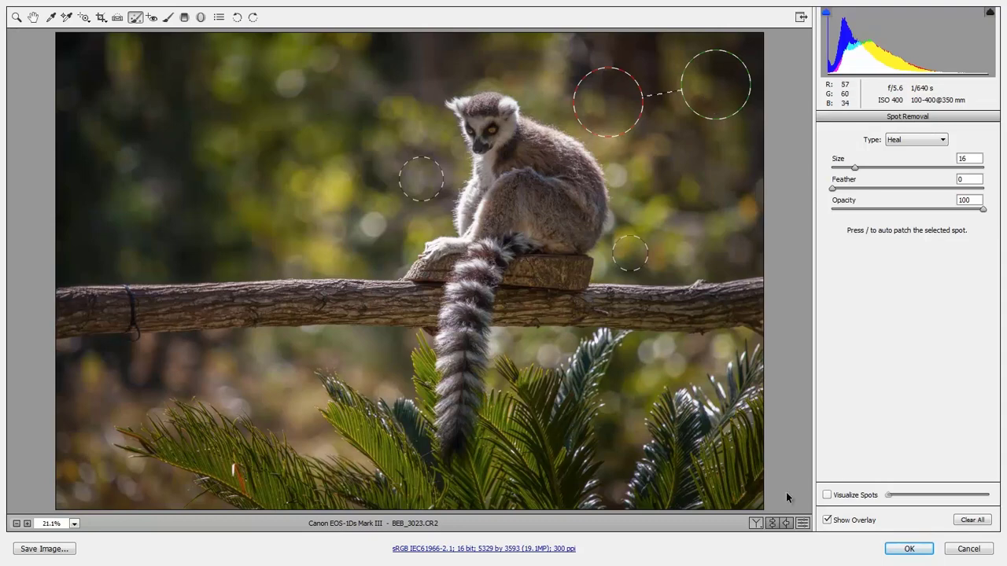
left_click(827, 520)
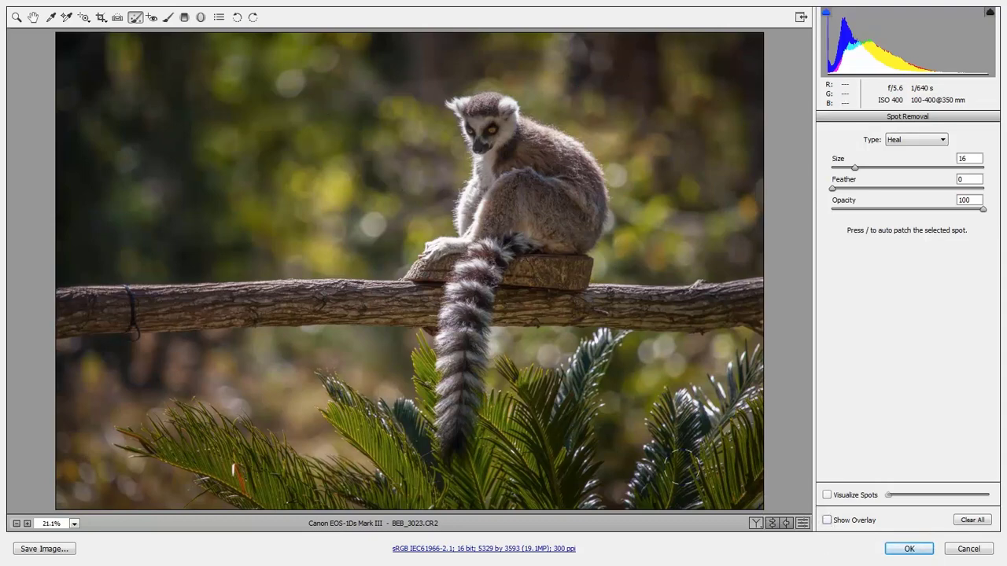
Heal the bright background highlights to the left of the lemur with Spot Removal at size 16
left_click(377, 228)
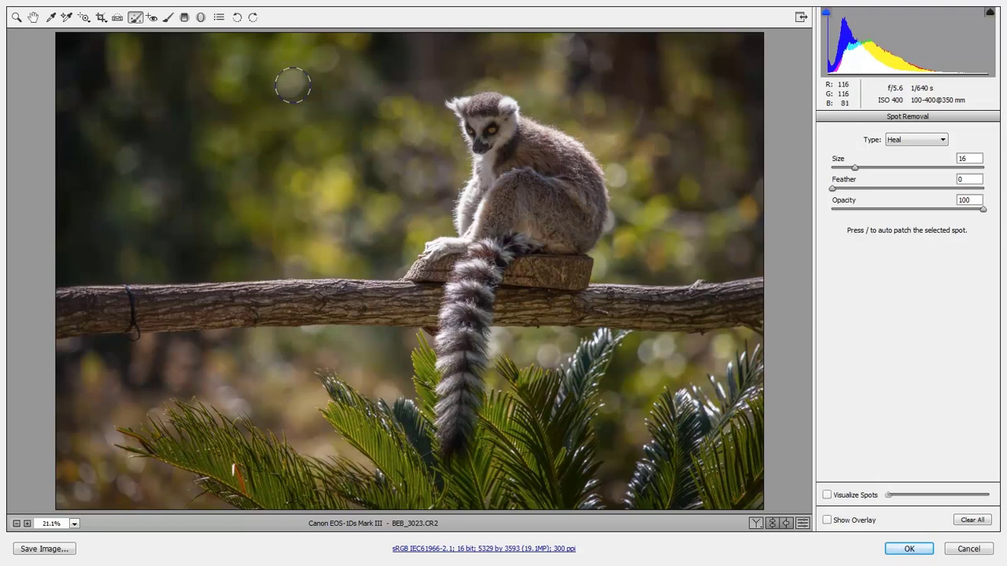
left_click(237, 133)
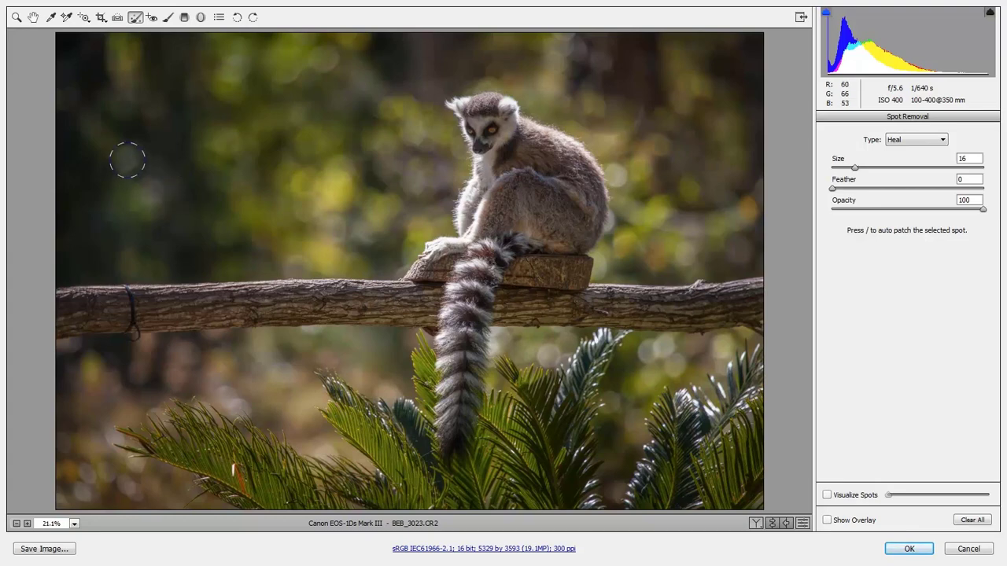
left_click(205, 237)
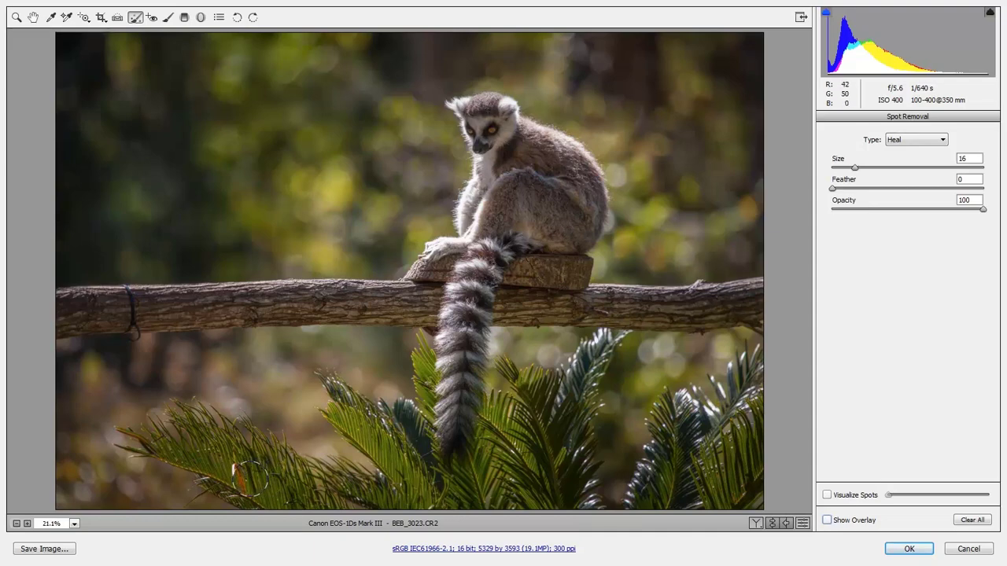
Heal the white and orange blemish on the lower-left palm frond using Spot Removal in Heal mode at size 8
left_click(16, 18)
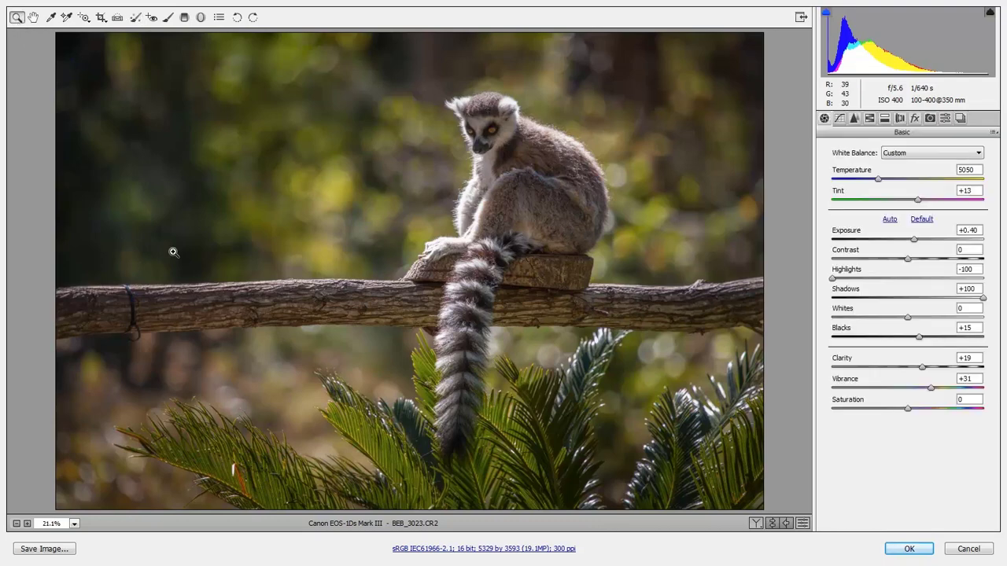
left_click(238, 485)
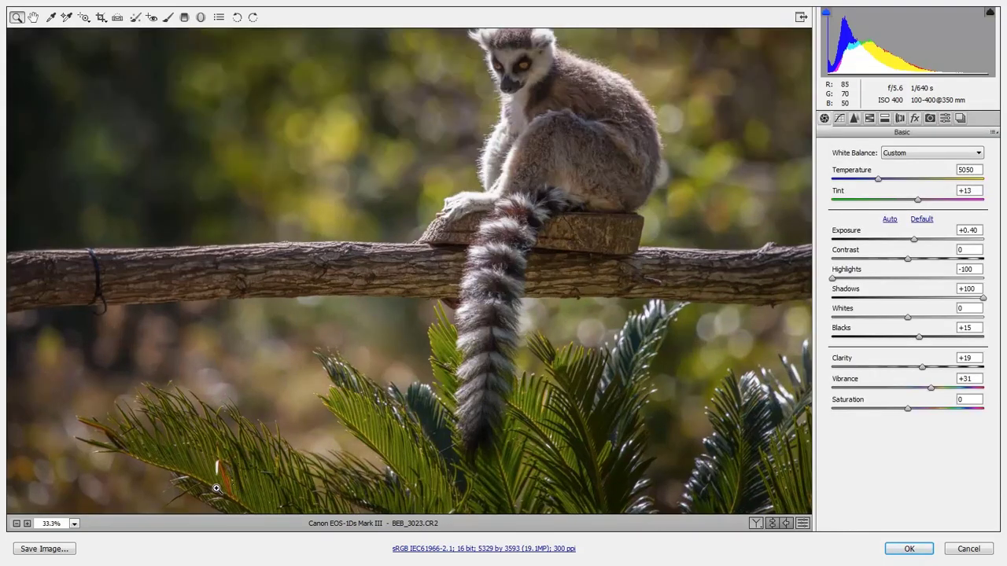
left_click(216, 488)
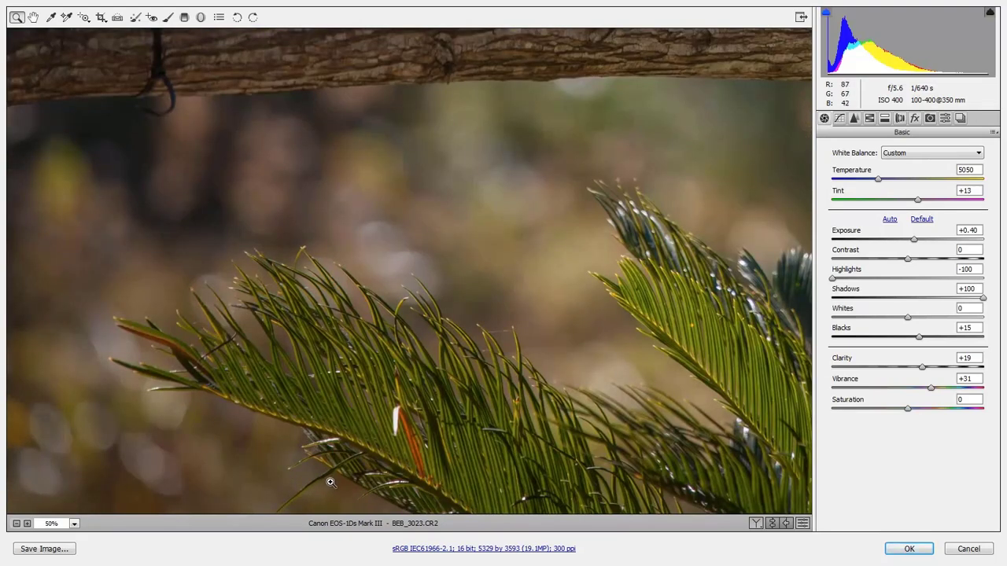
left_click(135, 17)
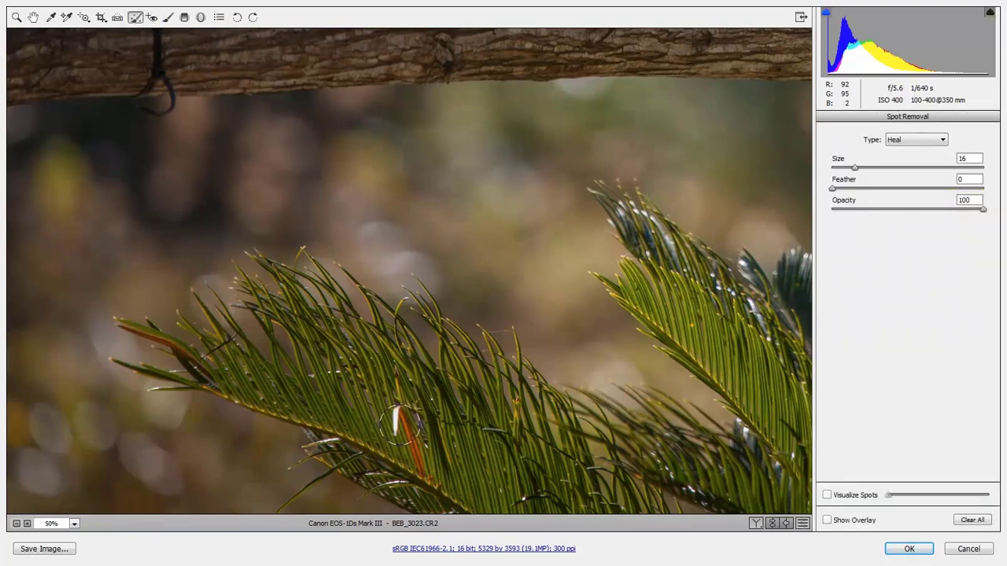
key("bracketleft")
key("bracketleft")
key("bracketleft")
key("bracketleft")
key("bracketleft")
key("bracketleft")
key("bracketleft")
key("bracketleft")
left_click_drag(397, 419, 419, 481)
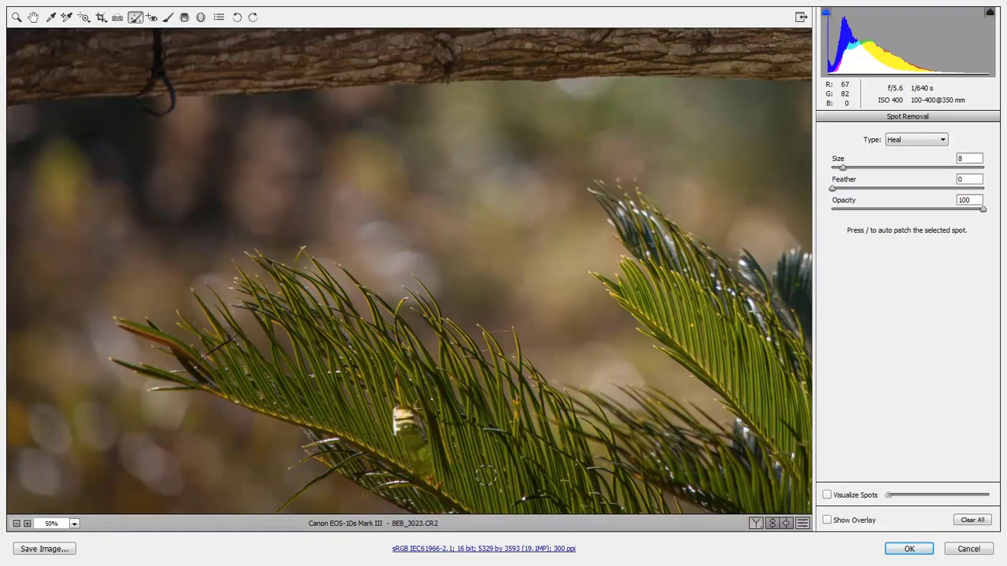
key("ctrl+z")
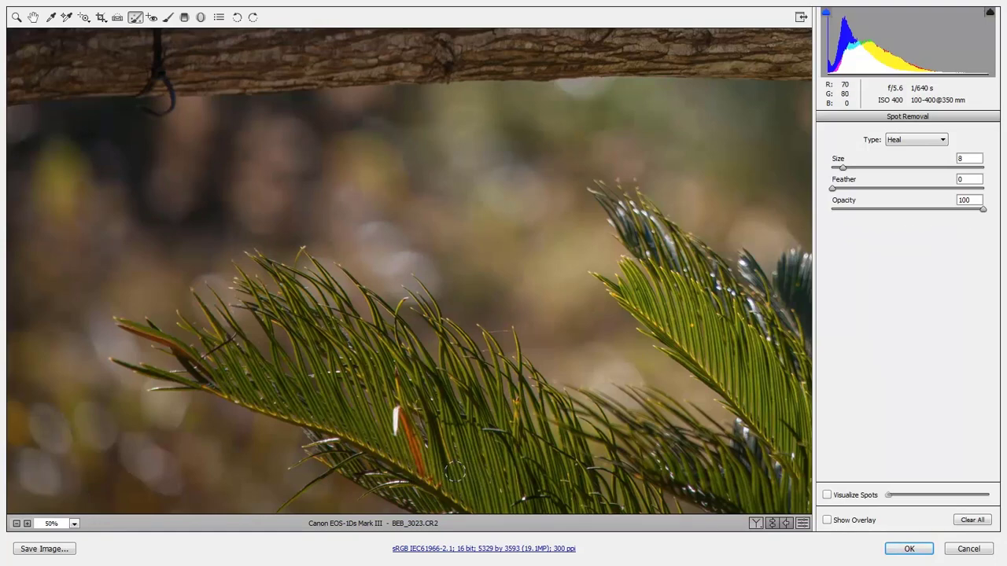
mouse_move(397, 431)
left_mouse_down()
mouse_move(396, 410)
mouse_move(425, 481)
left_mouse_up()
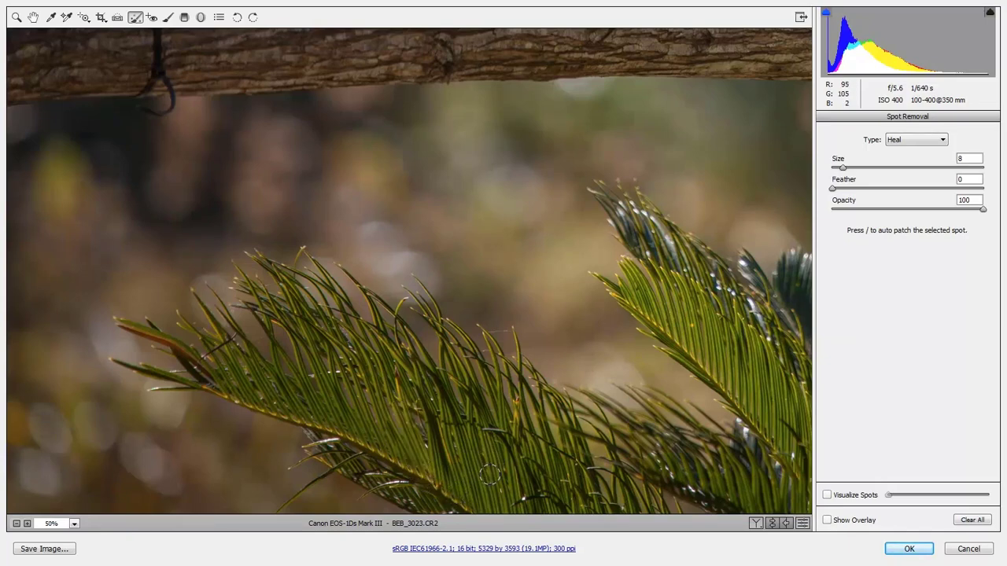
Try to heal the dark strap tied around the branch using Spot Removal at size 14 with the spot overlay shown
double_click(33, 16)
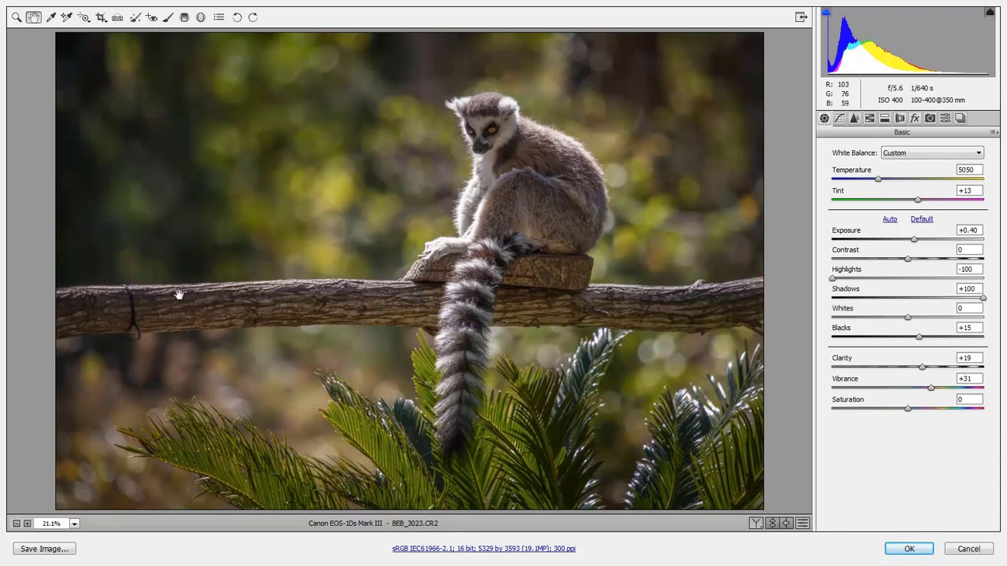
left_click(17, 17)
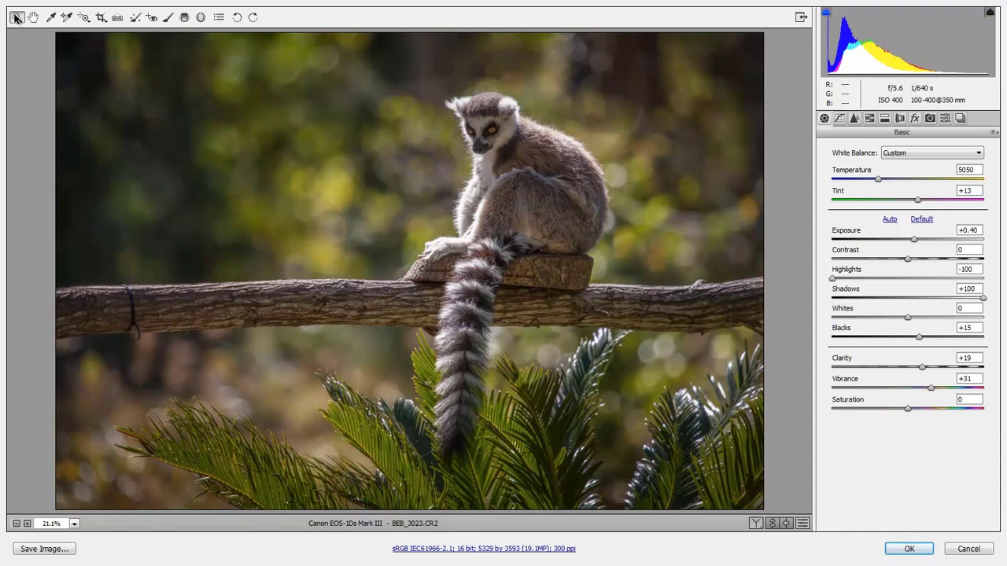
left_click(129, 313)
left_click(93, 287)
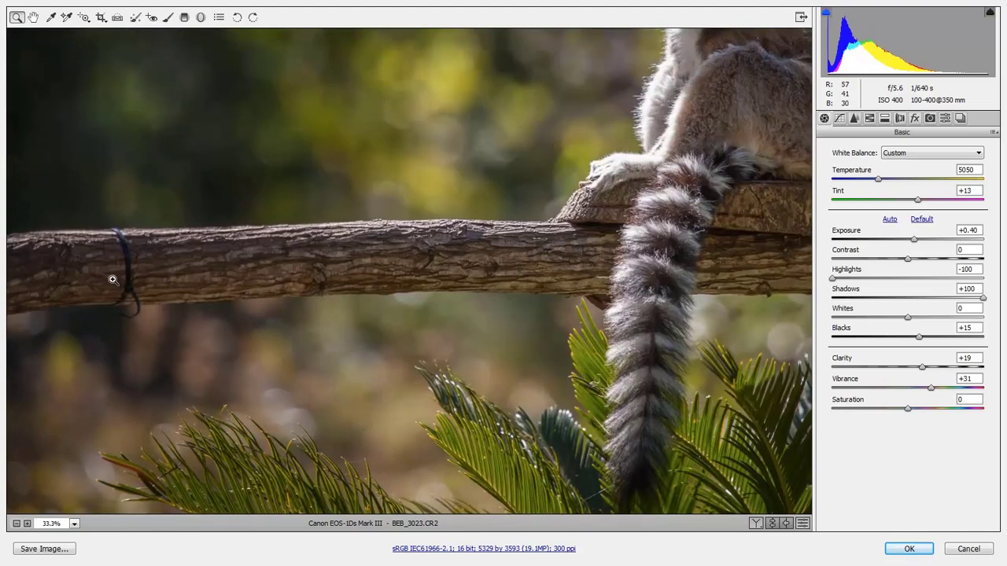
left_click(120, 273)
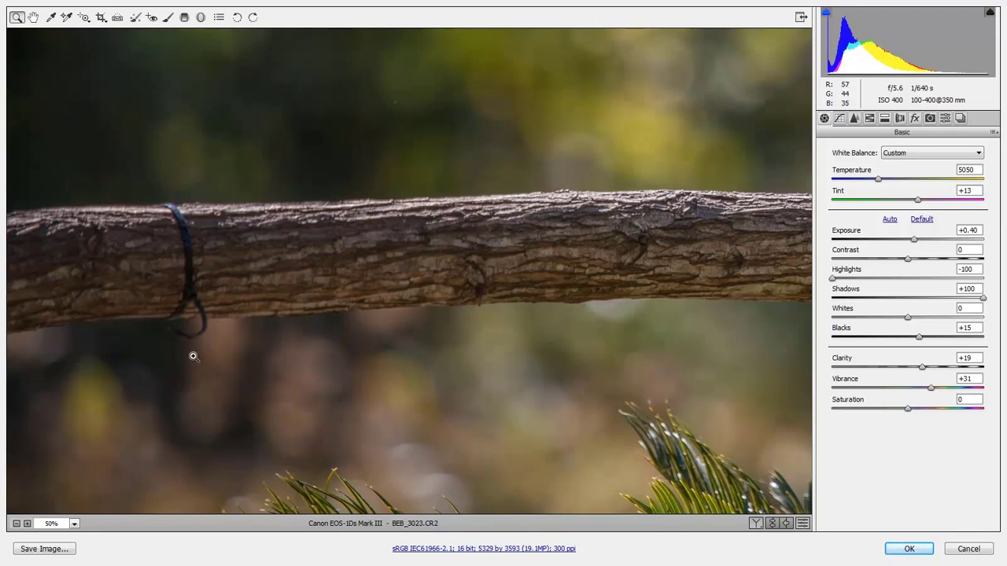
left_click(136, 17)
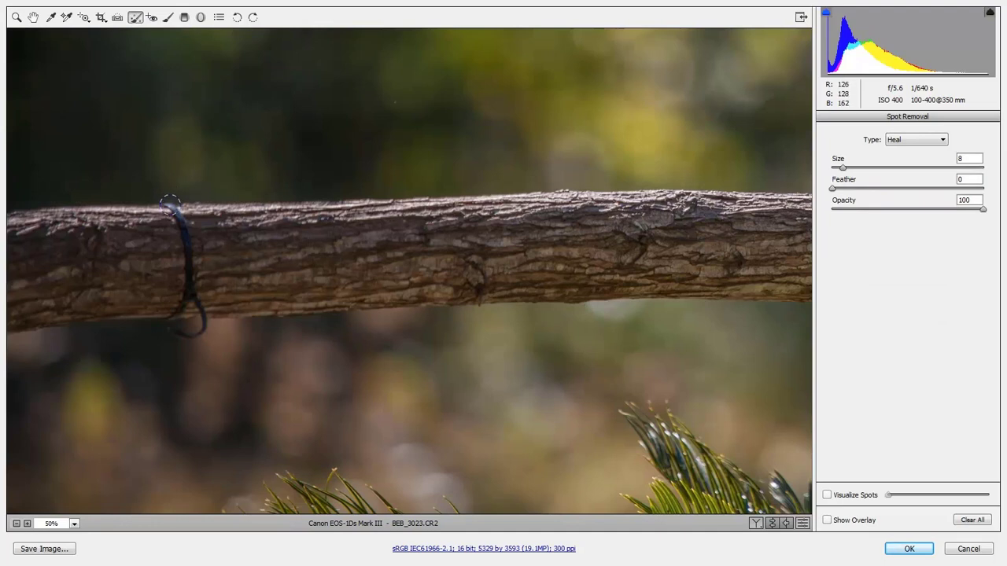
key("bracketright")
key("bracketright")
key("bracketright")
key("bracketright")
key("bracketright")
key("bracketright")
left_click(827, 521)
mouse_move(169, 206)
left_mouse_down()
mouse_move(189, 290)
mouse_move(174, 318)
mouse_move(187, 323)
mouse_move(197, 309)
left_mouse_up()
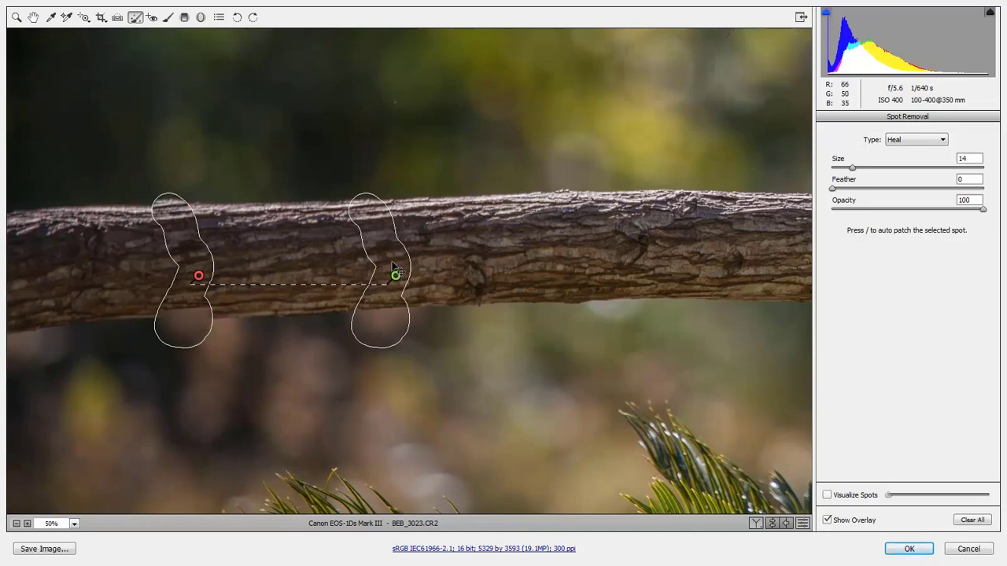
Adjust the strap heal's source area to line up with the branch edges, then remove the heal spot
left_click_drag(396, 274, 395, 267)
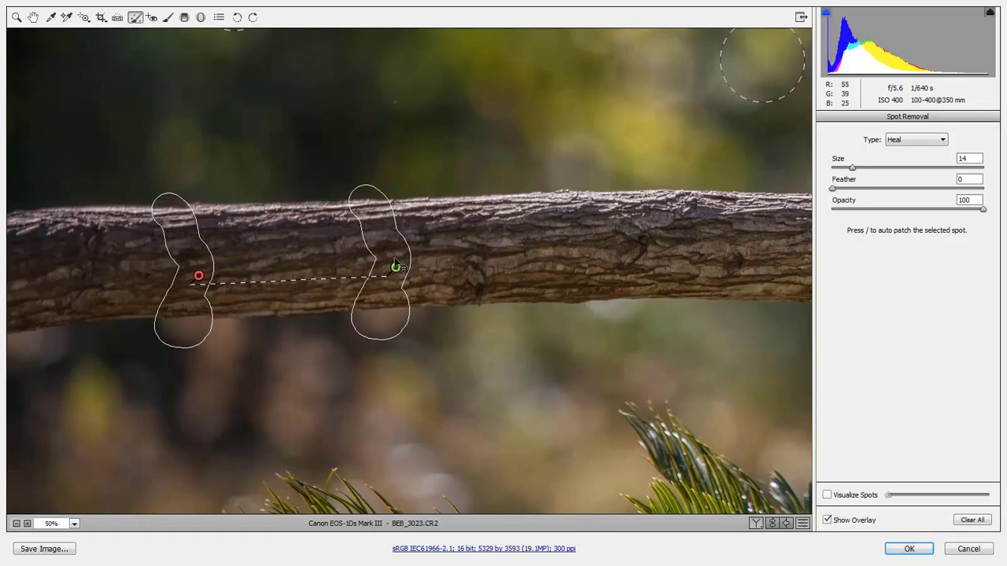
left_click_drag(397, 252, 397, 246)
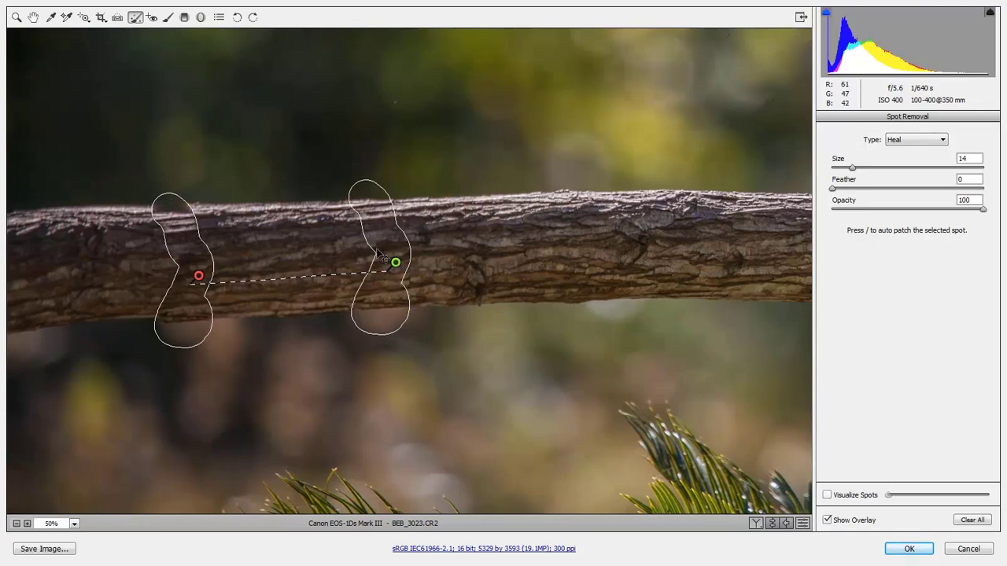
left_click_drag(377, 247, 378, 251)
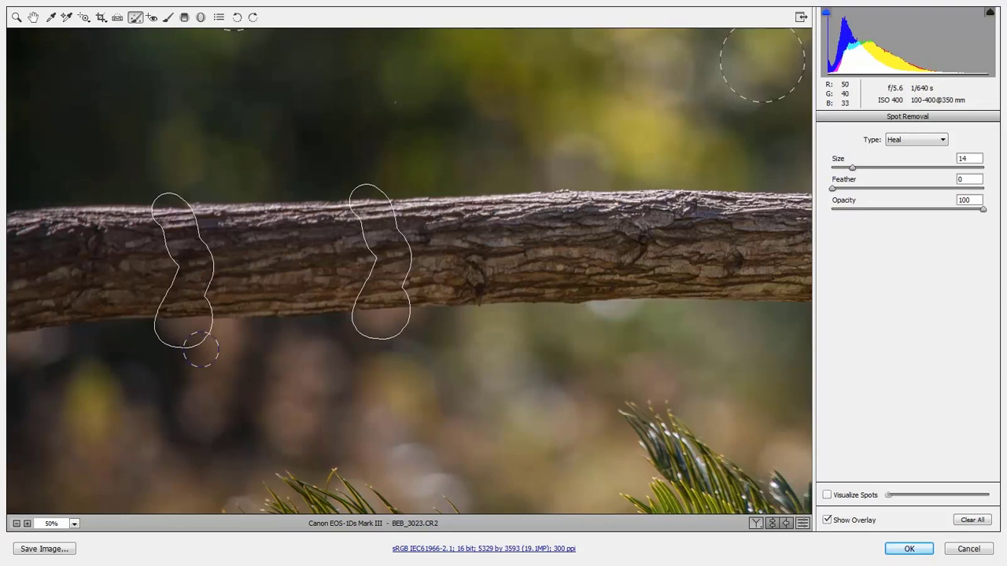
key("p")
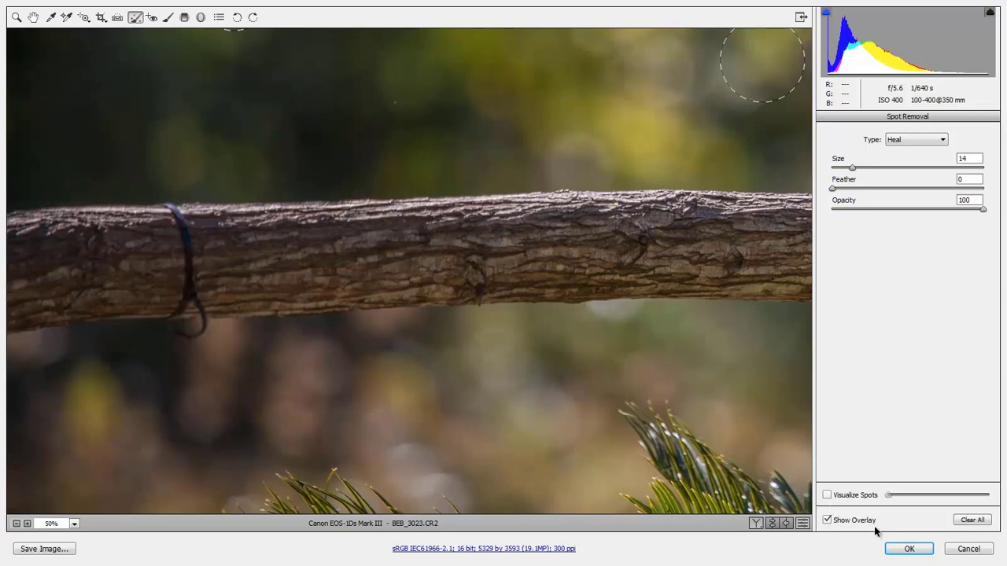
Apply the Camera Raw edits and return to the Photoshop document
left_click(907, 549)
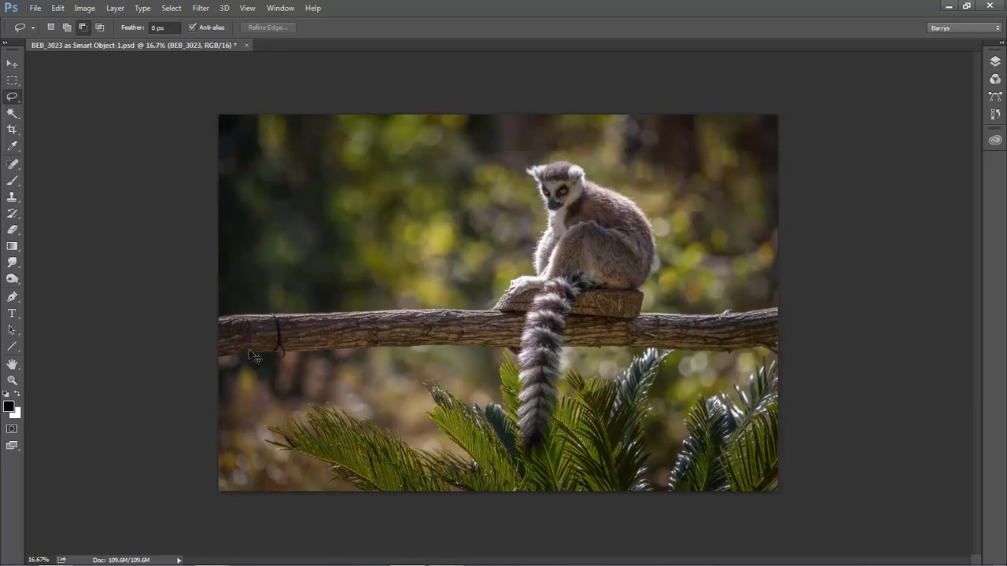
Activate the Spot Healing Brush and add a new empty layer above the lemur photo
scroll(278, 337, "up", 3)
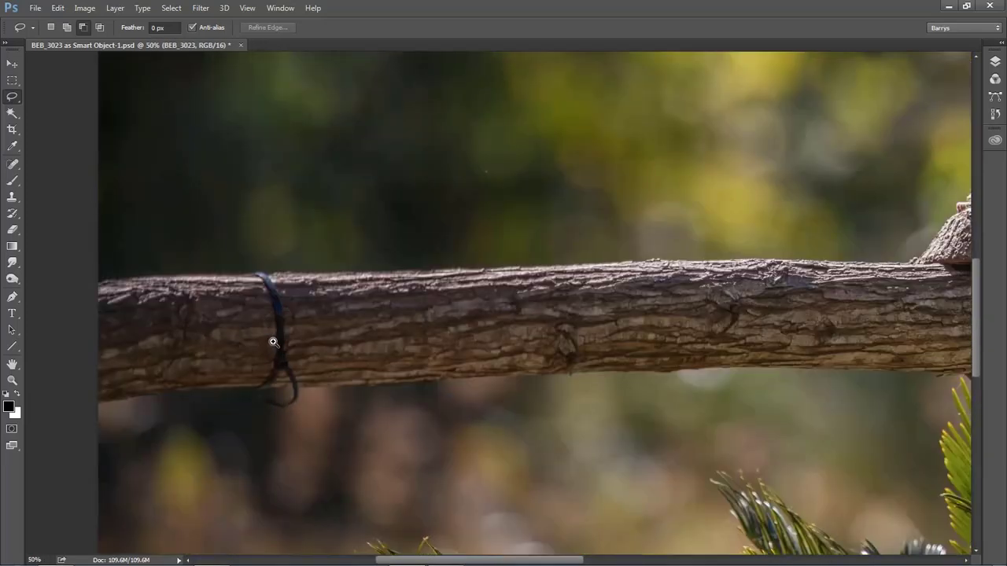
left_click_drag(12, 165, 65, 172)
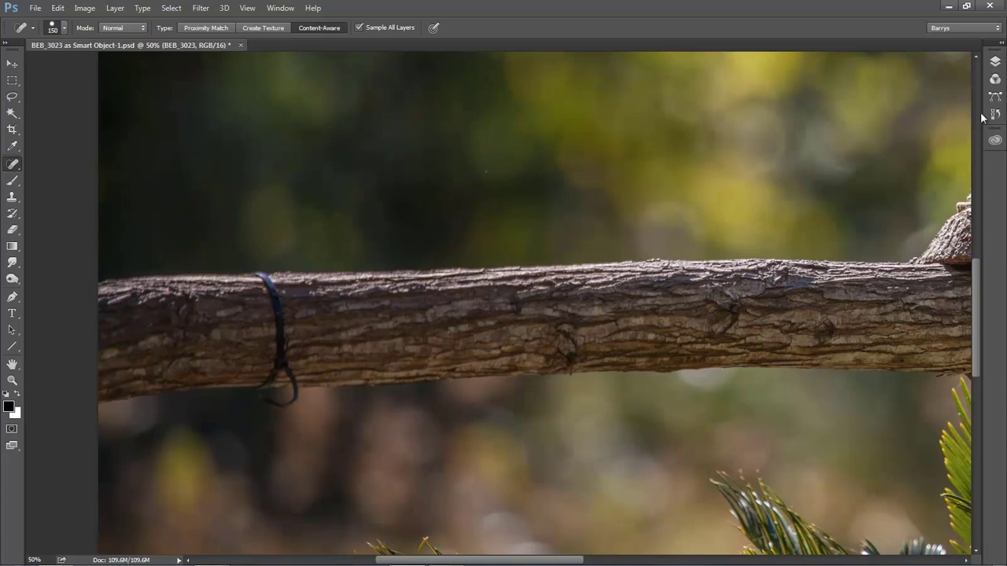
left_click(995, 62)
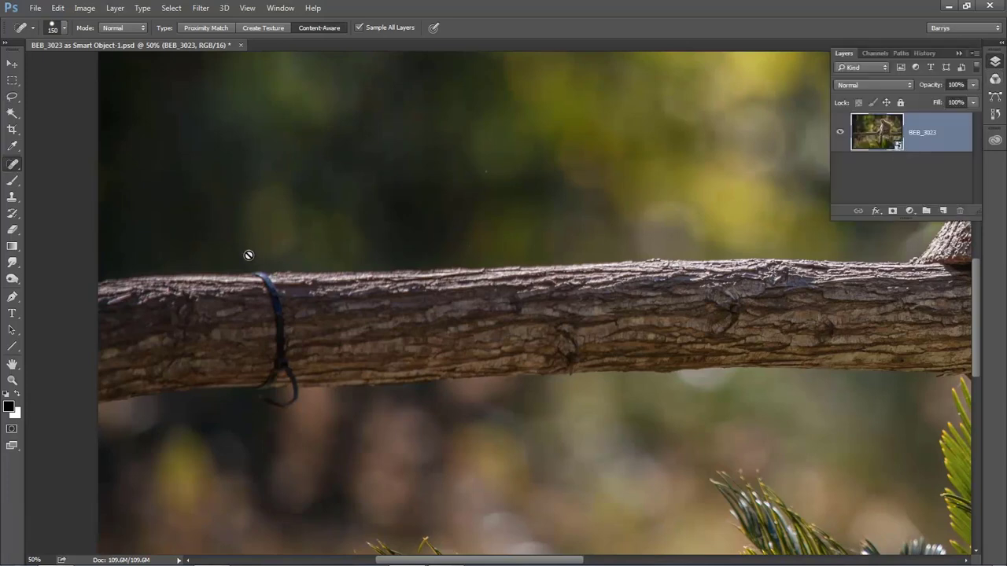
left_click(942, 211)
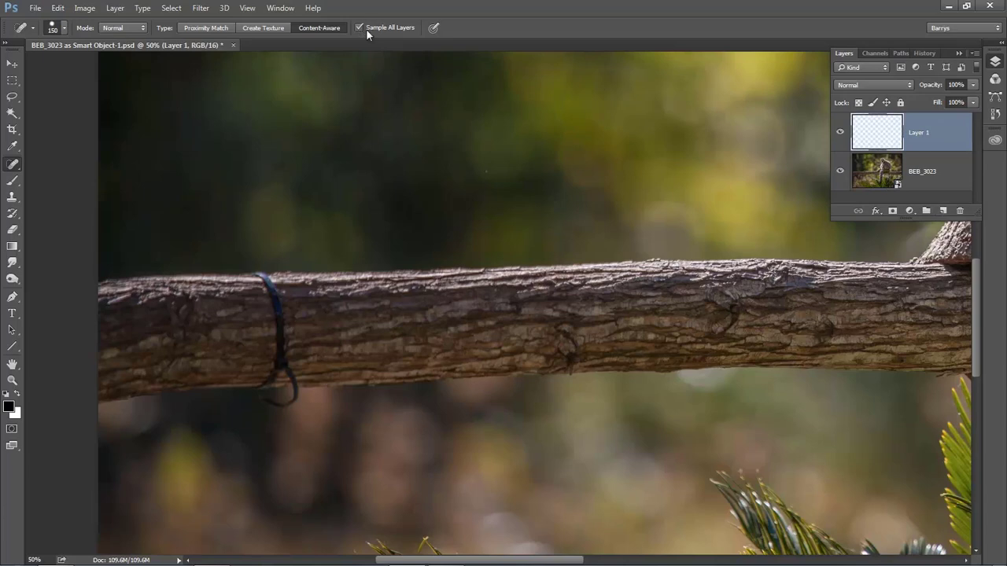
Heal the strap and its hanging loop on the branch using the Content-Aware Spot Healing Brush at size 70
key("bracketleft")
key("bracketleft")
key("bracketleft")
key("bracketleft")
key("bracketleft")
key("F7")
left_click_drag(260, 276, 279, 344)
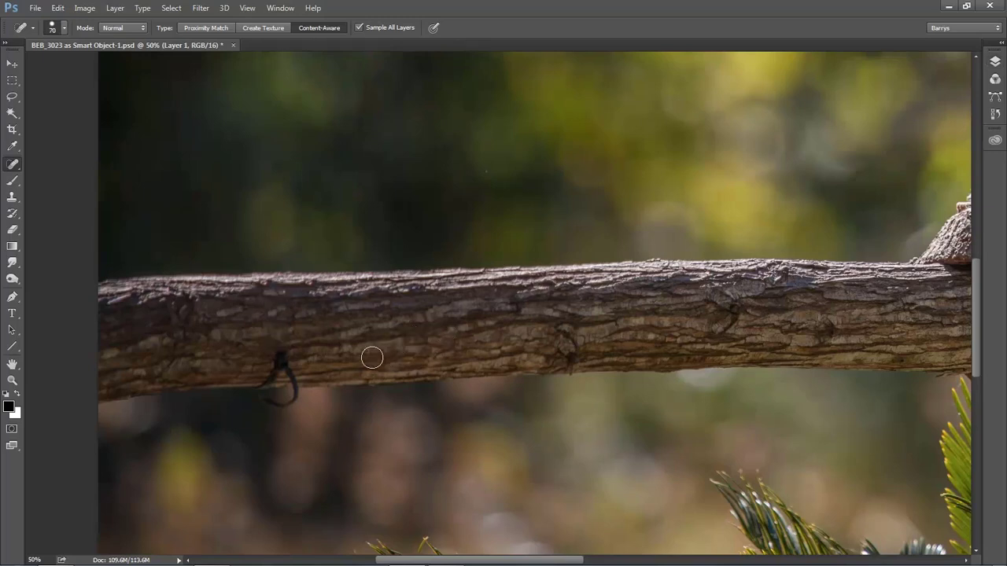
mouse_move(265, 407)
left_mouse_down()
mouse_move(282, 366)
mouse_move(260, 391)
left_mouse_up()
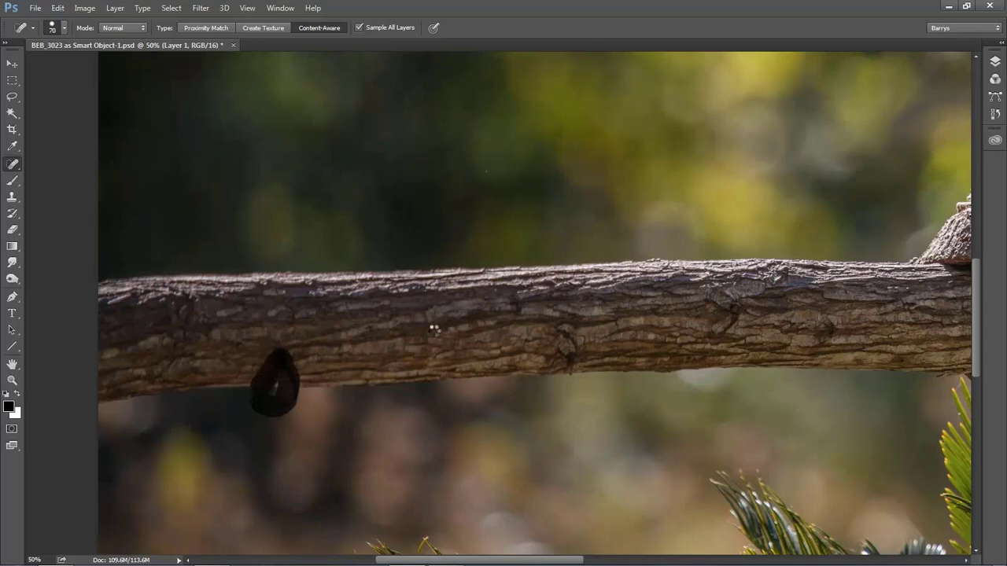
left_click(280, 362)
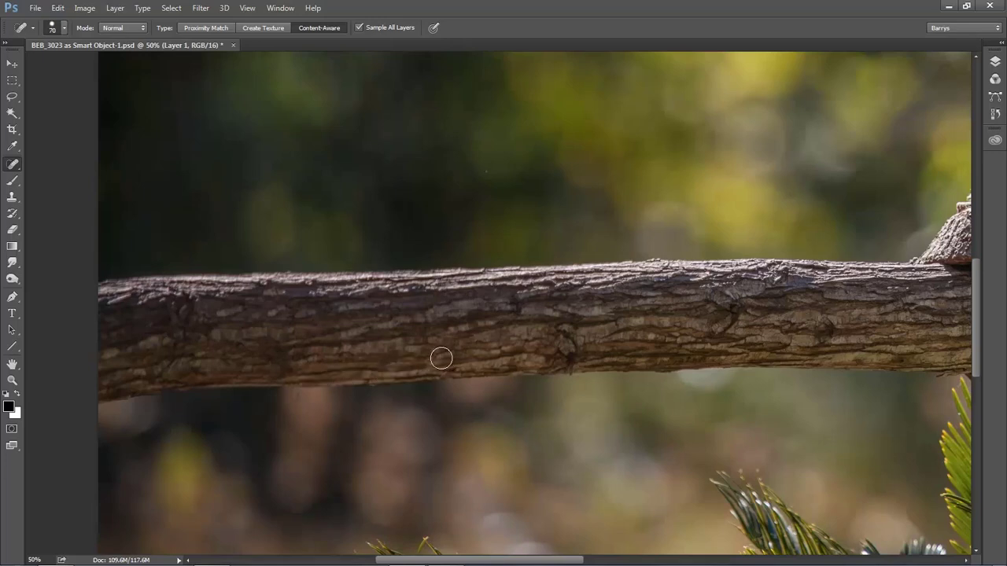
Delete the layer containing the strap healing strokes
left_click(995, 62)
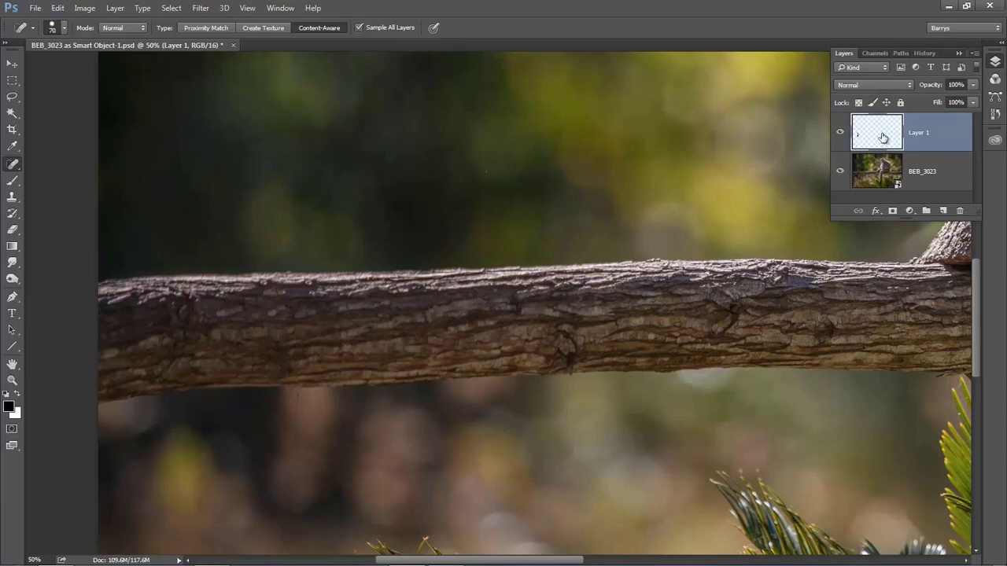
left_click_drag(873, 134, 959, 213)
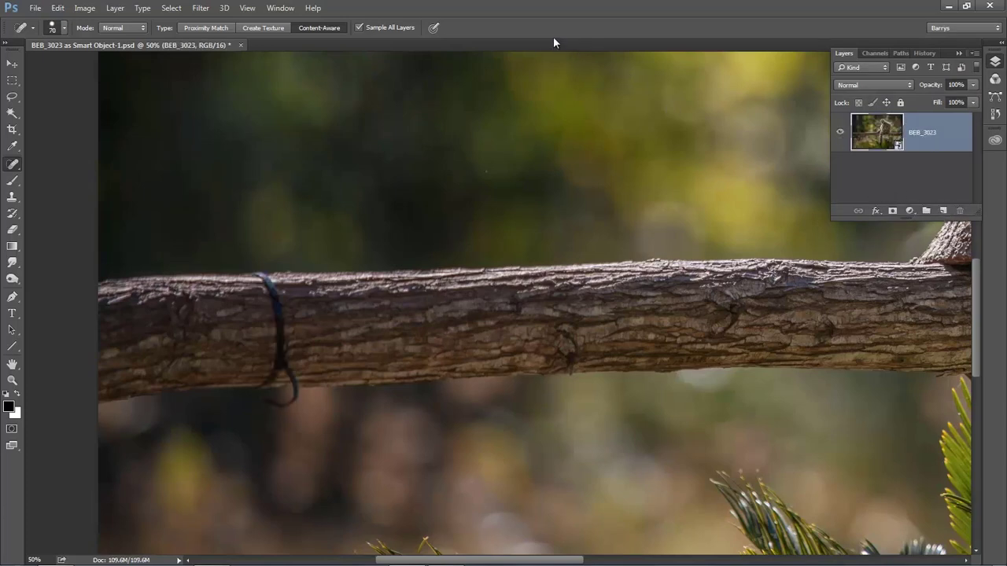
Lasso a strip of clean branch and background beside the strap and feather the selection 20.5 px with Refine Edge
left_click(13, 97)
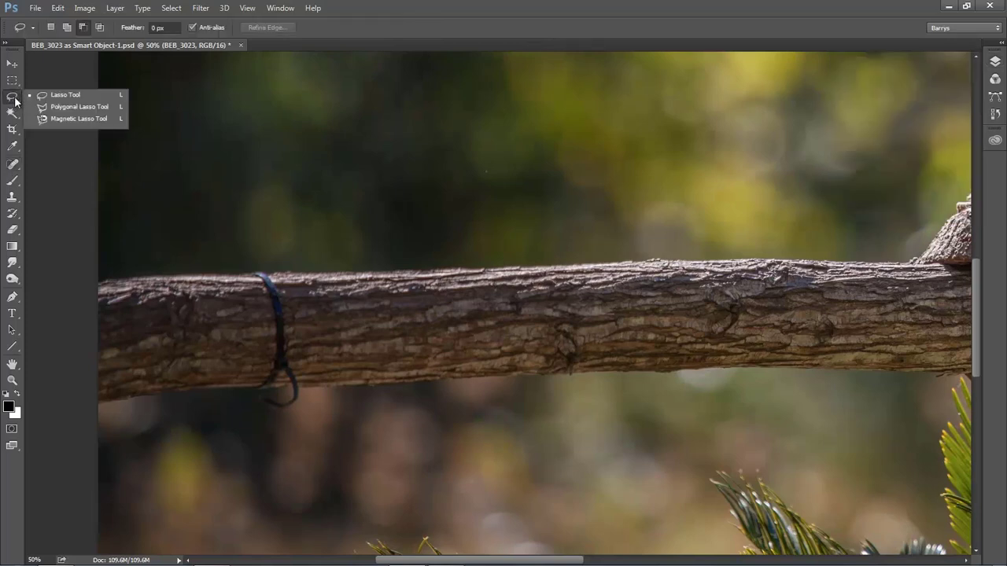
left_click(49, 96)
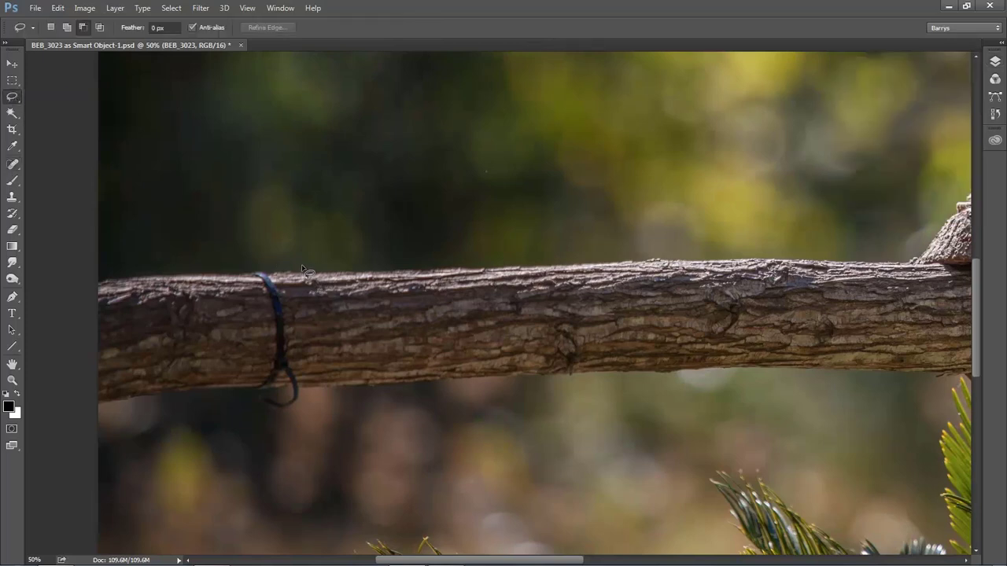
mouse_move(303, 269)
left_mouse_down()
mouse_move(330, 333)
mouse_move(336, 398)
mouse_move(386, 398)
mouse_move(381, 268)
mouse_move(338, 246)
mouse_move(305, 254)
mouse_move(304, 273)
left_mouse_up()
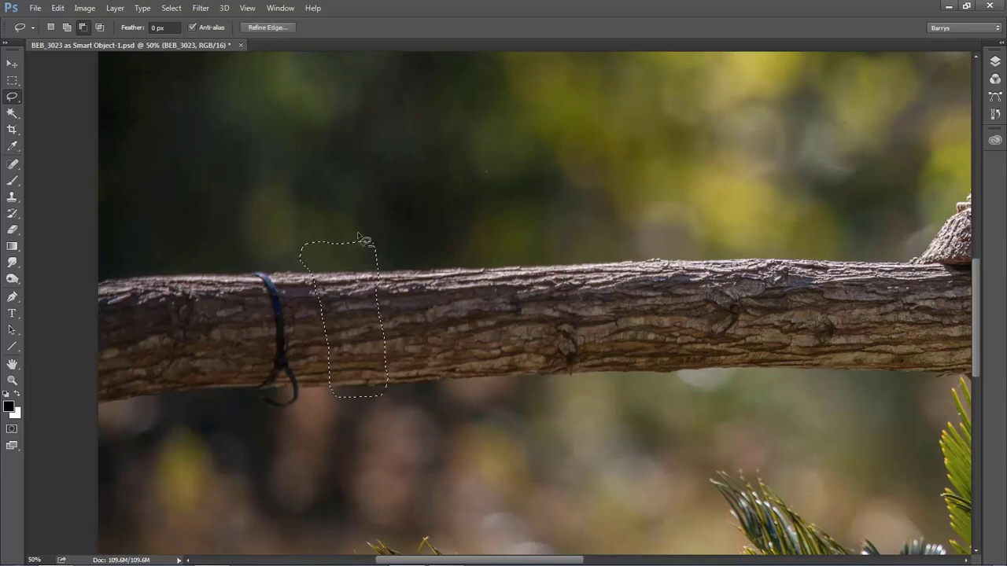
left_click(273, 27)
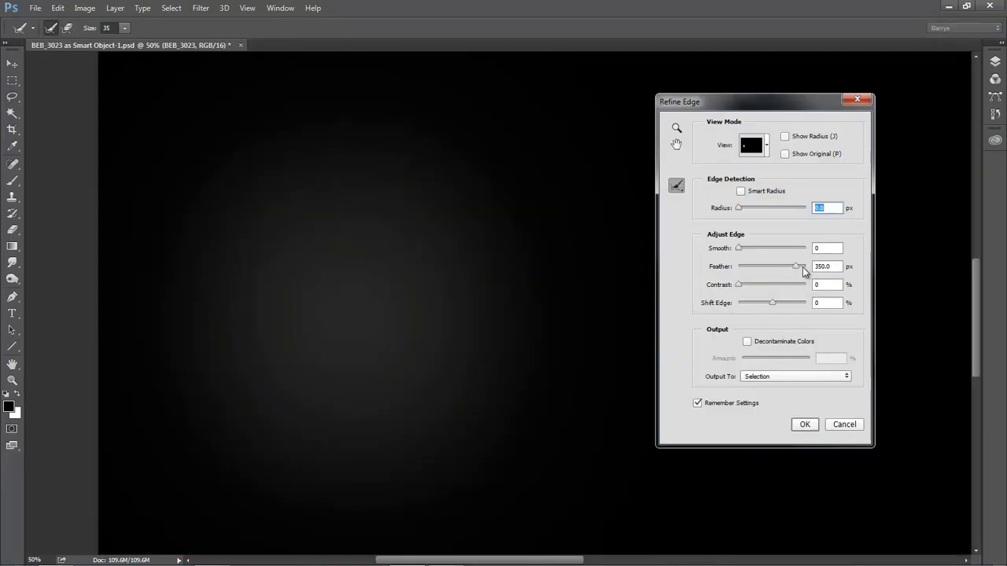
left_click_drag(797, 266, 768, 272)
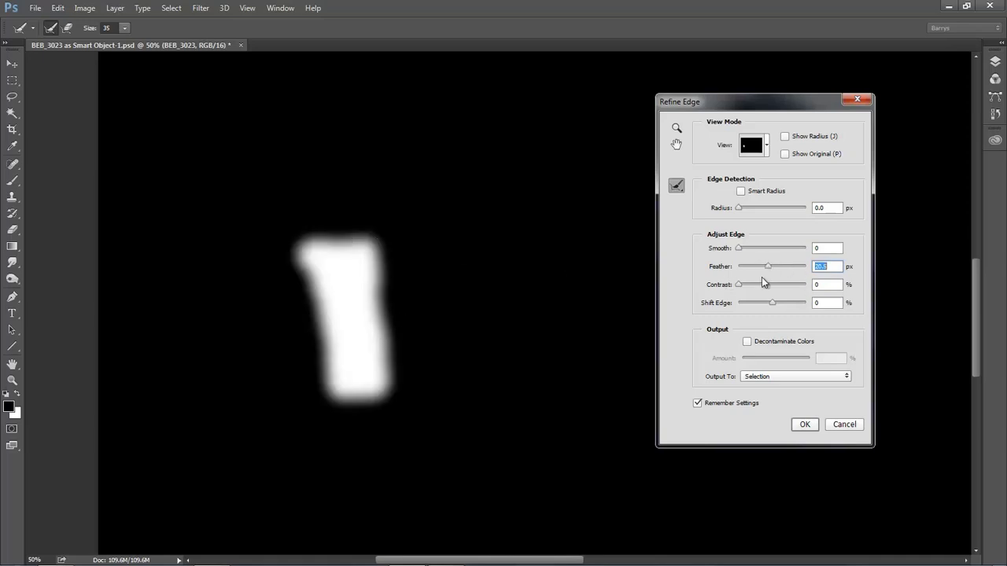
left_click(804, 425)
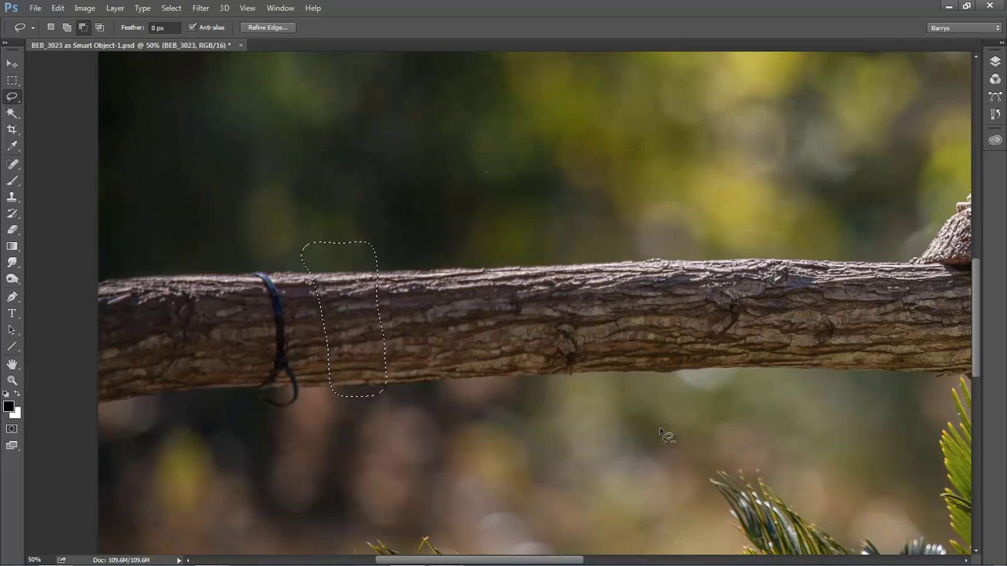
Copy the feathered branch strip to a new layer and inspect it by briefly hiding the BEB_3023 layer
key("ctrl+j")
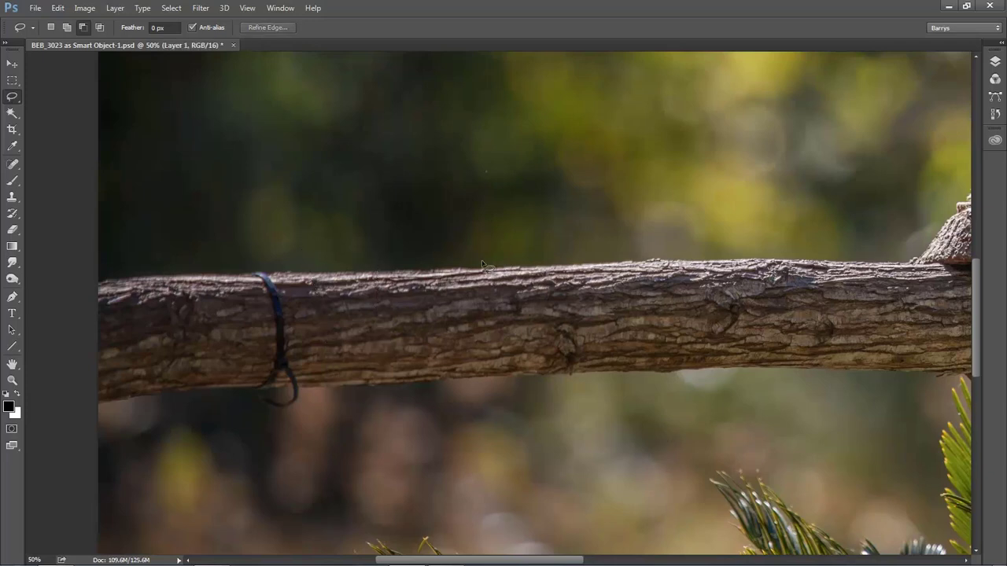
left_click(993, 63)
left_click(839, 171)
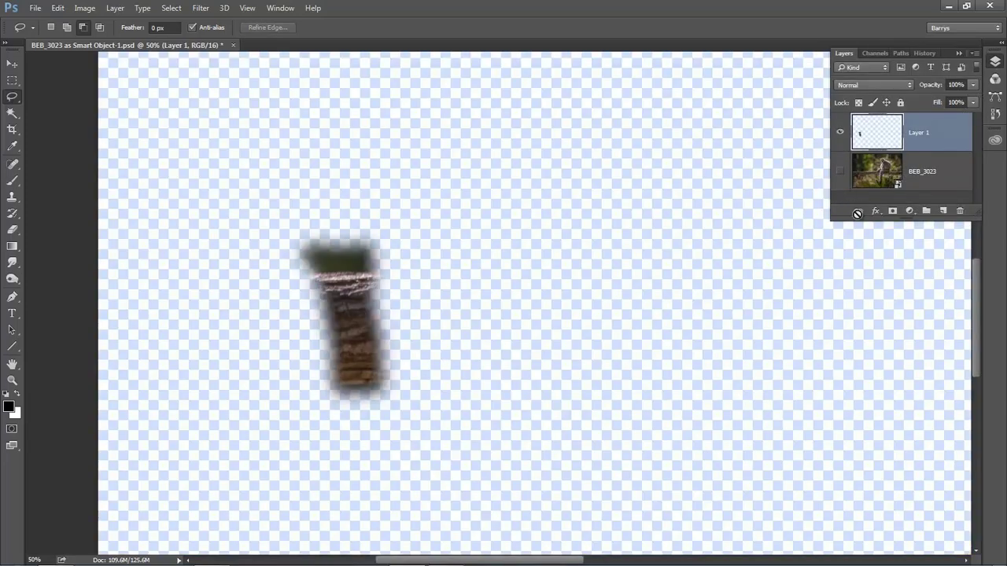
left_click(839, 171)
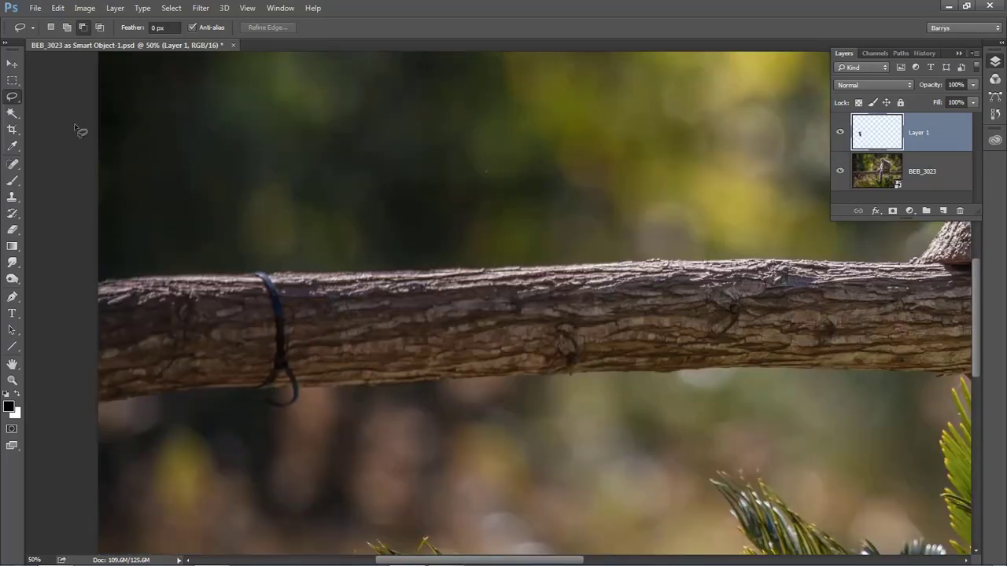
Move the copied branch strip over the strap, aligned with the bark, and flatten the image
left_click(15, 66)
left_click_drag(336, 331, 262, 327)
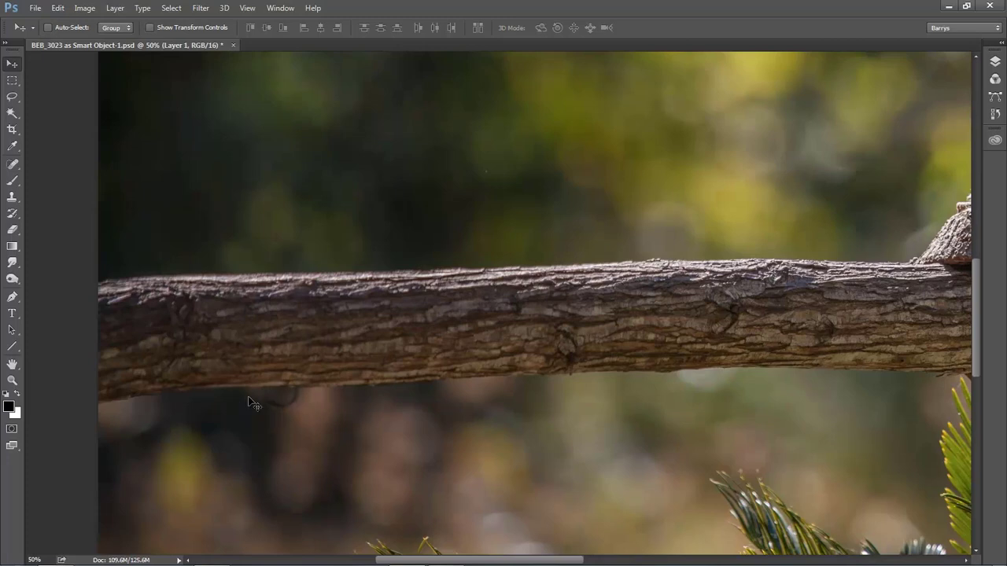
left_click(995, 62)
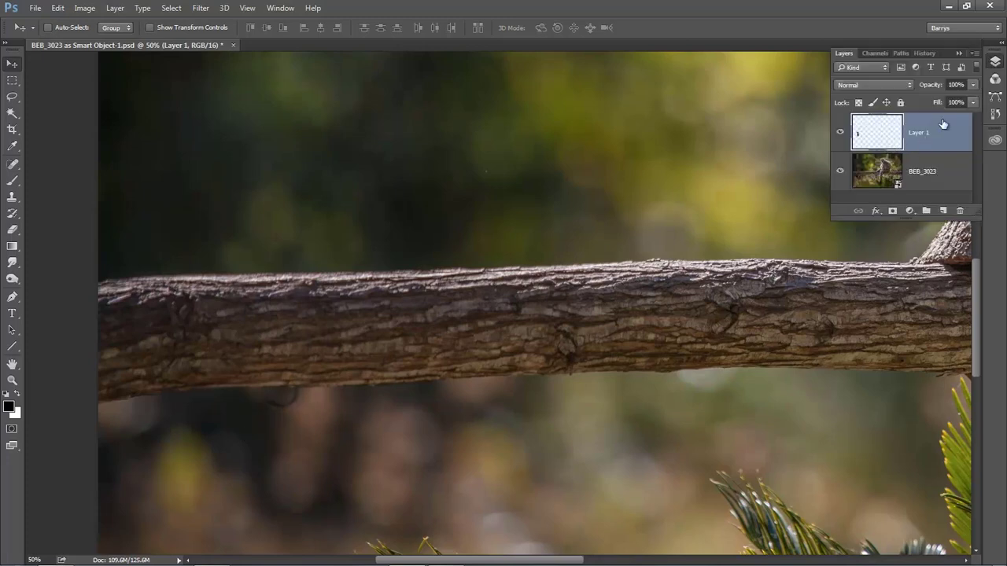
left_click(975, 53)
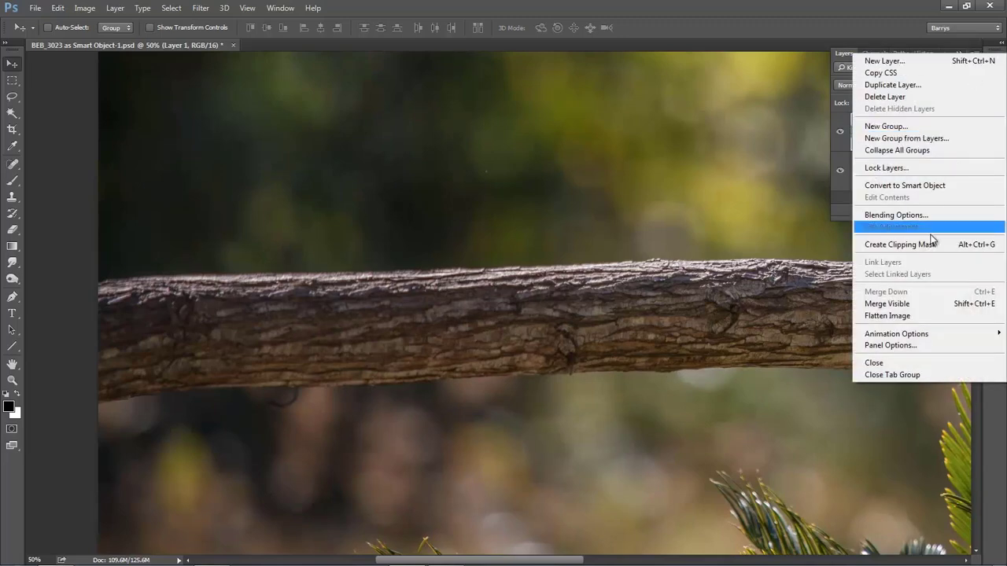
left_click(903, 316)
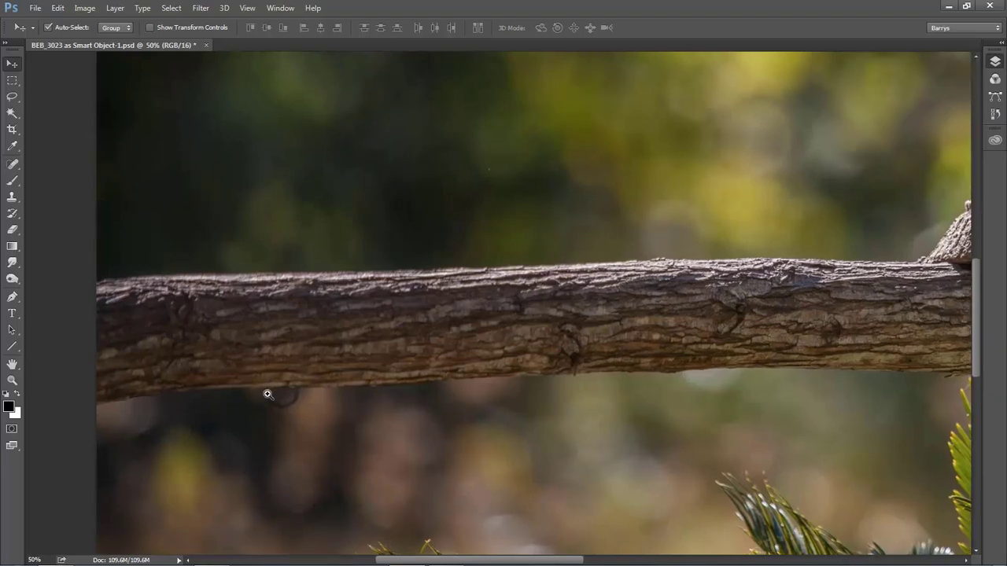
Try to heal the leftover strap loop beneath the branch using the Content-Aware Spot Healing Brush, reduced to size 40
left_click_drag(265, 393, 287, 403)
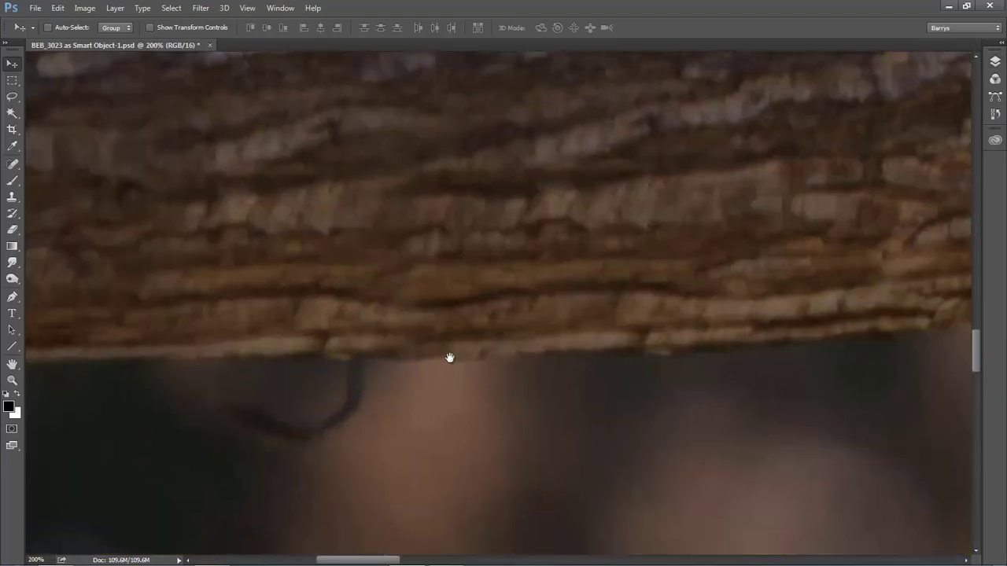
left_click_drag(449, 354, 485, 223)
left_click(13, 164)
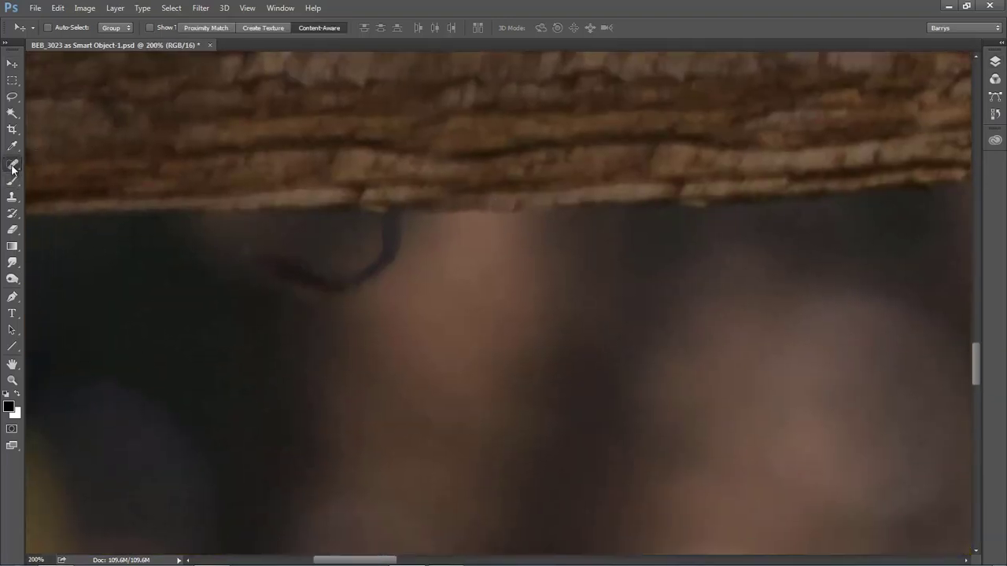
left_click(48, 166)
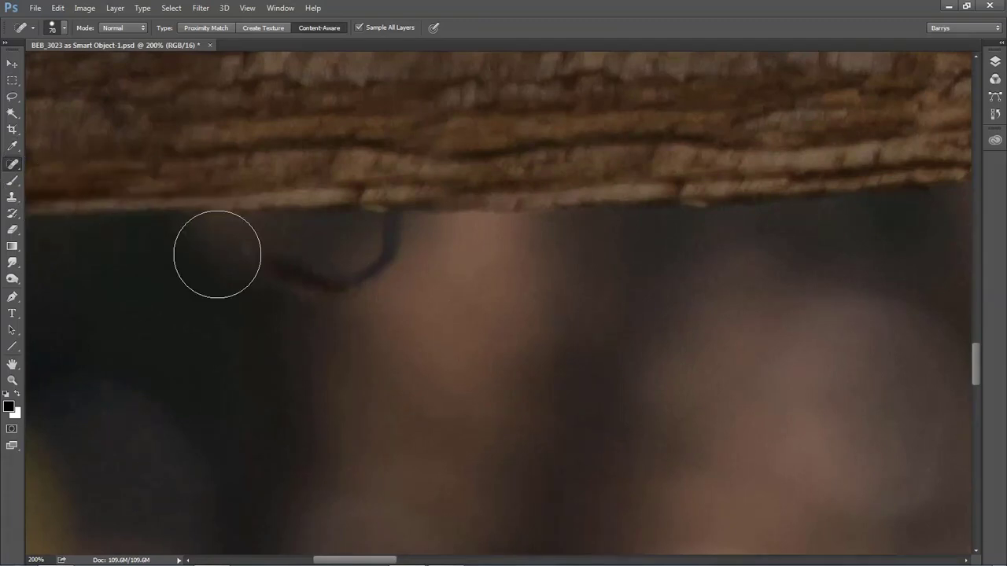
key("bracketleft")
key("bracketleft")
key("bracketleft")
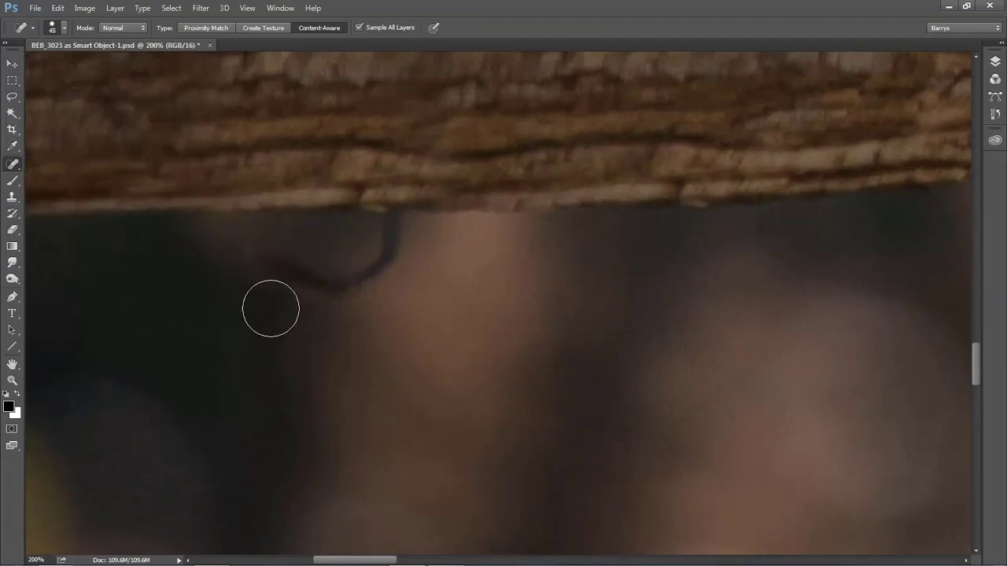
mouse_move(238, 250)
left_mouse_down()
mouse_move(297, 277)
mouse_move(349, 280)
mouse_move(381, 262)
mouse_move(403, 214)
left_mouse_up()
left_click_drag(230, 233, 259, 239)
left_click(377, 236)
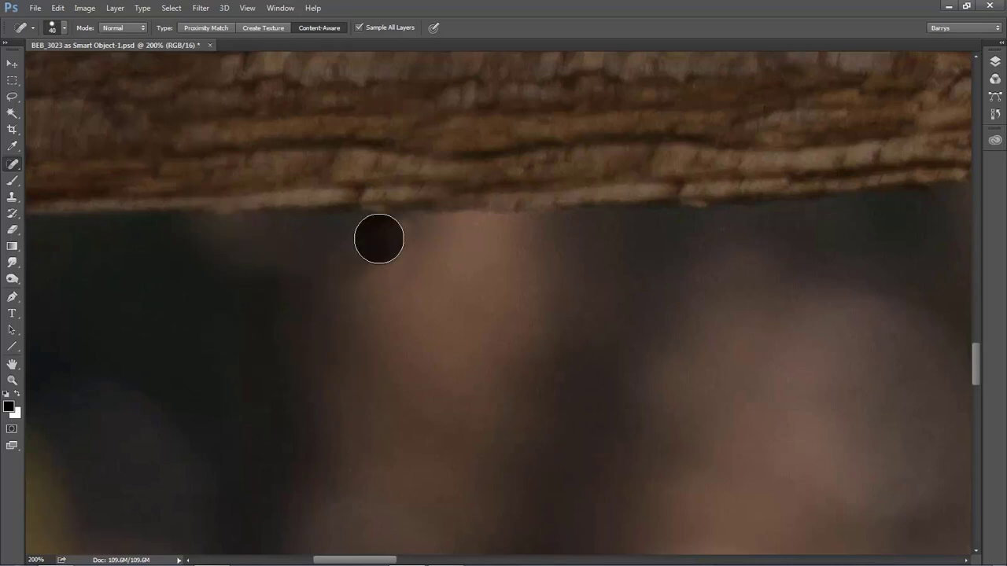
left_click(397, 221)
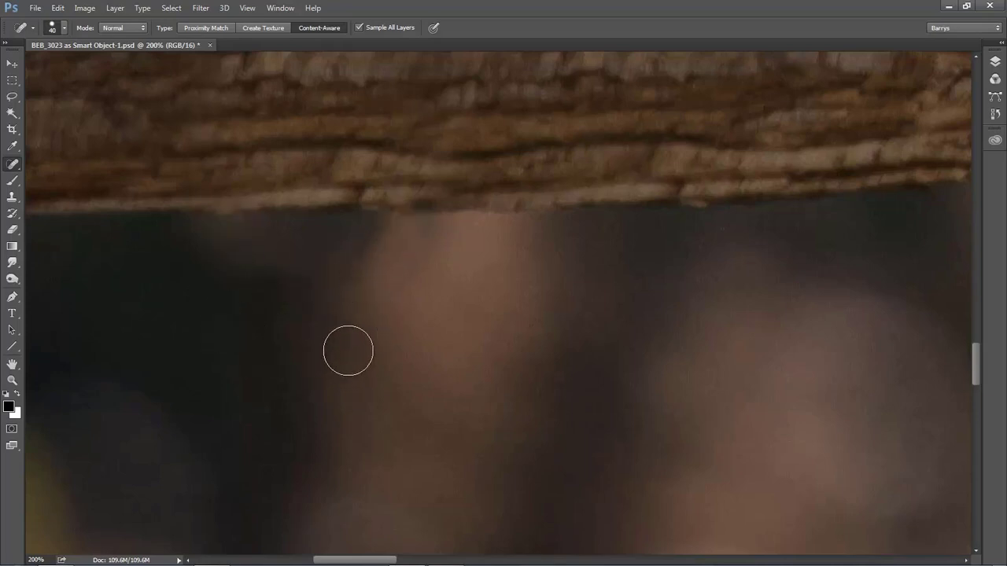
Undo the loop healing strokes by reverting to the Flatten Image history state
left_click(995, 114)
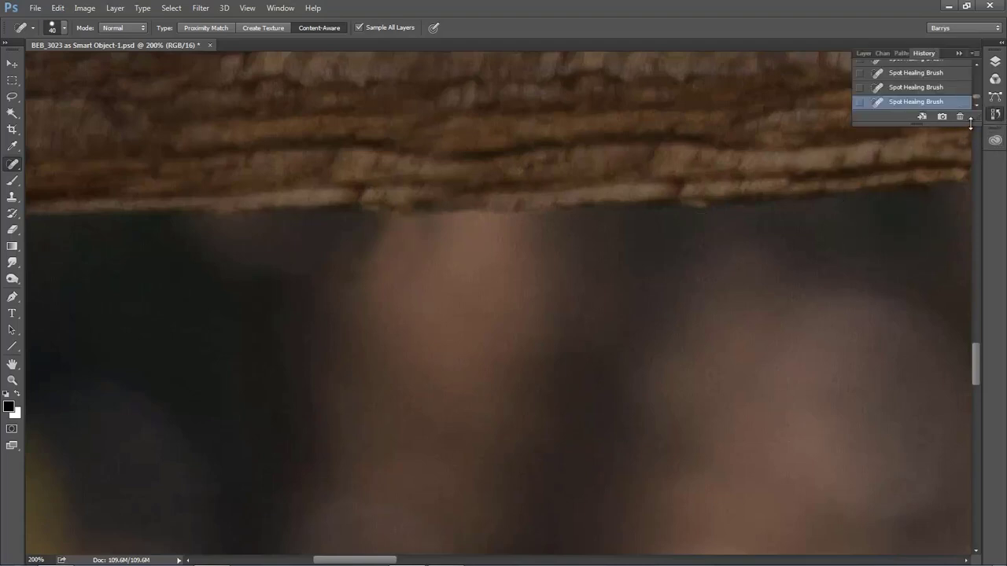
left_click_drag(977, 124, 976, 301)
left_click(908, 179)
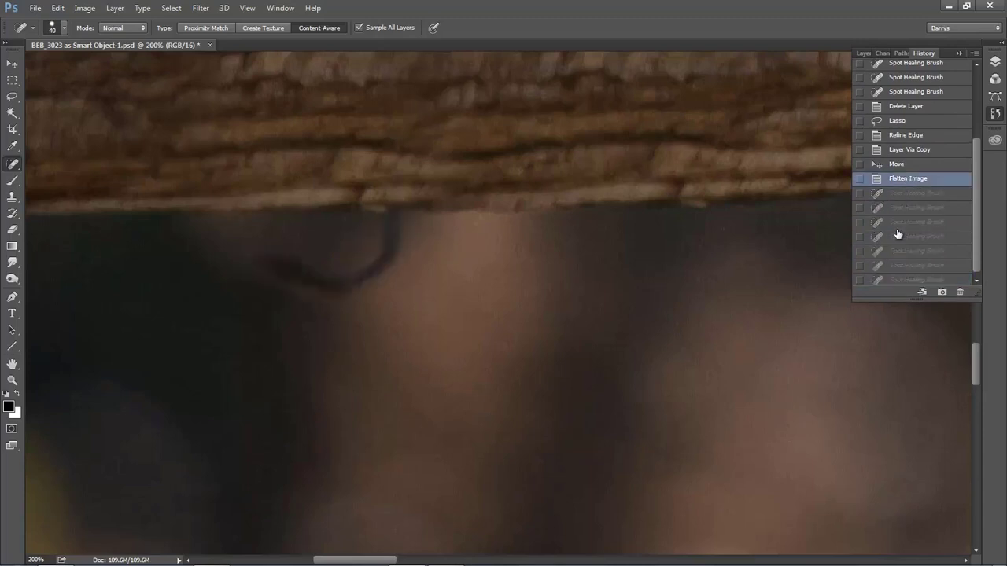
left_click(597, 18)
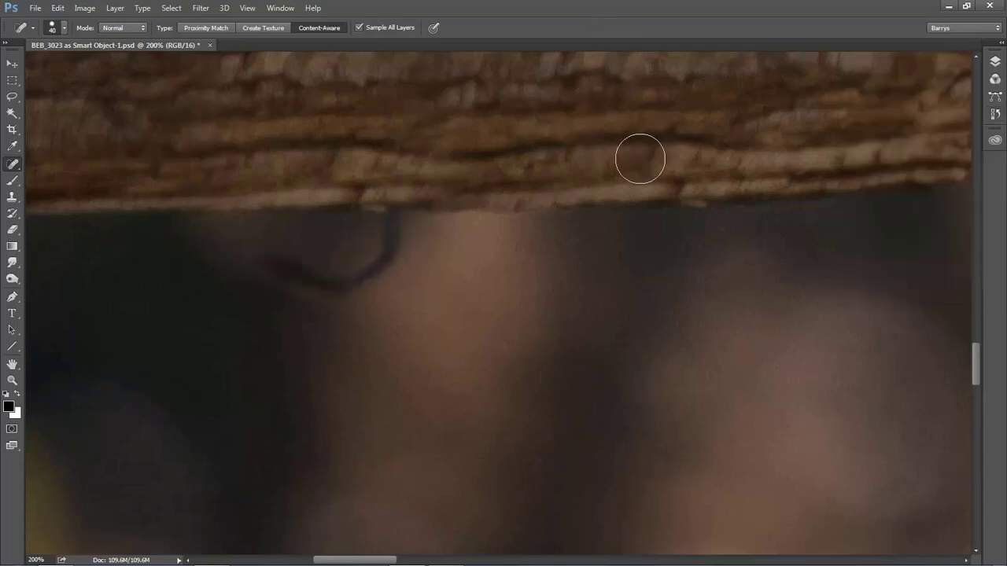
Lasso a patch of the branch's lower edge and blurred background just to the right of the leftover loop
mouse_move(514, 243)
left_mouse_down()
mouse_move(505, 216)
mouse_move(647, 256)
mouse_move(713, 236)
mouse_move(658, 218)
left_mouse_up()
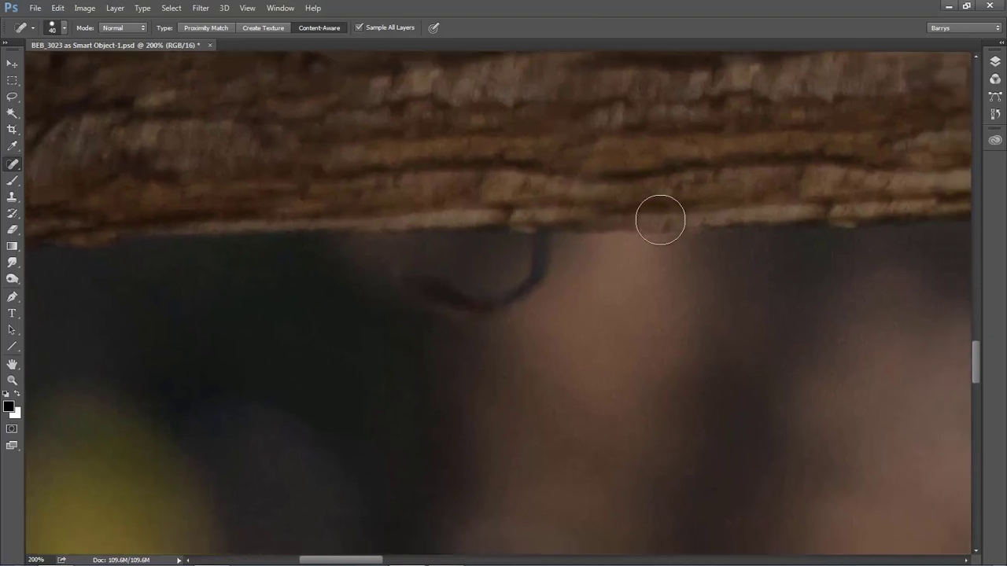
left_click(11, 96)
mouse_move(583, 172)
left_mouse_down()
mouse_move(574, 278)
mouse_move(769, 306)
mouse_move(797, 272)
mouse_move(822, 167)
mouse_move(723, 139)
mouse_move(591, 123)
mouse_move(584, 175)
left_mouse_up()
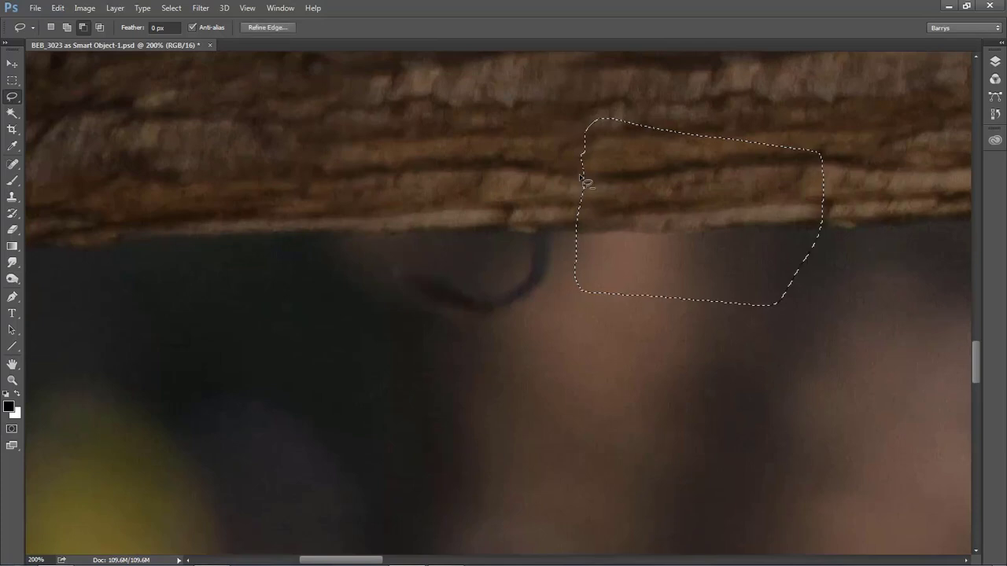
Try covering the loop with a copied patch feathered 20.5 px, and revert to the latest Lasso history state
left_click(268, 27)
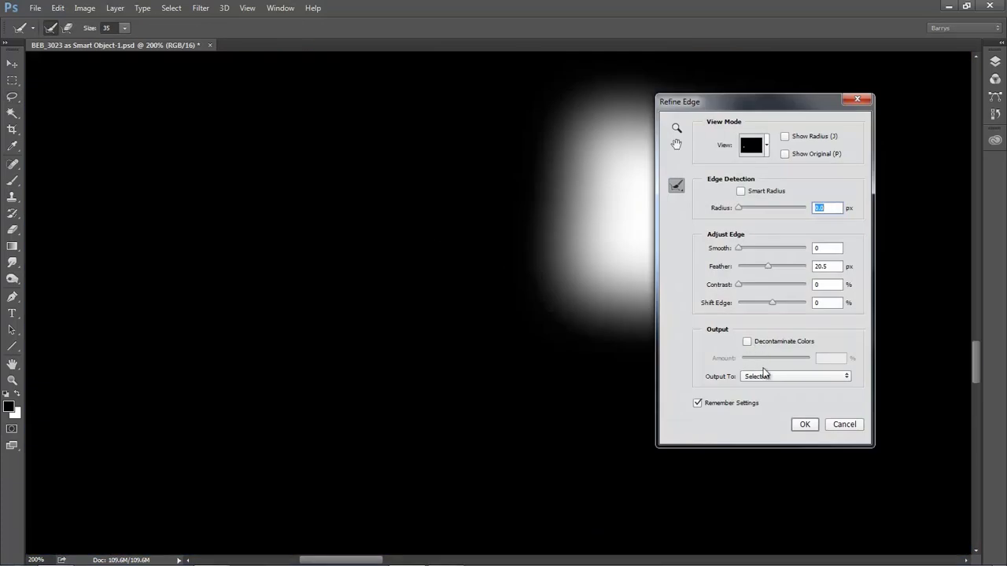
left_click(804, 424)
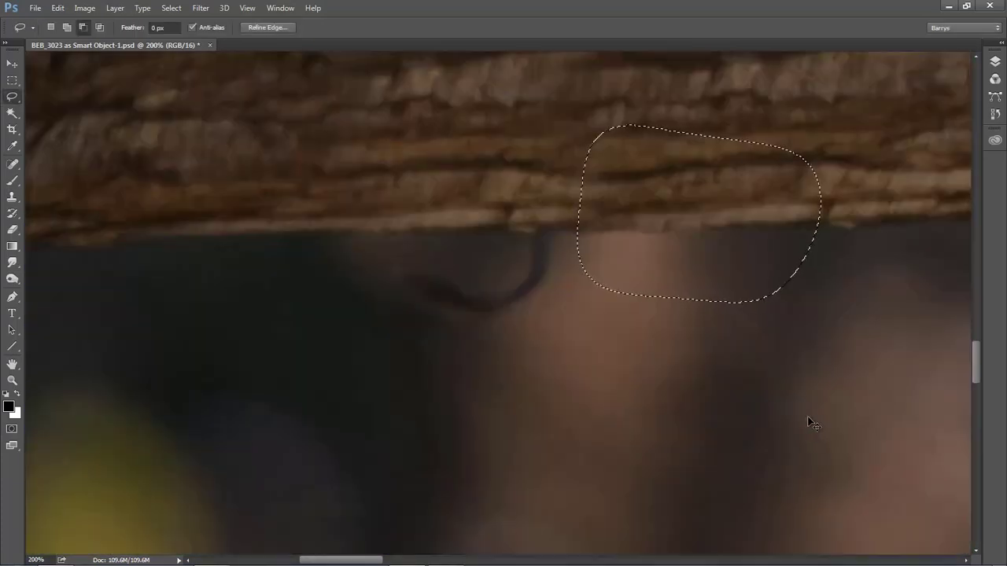
left_click(12, 63)
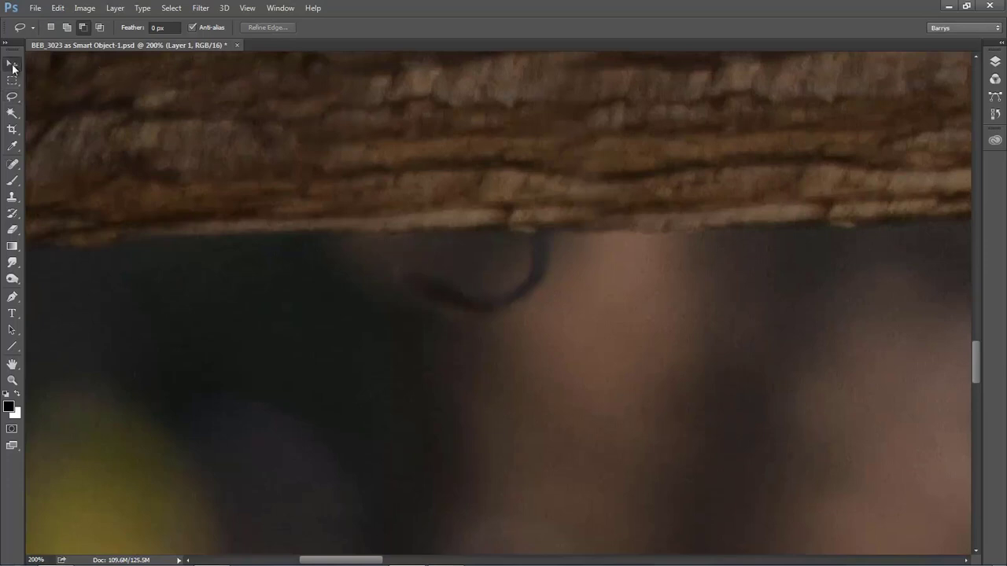
mouse_move(638, 232)
left_mouse_down()
mouse_move(659, 232)
mouse_move(486, 247)
mouse_move(474, 238)
mouse_move(485, 243)
left_mouse_up()
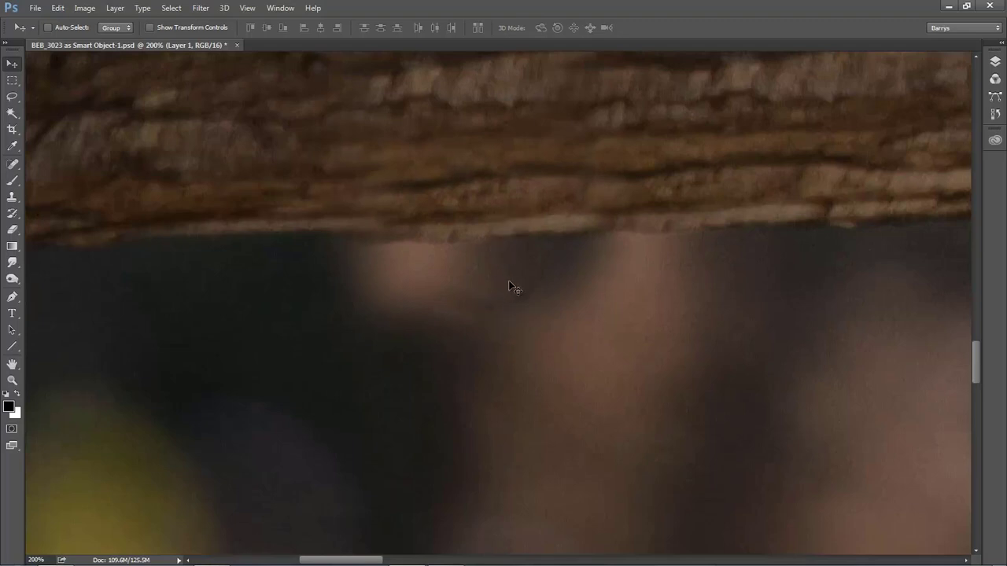
left_click(994, 115)
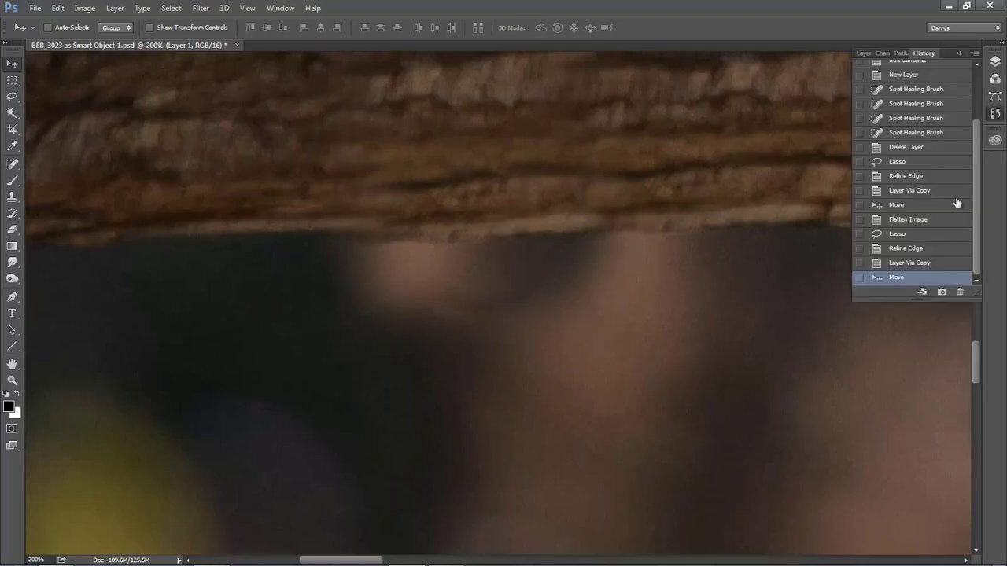
left_click(895, 235)
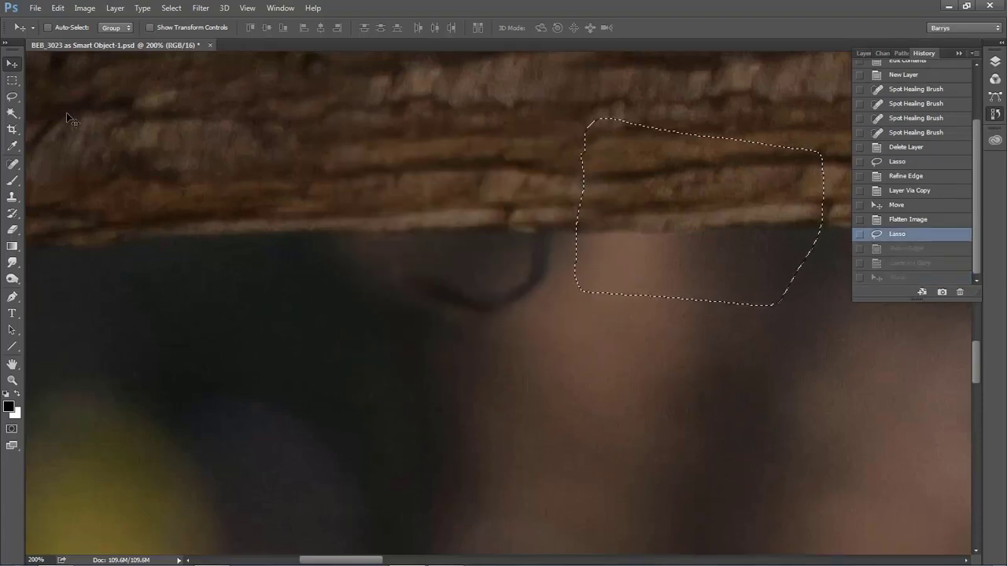
Enlarge the lasso selection by adding surrounding bark and background, and feather it 20.5 px with Refine Edge
left_click(12, 96)
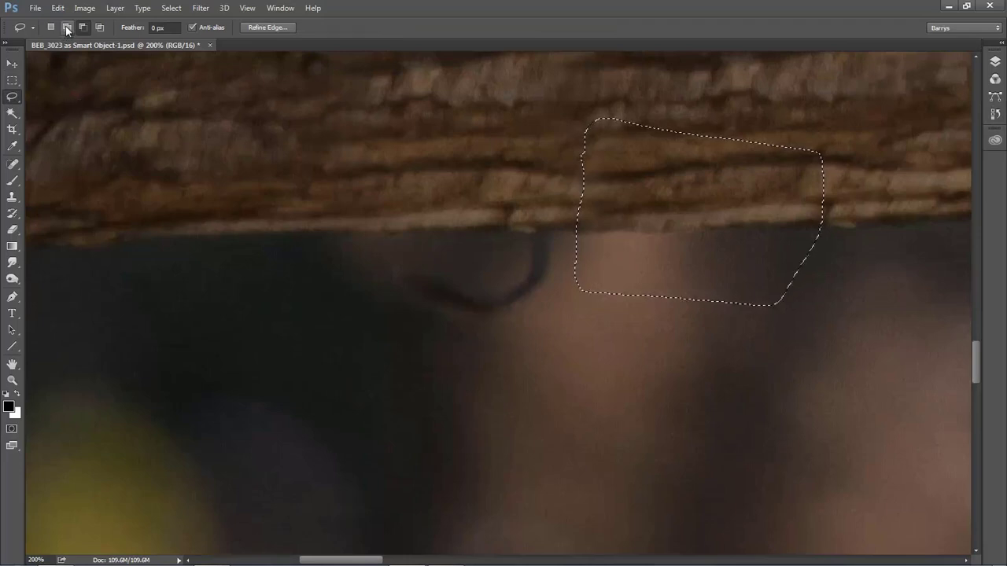
key("shift")
mouse_move(582, 155)
left_mouse_down()
mouse_move(566, 228)
mouse_move(579, 368)
mouse_move(692, 389)
mouse_move(763, 386)
mouse_move(818, 368)
mouse_move(852, 337)
mouse_move(873, 213)
mouse_move(844, 131)
mouse_move(662, 86)
mouse_move(585, 93)
mouse_move(573, 154)
left_mouse_up()
left_click(265, 27)
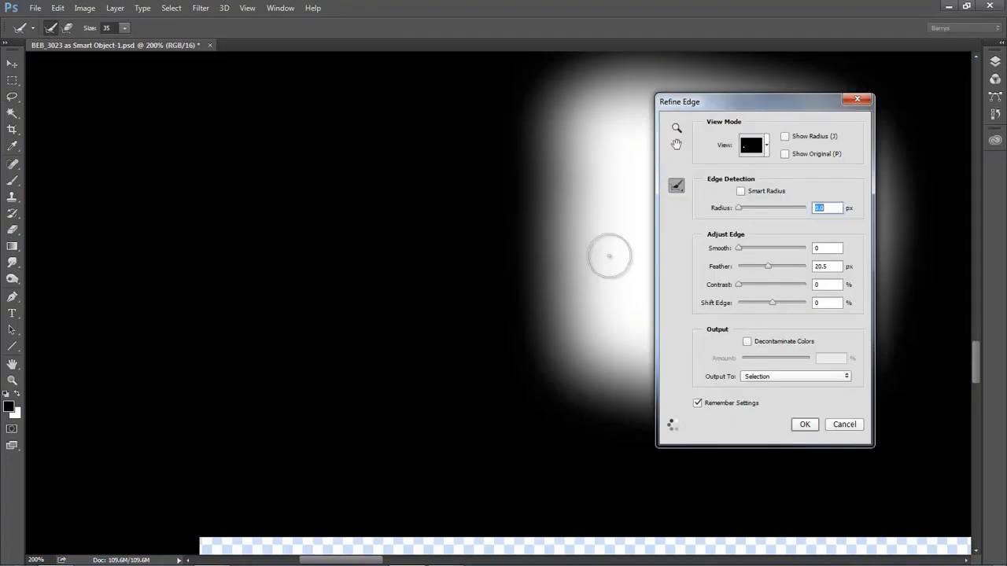
left_click(798, 425)
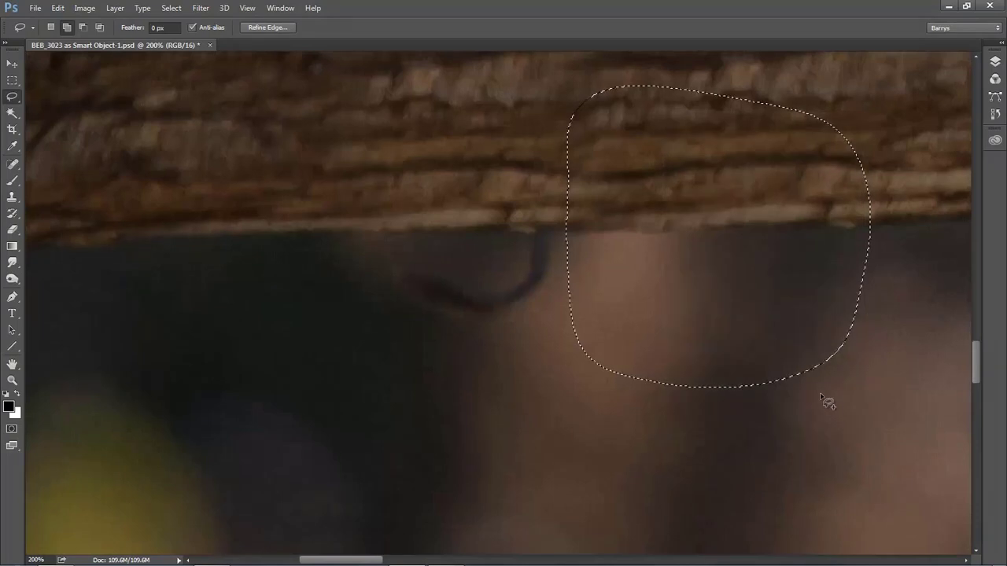
Copy the feathered bark-and-background selection to a new layer and move it over the leftover loop beneath the branch
key("ctrl+j")
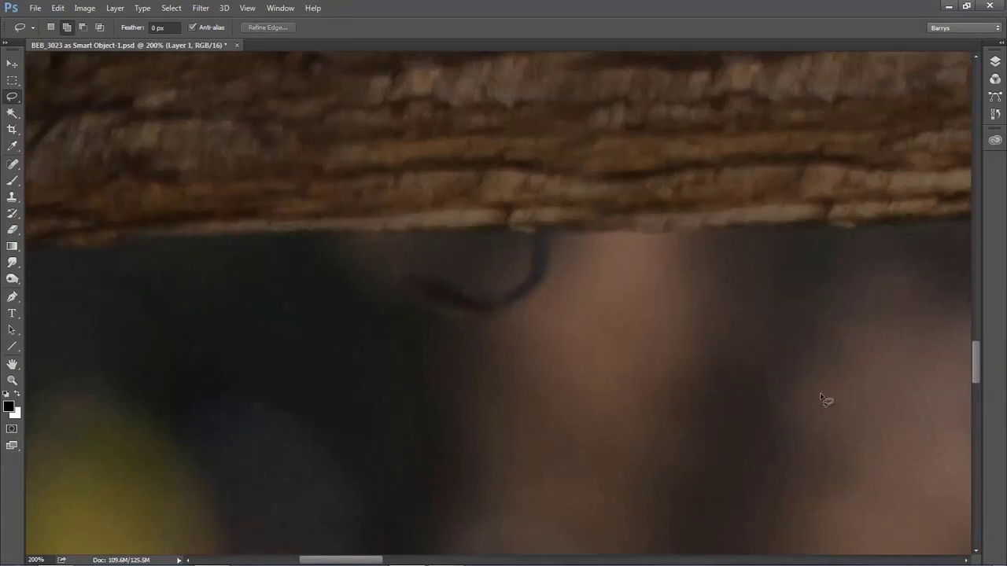
left_click(12, 64)
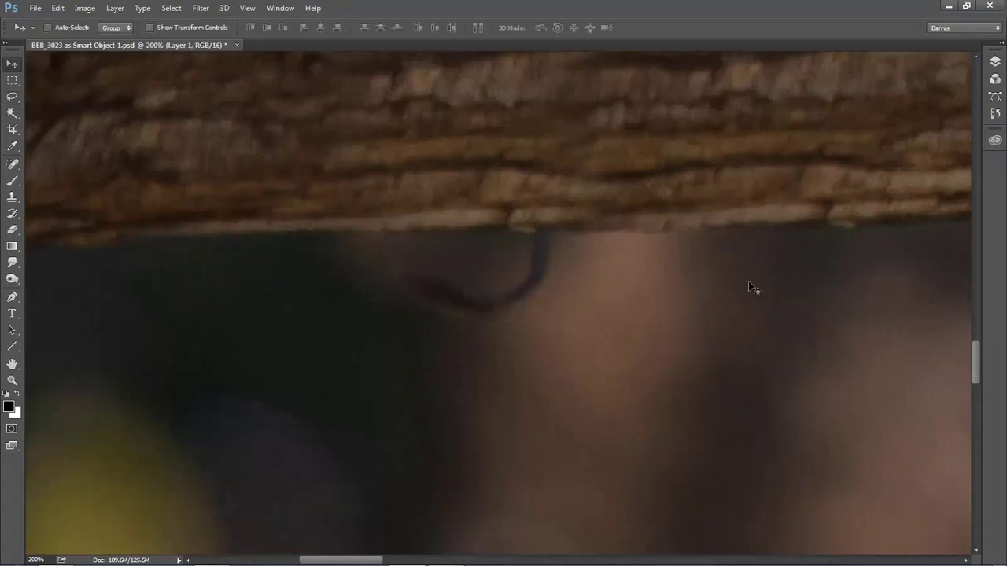
left_click_drag(748, 283, 497, 285)
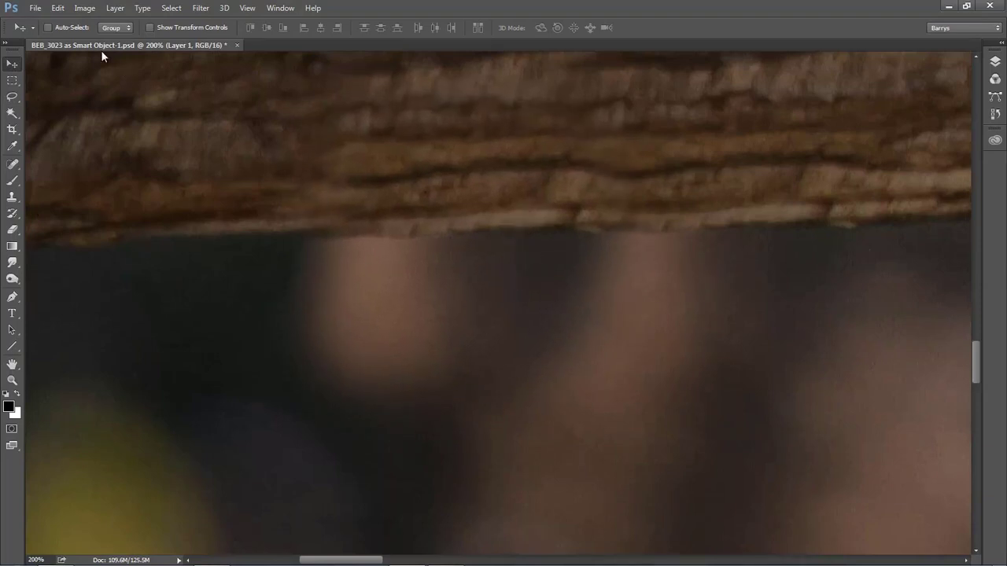
Rotate the patch 1.68° with Free Transform, nudge it slightly up and left to align the branch edge, and apply it
left_click(58, 8)
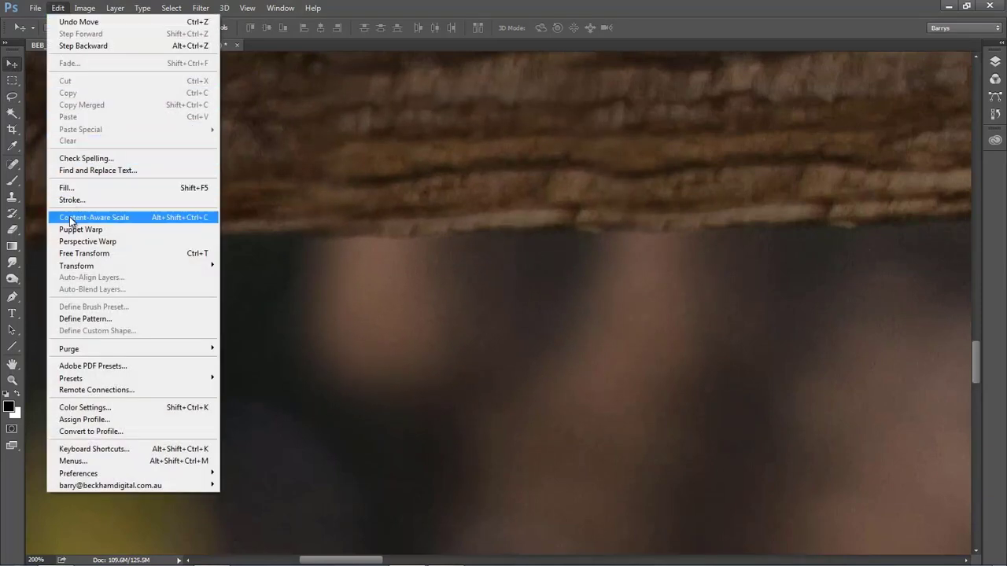
left_click(82, 254)
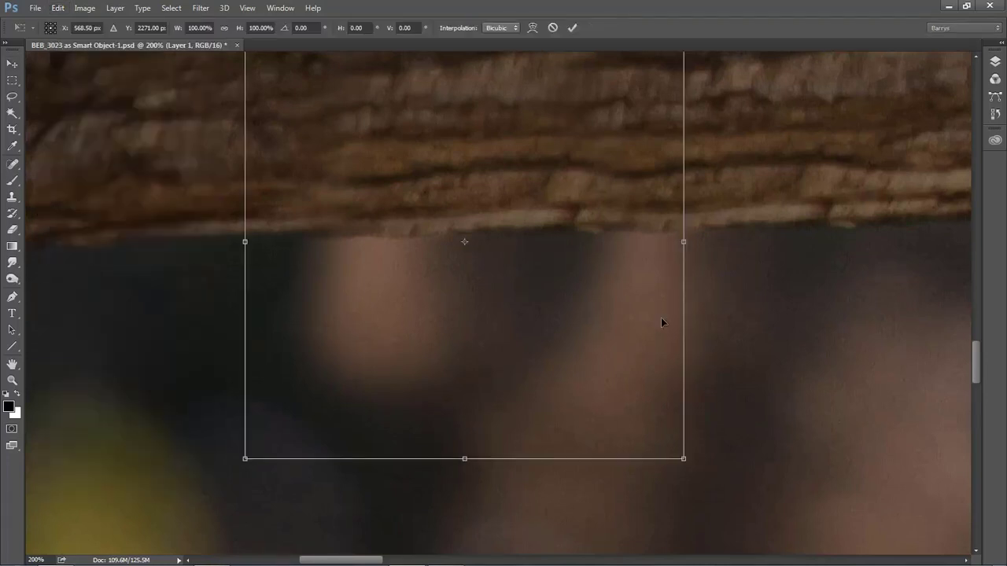
left_click_drag(696, 255, 697, 263)
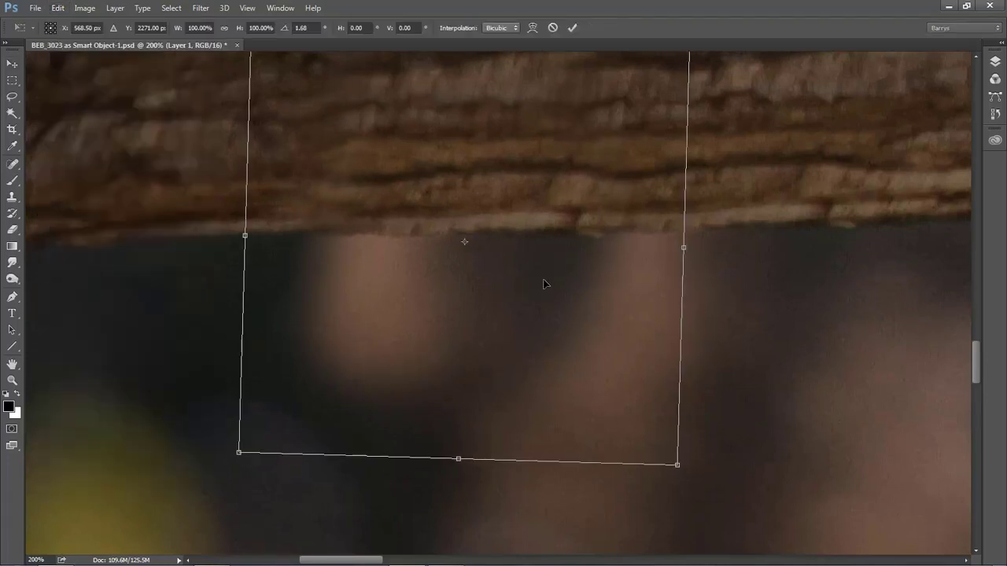
left_click_drag(544, 283, 540, 281)
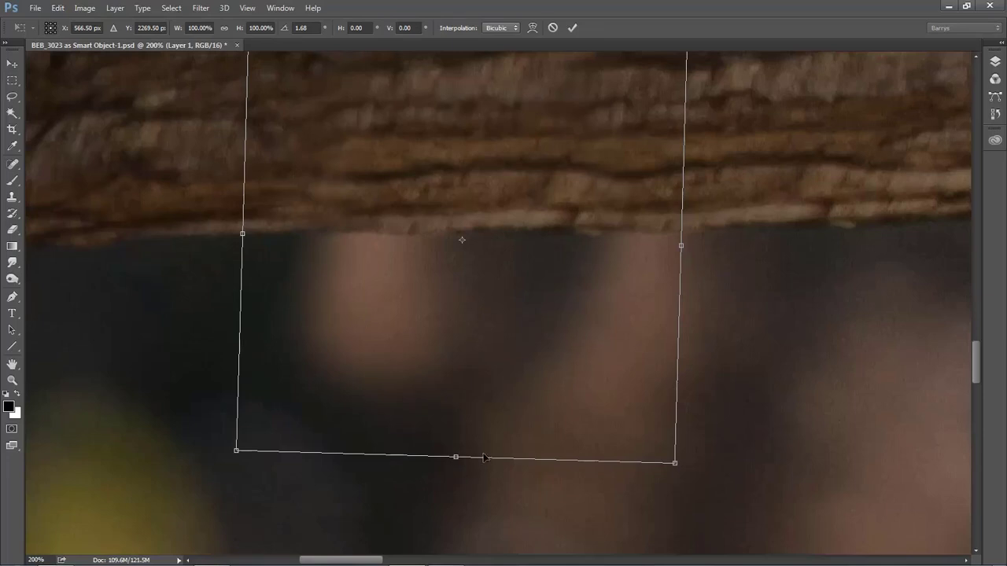
left_click(572, 27)
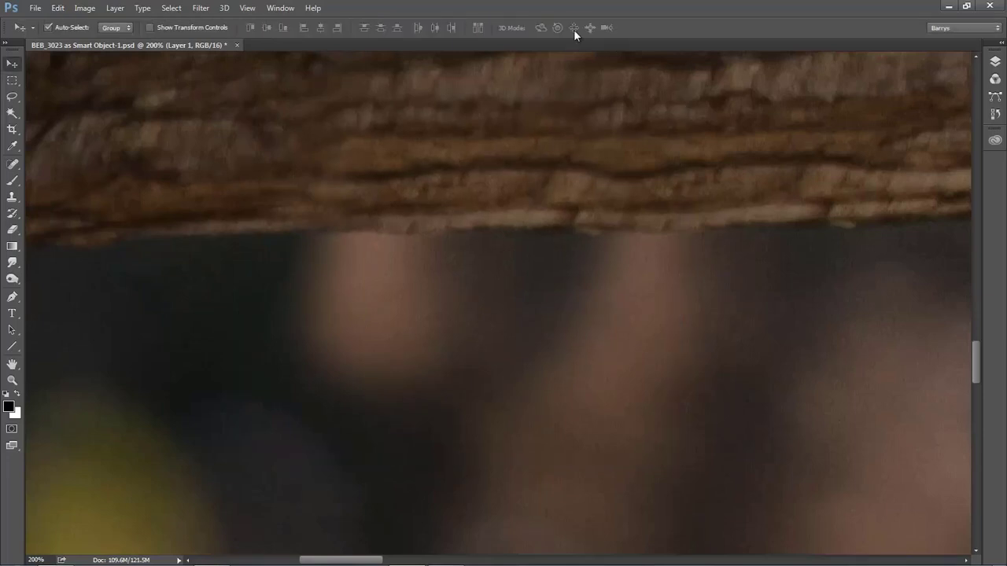
key("ctrl+0")
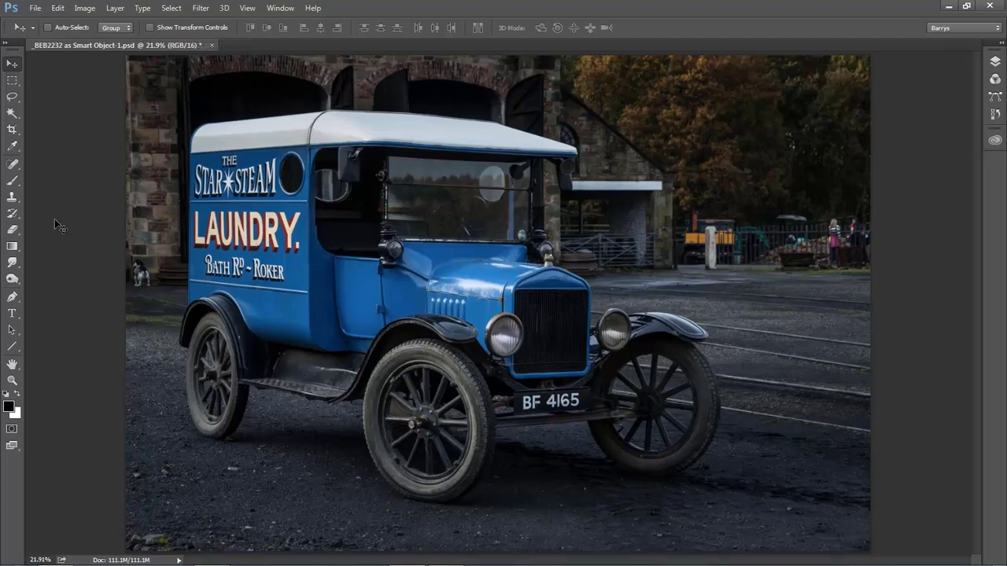
Paint out the small dog beside the laundry van with the Healing Brush, sampling the stone wall just above it
left_click(19, 166)
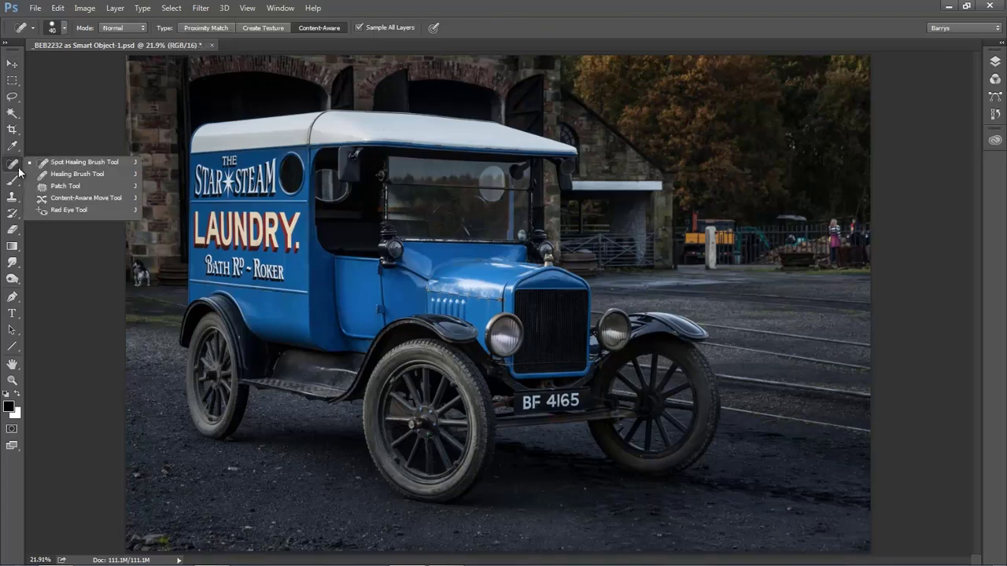
left_click(76, 174)
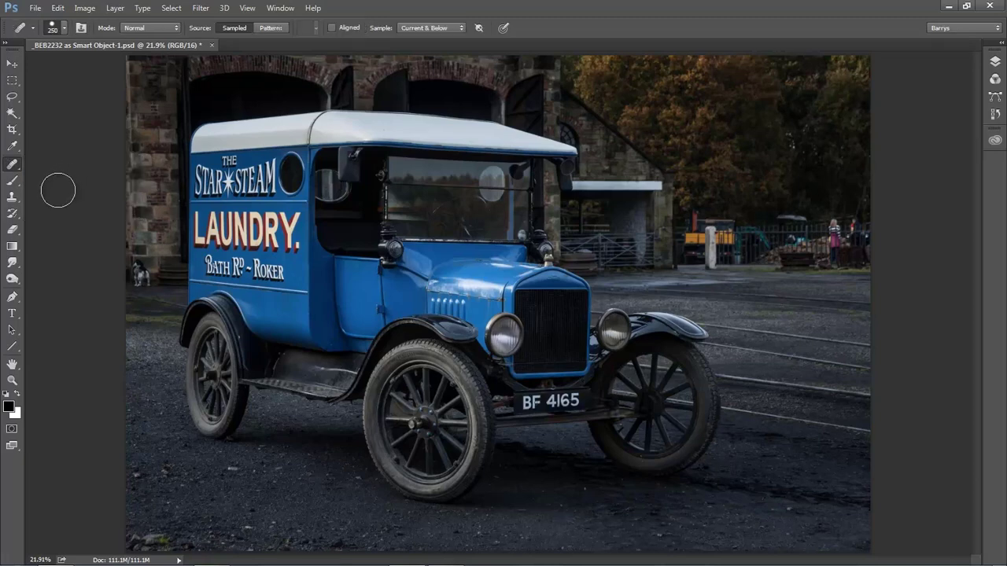
left_click(139, 232, "alt")
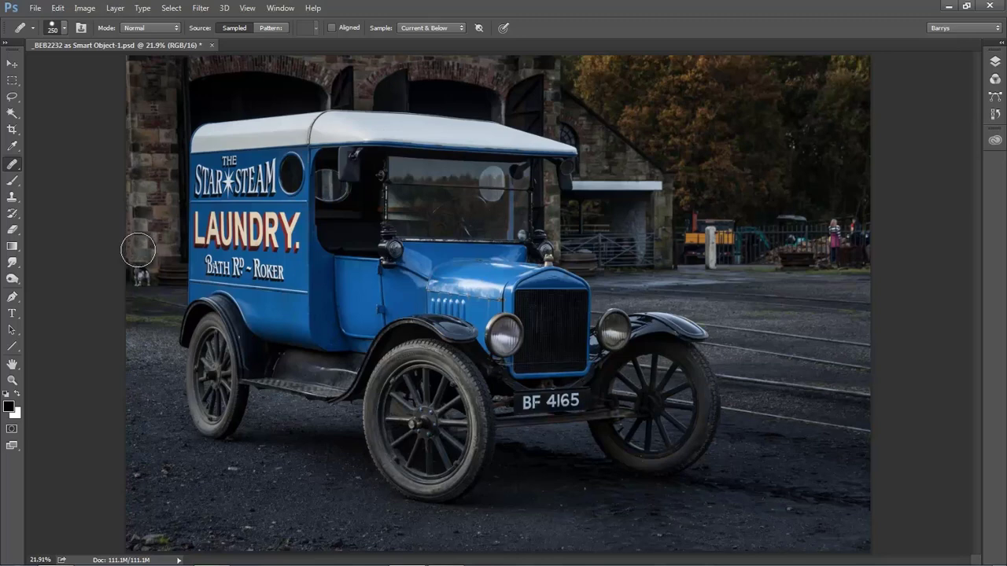
left_click_drag(135, 247, 139, 274)
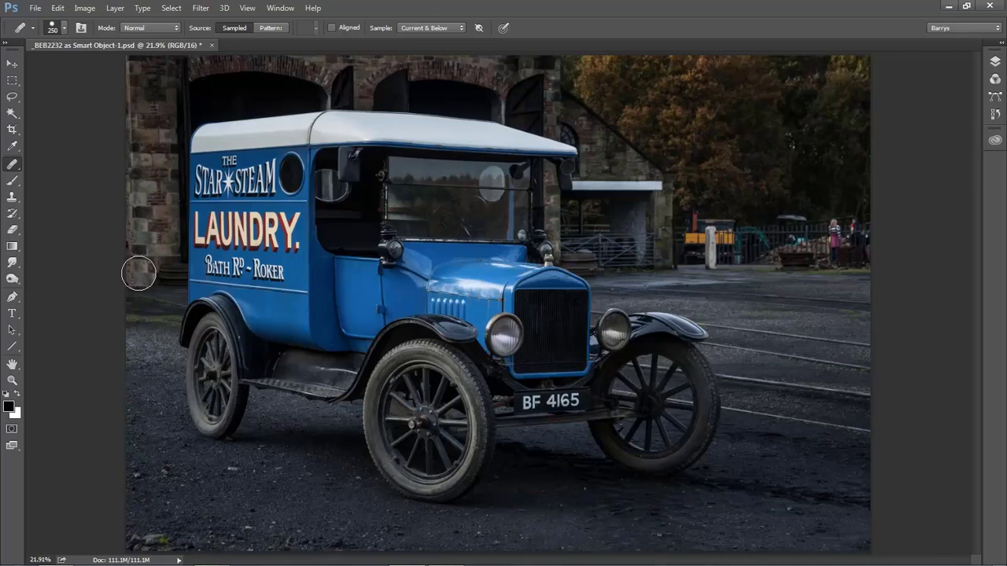
left_click(137, 270)
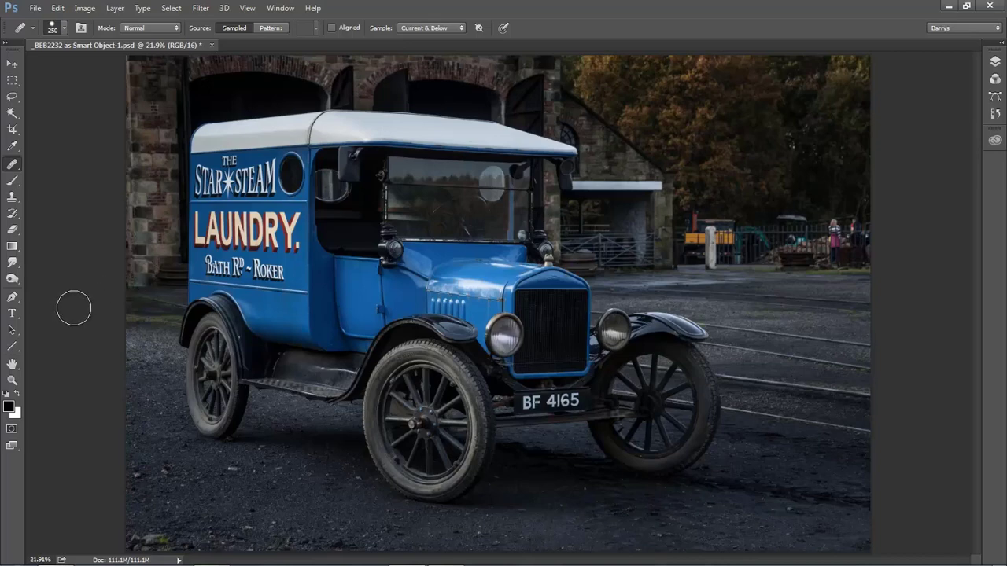
Crop a thin strip off the left edge of the van photo
left_click(12, 131)
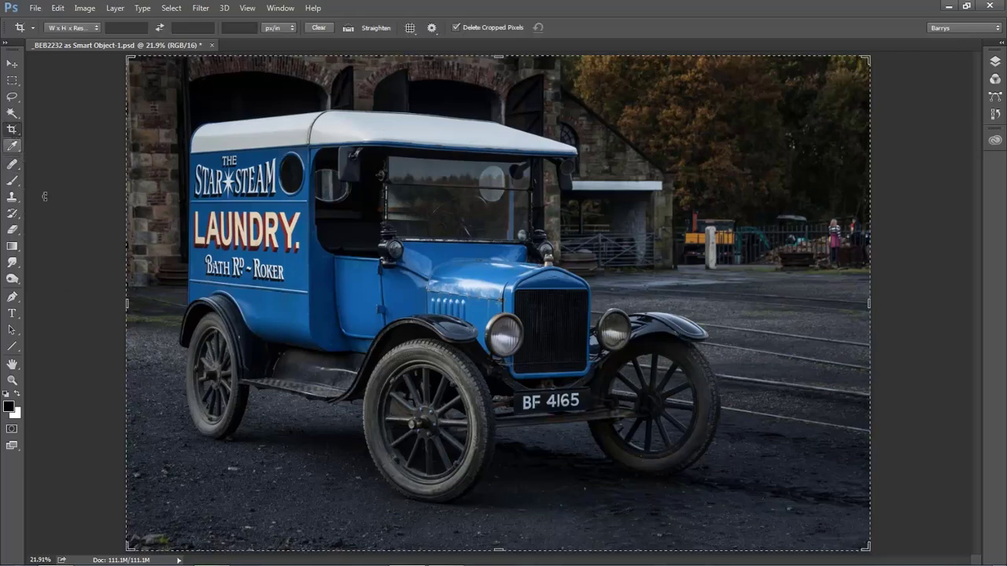
left_click_drag(127, 304, 132, 303)
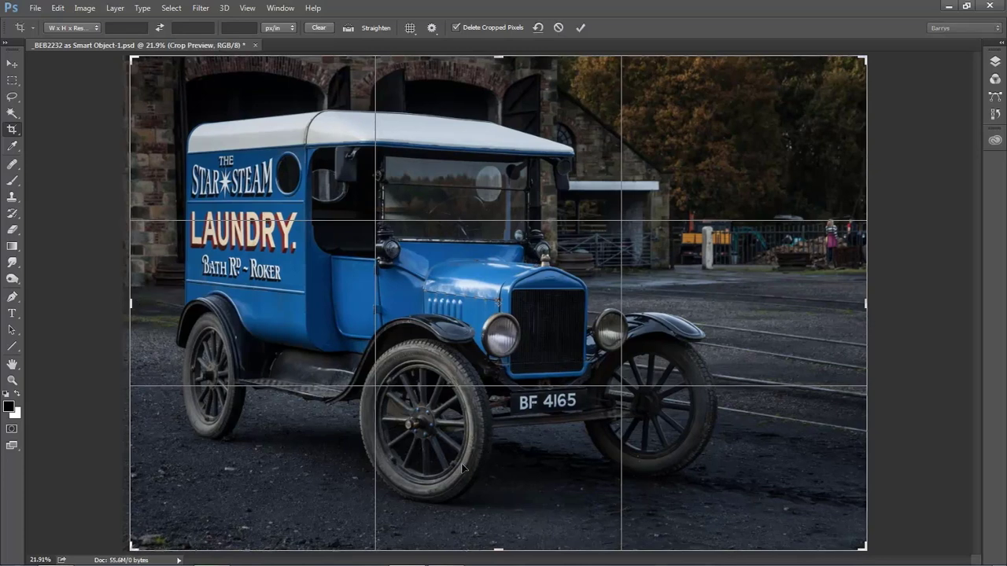
key("Return")
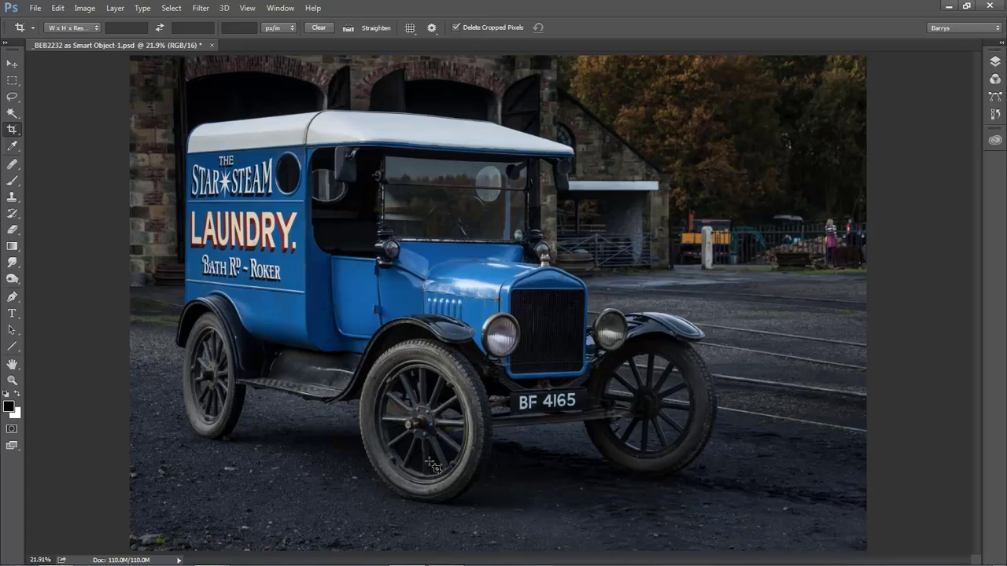
key("v")
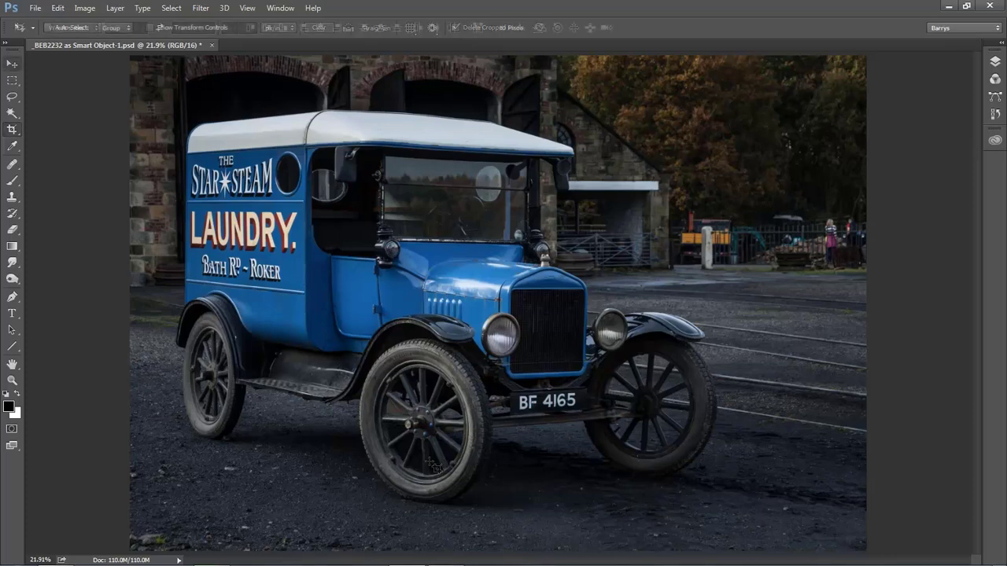
Remove the pale stones from the gravel below the rear wheel with the Spot Healing Brush, enlarging the brush to 60 px
left_click(12, 165)
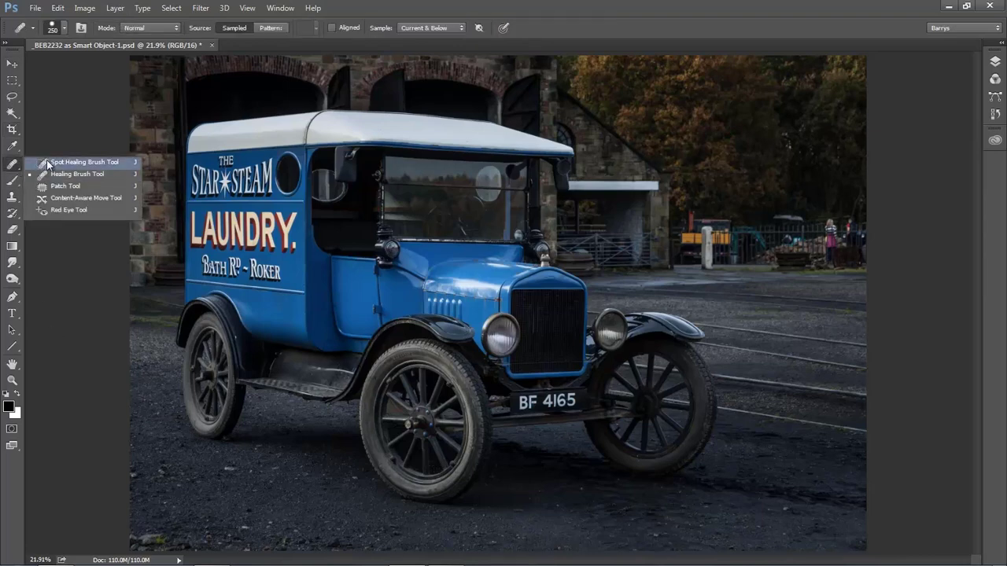
left_click(47, 162)
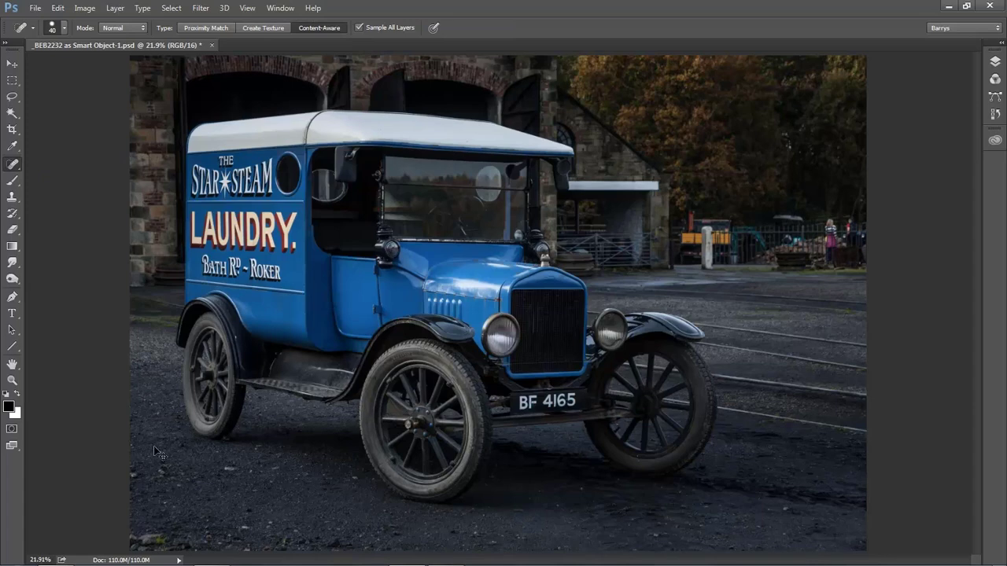
left_click_drag(114, 380, 431, 549)
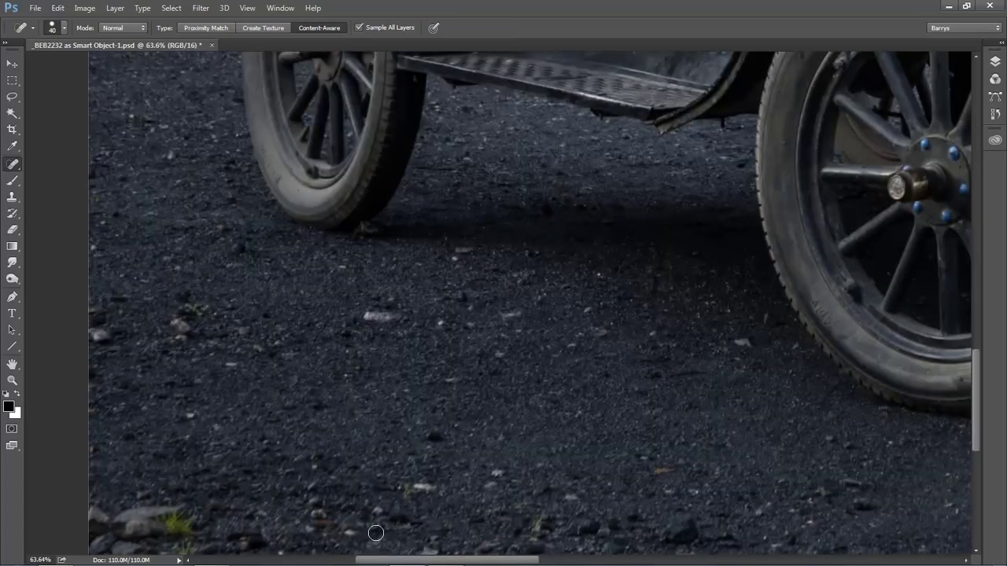
left_click(100, 335)
key("bracketright")
key("bracketright")
left_click(180, 327)
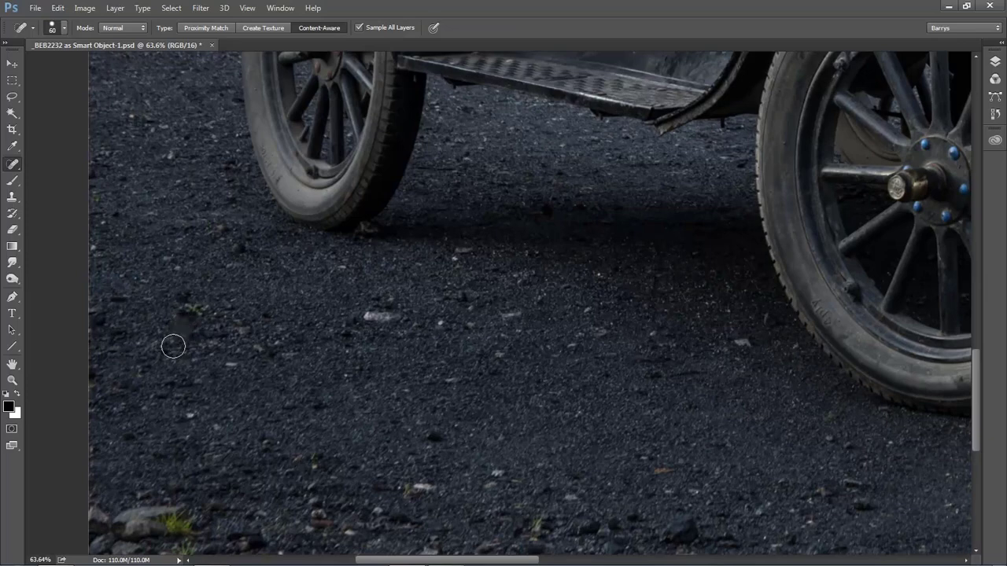
left_click(172, 342)
left_click(94, 251)
left_click(375, 319)
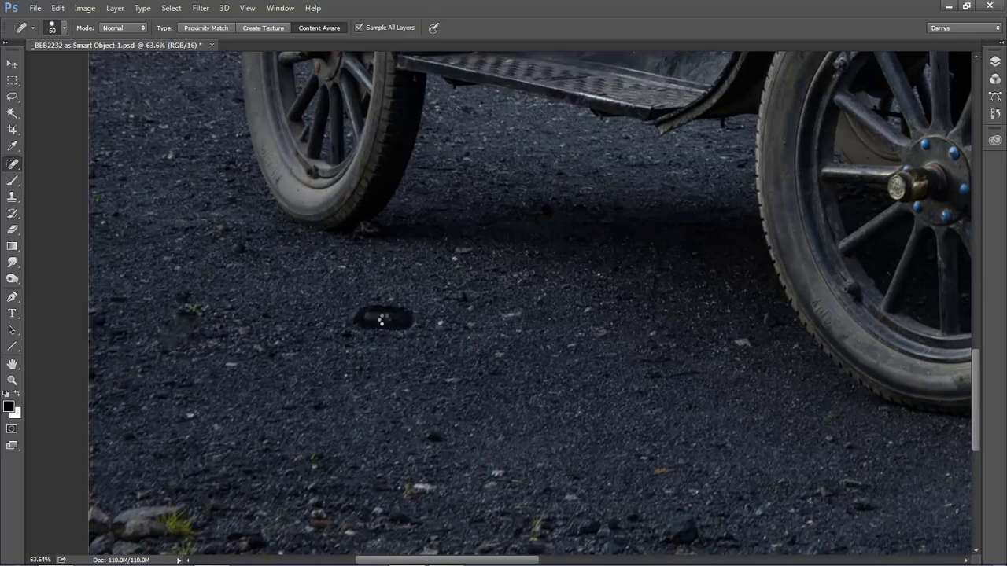
Spot-heal the bright stones right of and below the rear wheel, plus the pale and reddish ones near the photo's bottom edge
left_click(456, 251)
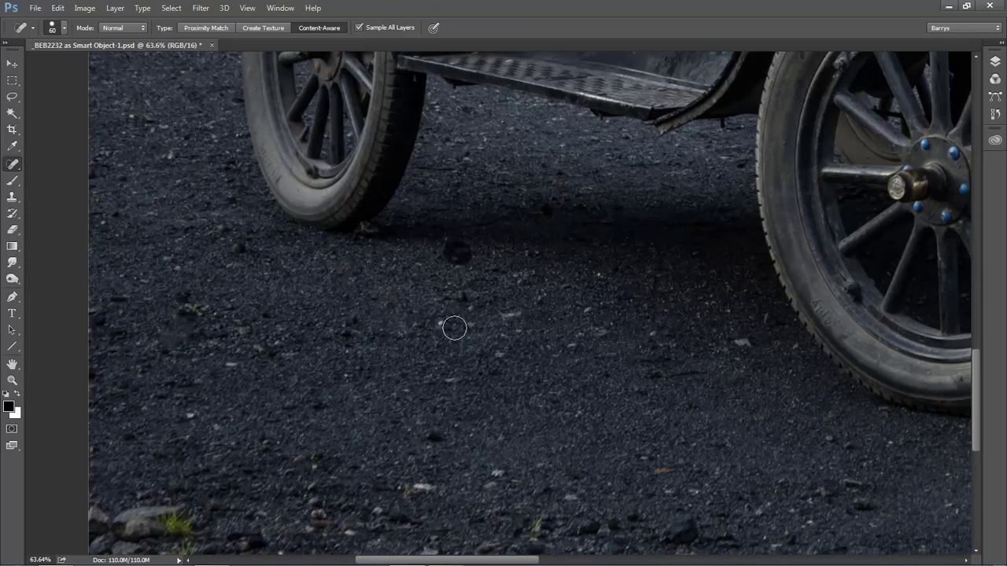
left_click(450, 326)
mouse_move(470, 314)
left_mouse_down()
mouse_move(500, 315)
mouse_move(510, 326)
mouse_move(505, 365)
mouse_move(486, 325)
left_mouse_up()
left_click_drag(425, 485, 422, 485)
left_click(494, 476)
left_click(382, 511)
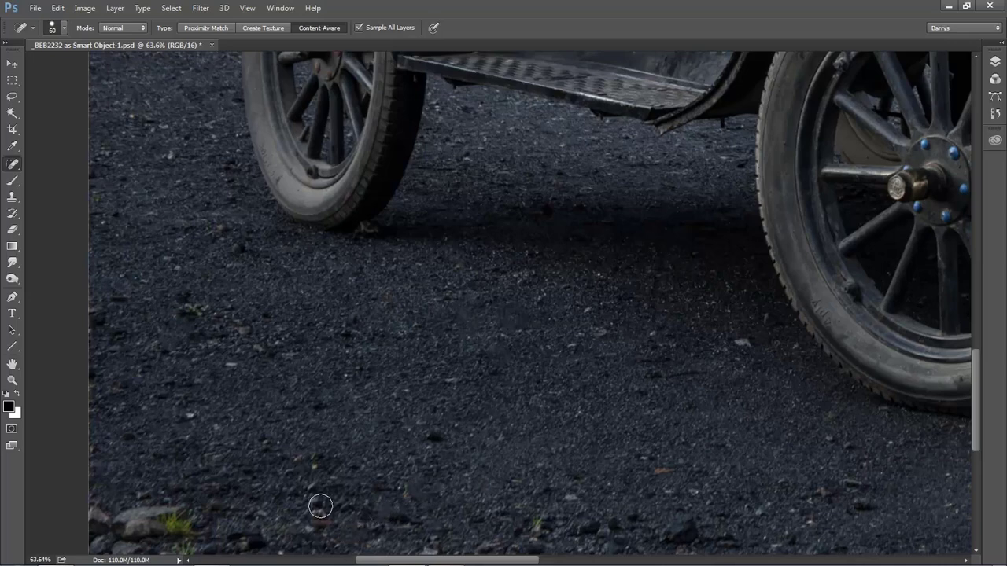
left_click_drag(319, 508, 309, 526)
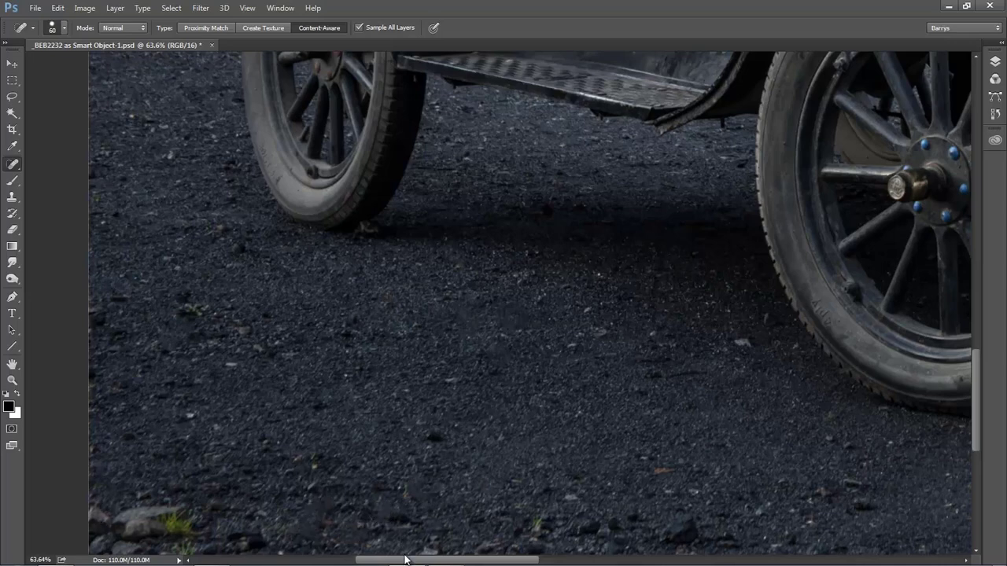
left_click_drag(433, 539, 435, 541)
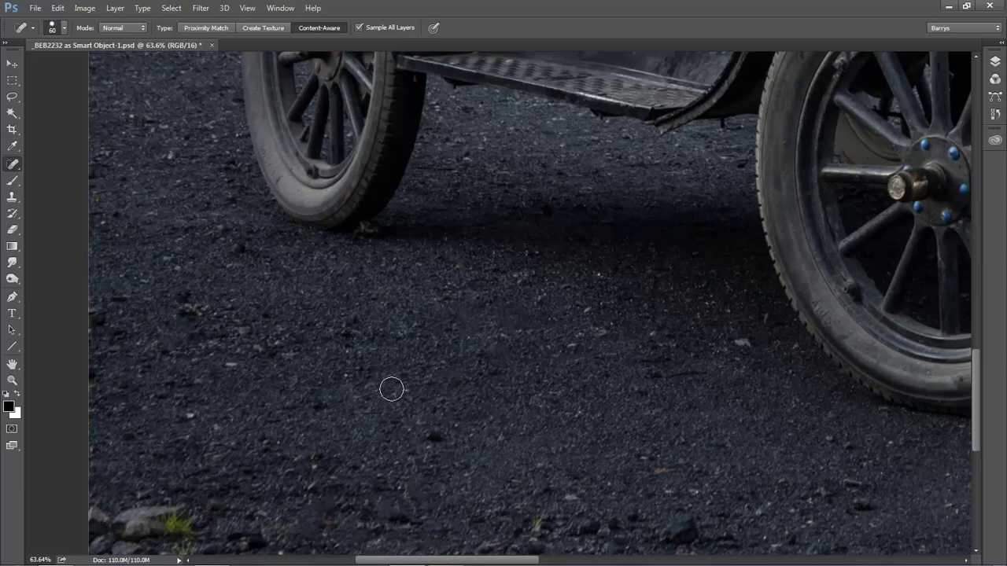
Spot-heal the remaining light specks between and left of the wheels, and the weeds and stones along the gravel's bottom edge
left_click_drag(193, 430, 207, 422)
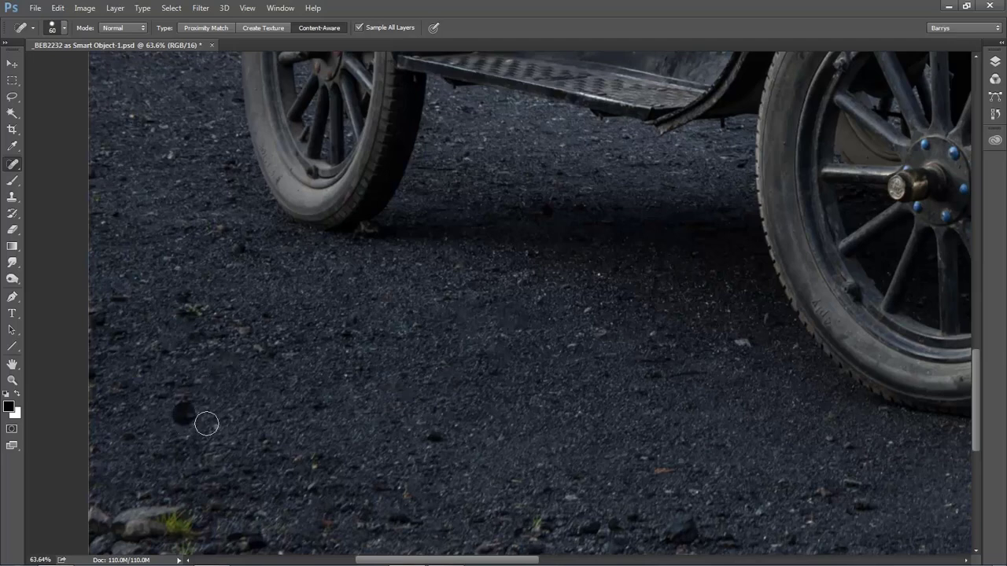
left_click(738, 343)
left_click_drag(605, 285, 600, 296)
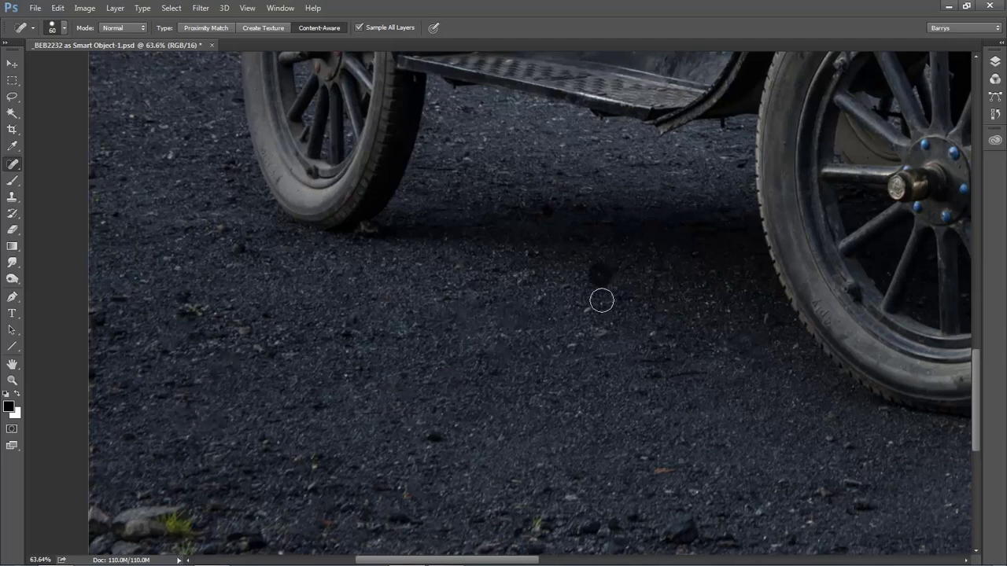
left_click_drag(569, 343, 569, 343)
left_click_drag(526, 286, 516, 279)
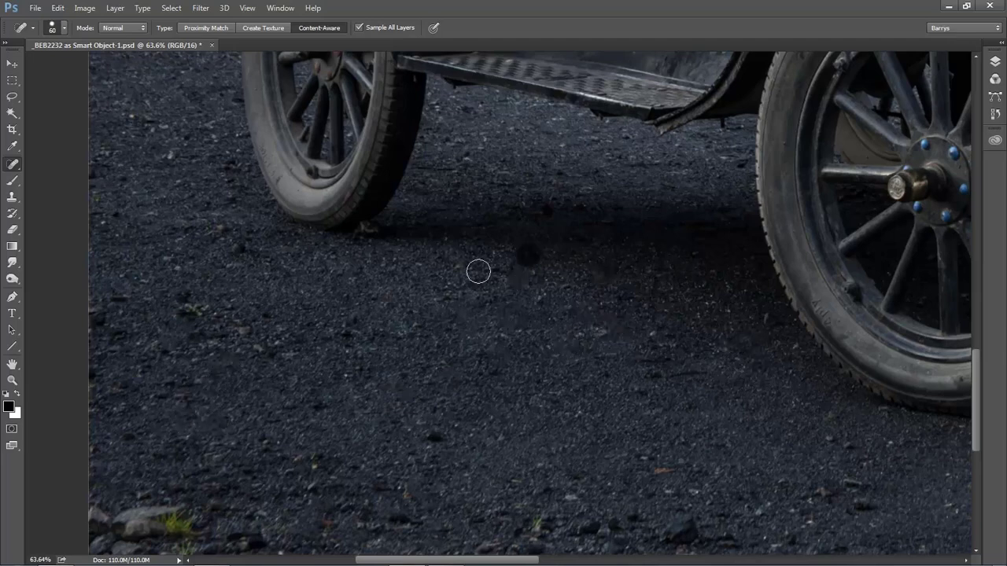
left_click_drag(165, 144, 160, 129)
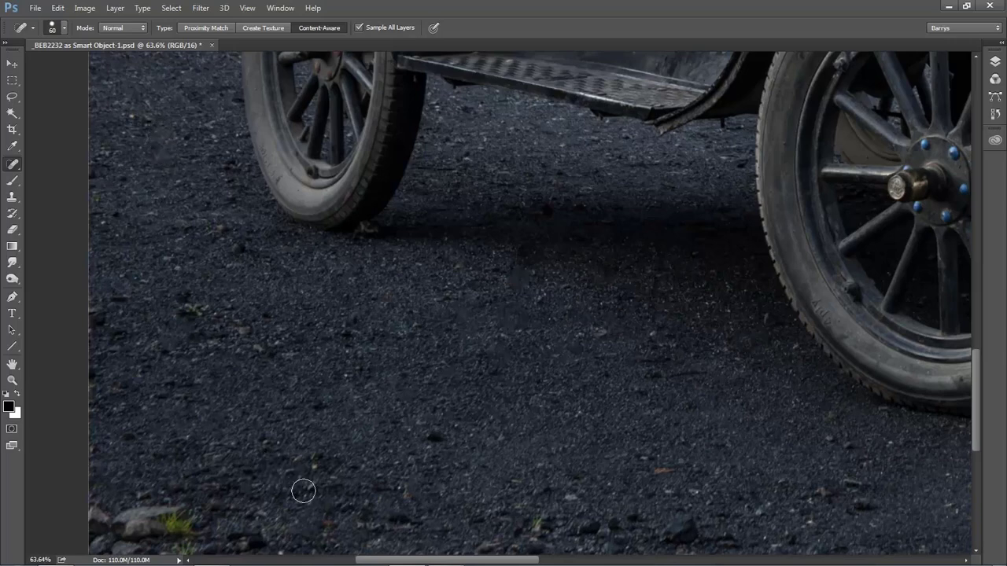
mouse_move(304, 490)
left_mouse_down()
mouse_move(335, 423)
mouse_move(416, 305)
left_mouse_up()
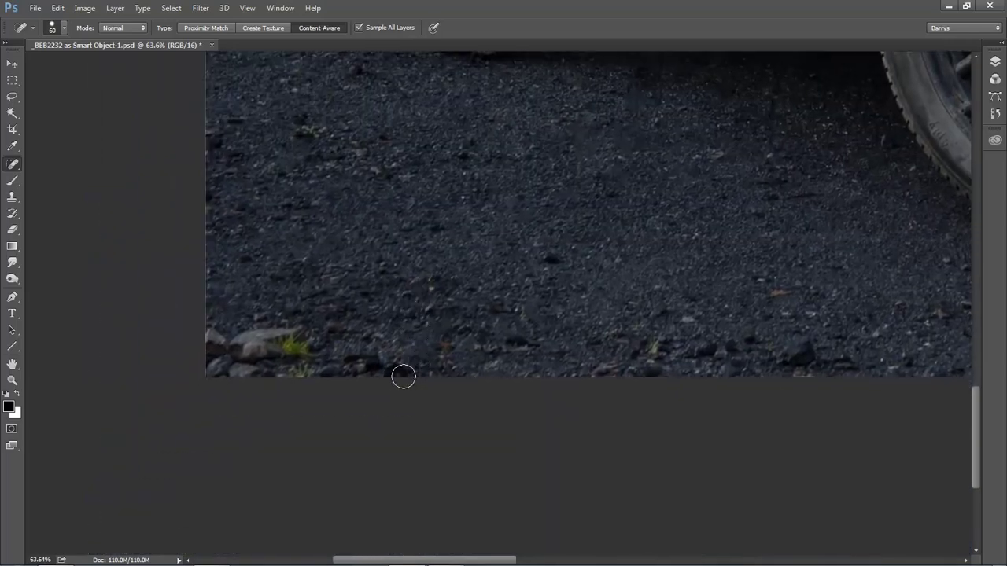
left_click_drag(686, 324, 689, 320)
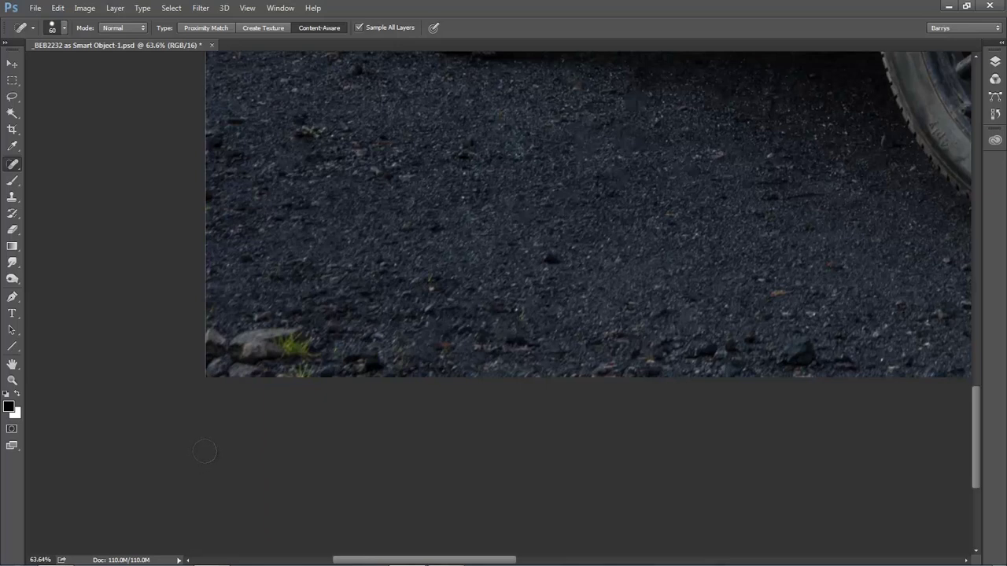
Lasso the stones and grass tuft in the photo's bottom-left corner and replace them with a Content-Aware fill, clearing the selection
left_click_drag(12, 96, 50, 98)
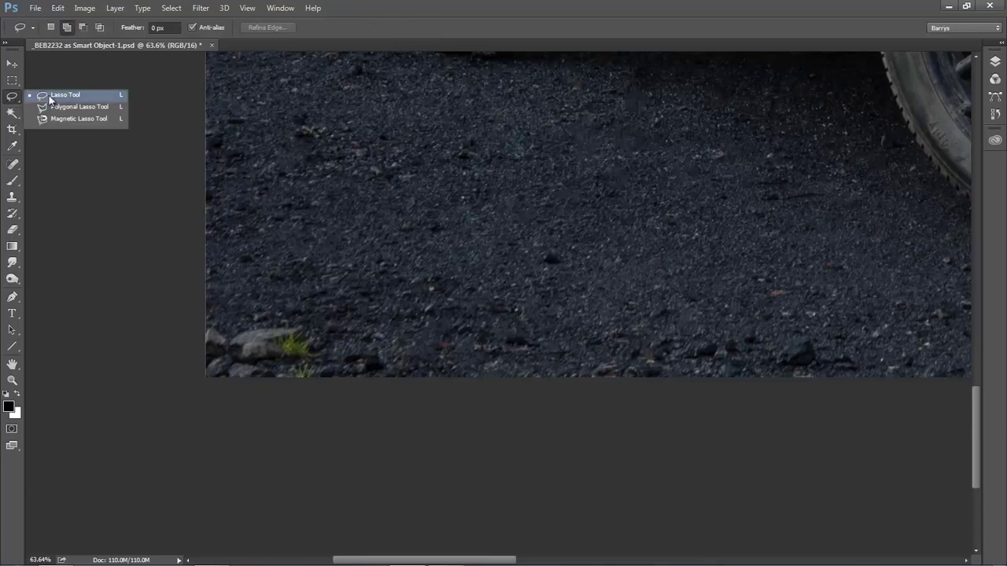
left_click(50, 96)
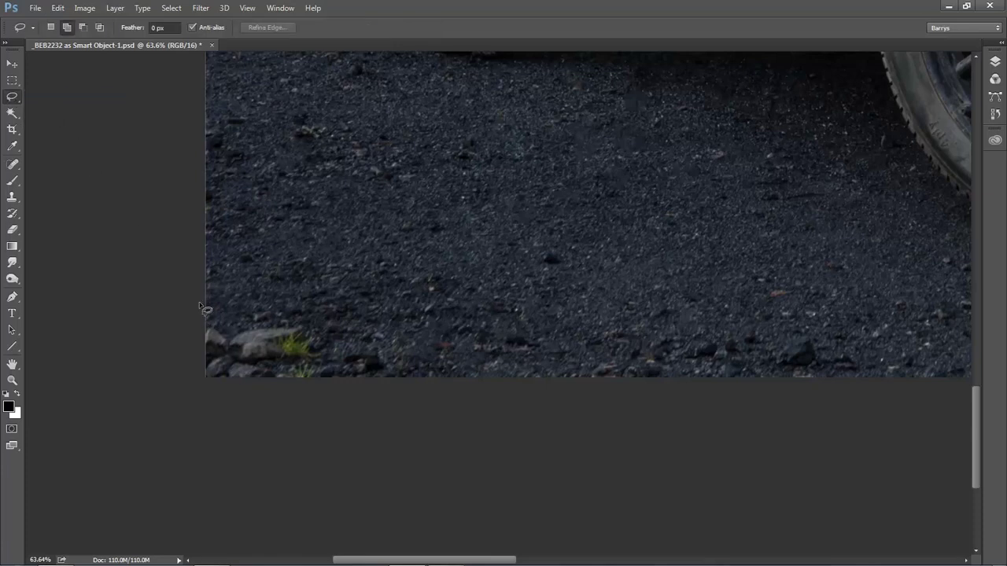
mouse_move(200, 305)
left_mouse_down()
mouse_move(226, 310)
mouse_move(257, 293)
mouse_move(344, 312)
mouse_move(339, 394)
mouse_move(208, 411)
mouse_move(179, 397)
mouse_move(157, 315)
left_mouse_up()
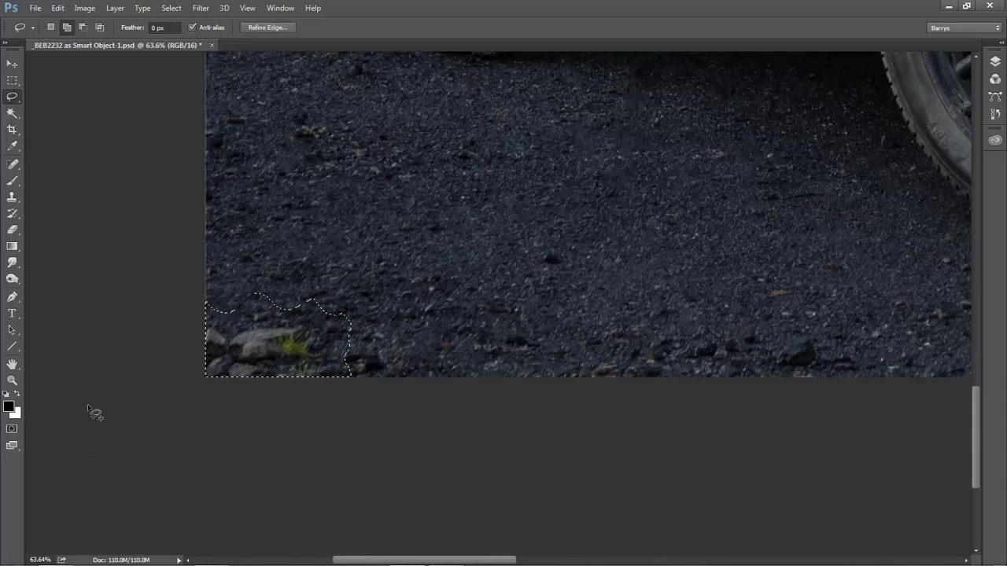
key("shift+BackSpace")
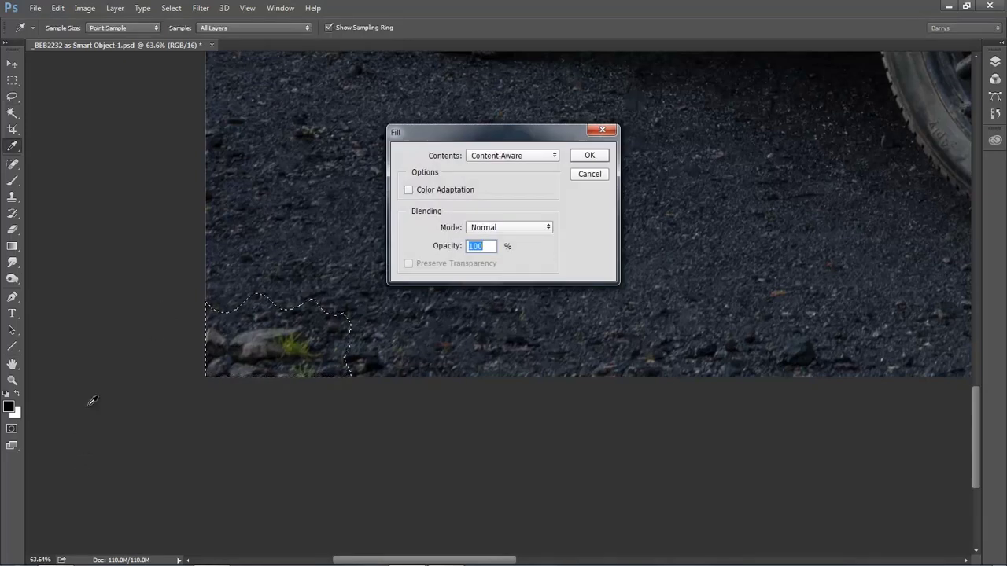
left_click(589, 156)
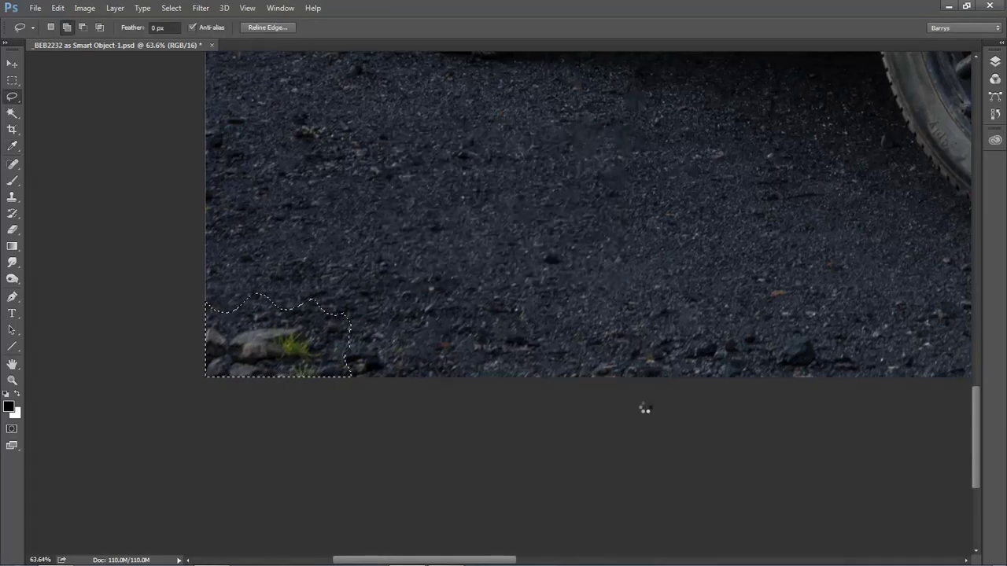
key("ctrl+d")
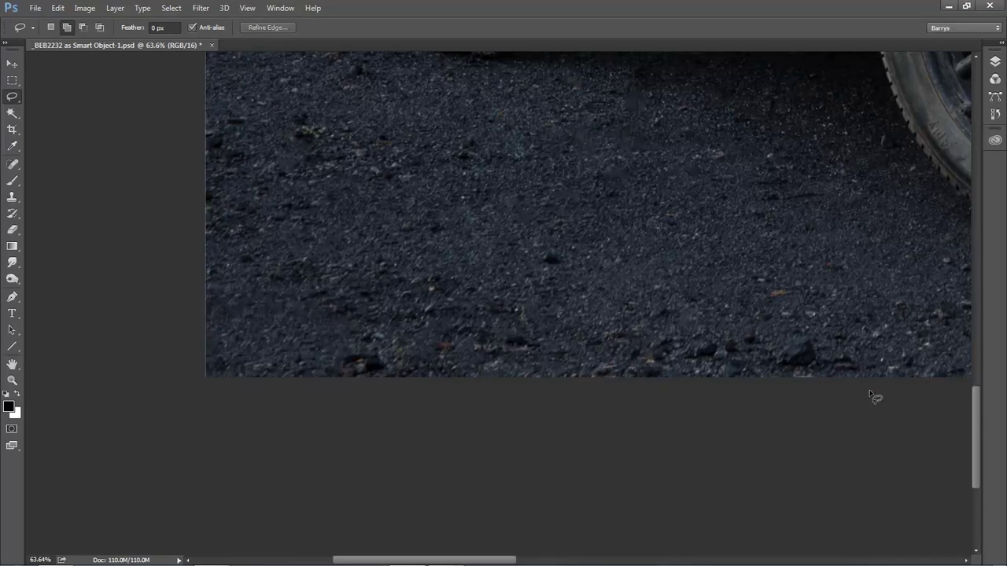
Remove the pale stones from the gravel just below the near front wheel with the Spot Healing Brush at 45 px
left_click_drag(874, 397, 50, 344)
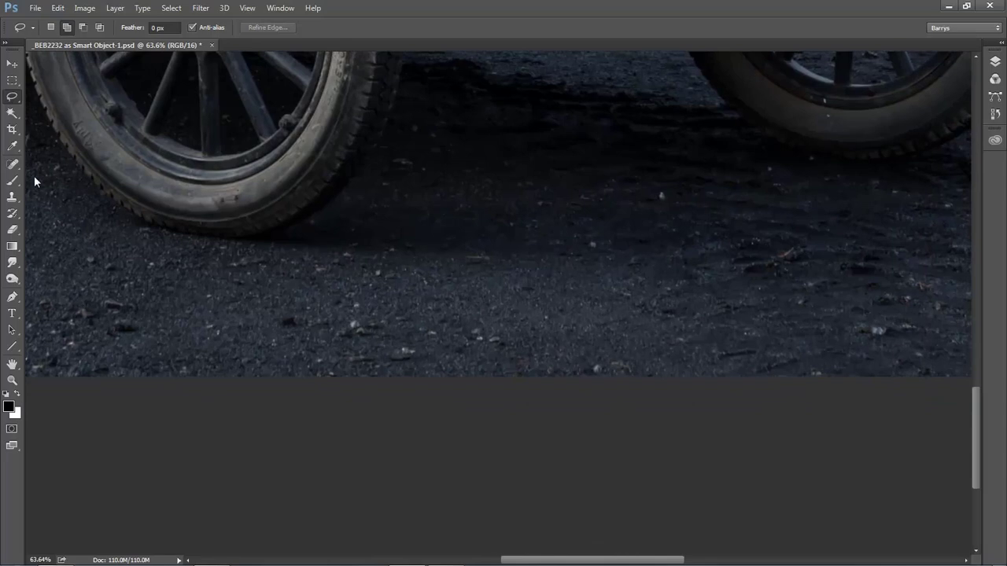
left_click_drag(12, 163, 59, 167)
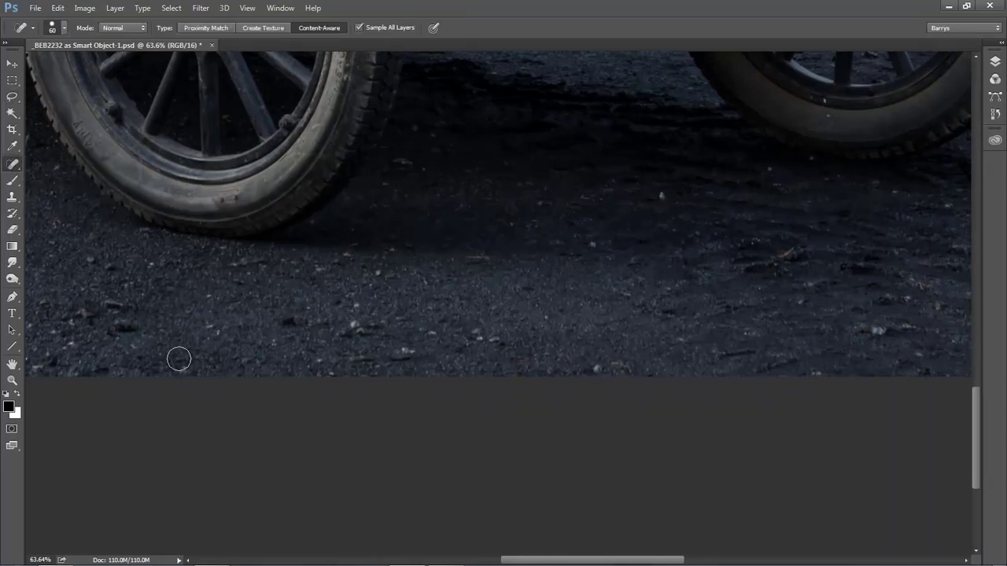
key("bracketleft")
key("bracketleft")
left_click(356, 324)
left_click(353, 302)
left_click(349, 257)
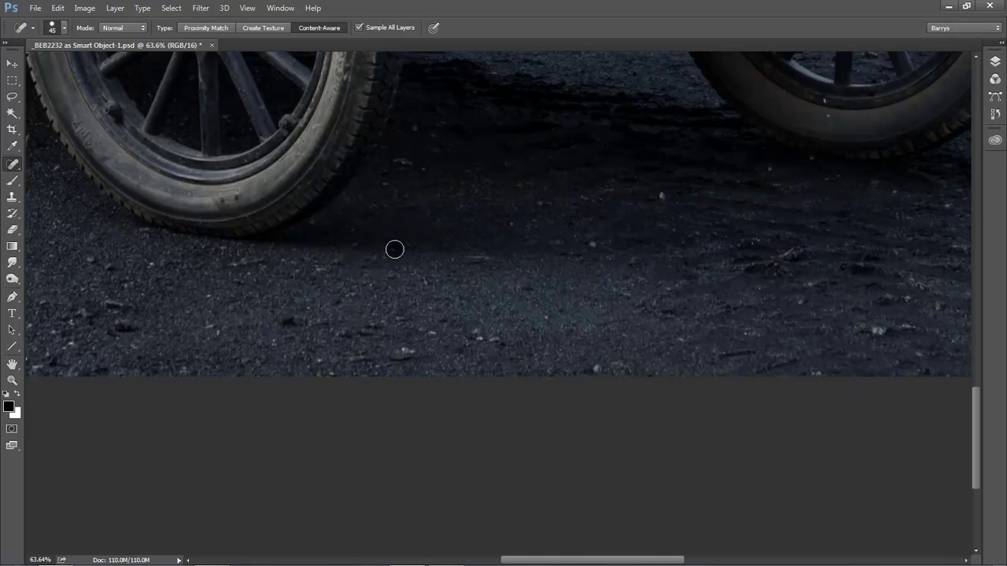
Spot-heal the bright specks in the shadow between the front wheels and the stones near the gravel's bottom edge
left_click(401, 159)
left_click(660, 197)
left_click(594, 244)
left_click(404, 353)
left_click(431, 334)
left_click(478, 336)
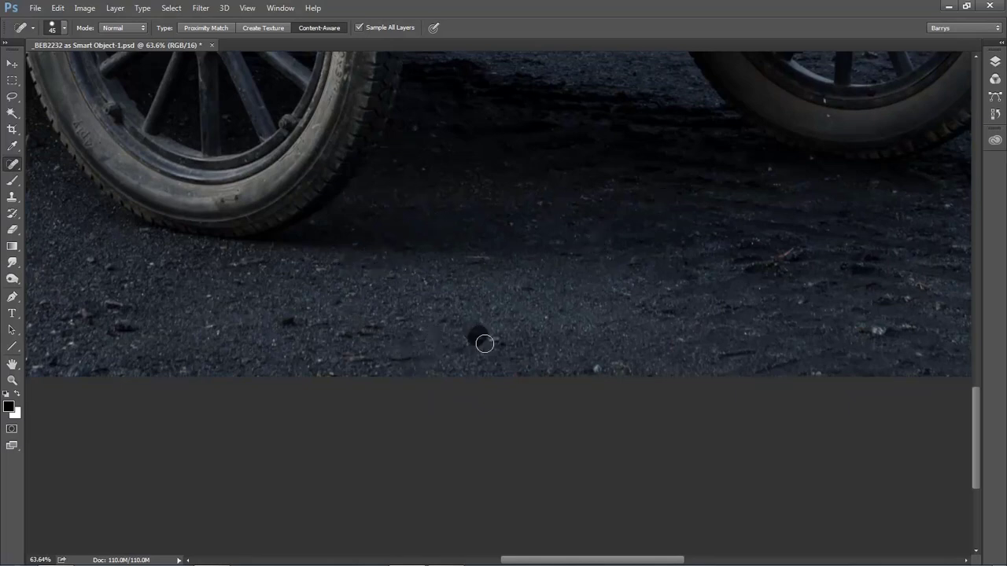
left_click(183, 368)
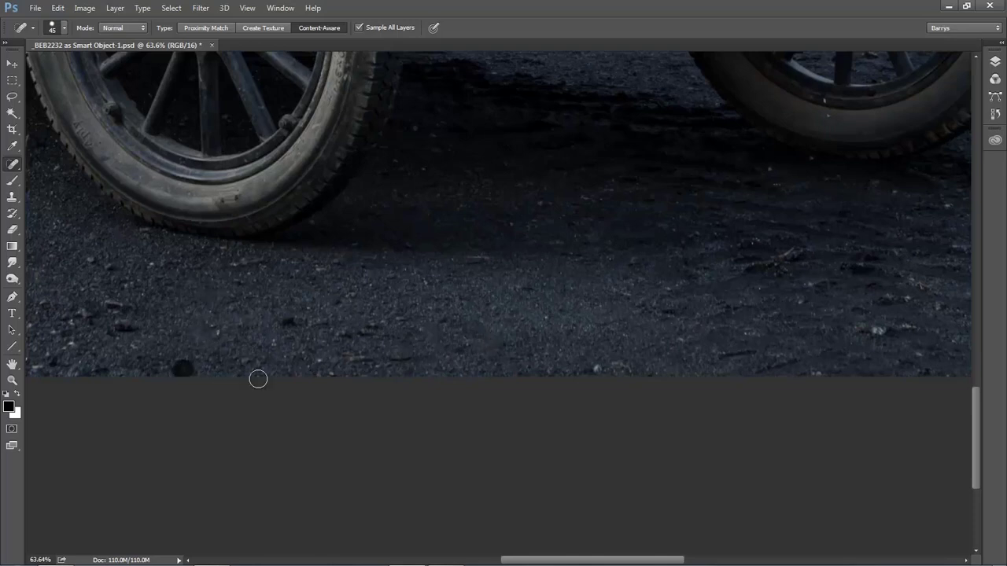
key("ctrl+0")
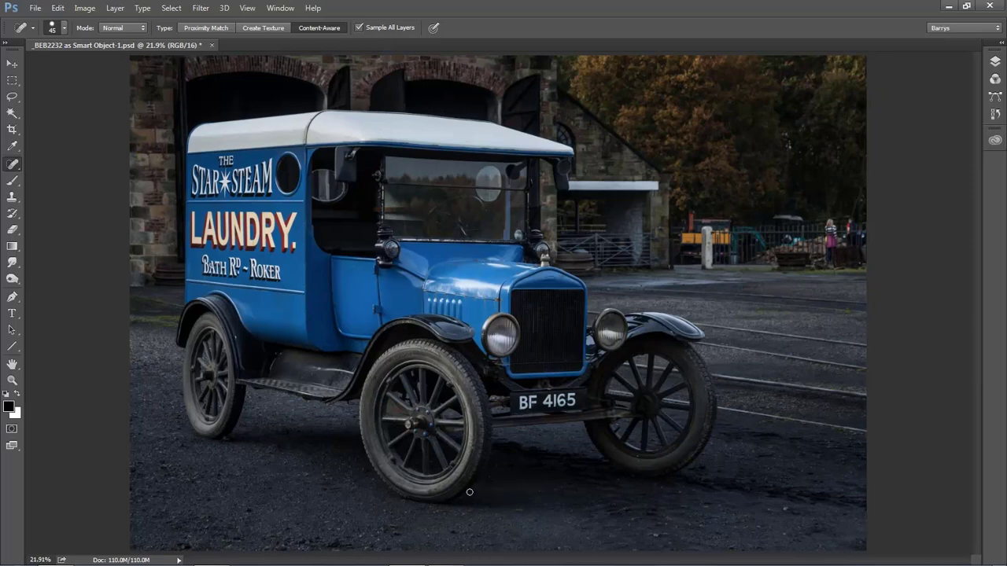
Spot-heal the pale specks and twigs on the gravel below and beside the far front wheel, reducing the brush to 15 px
left_click_drag(534, 425, 787, 560)
left_click(854, 372)
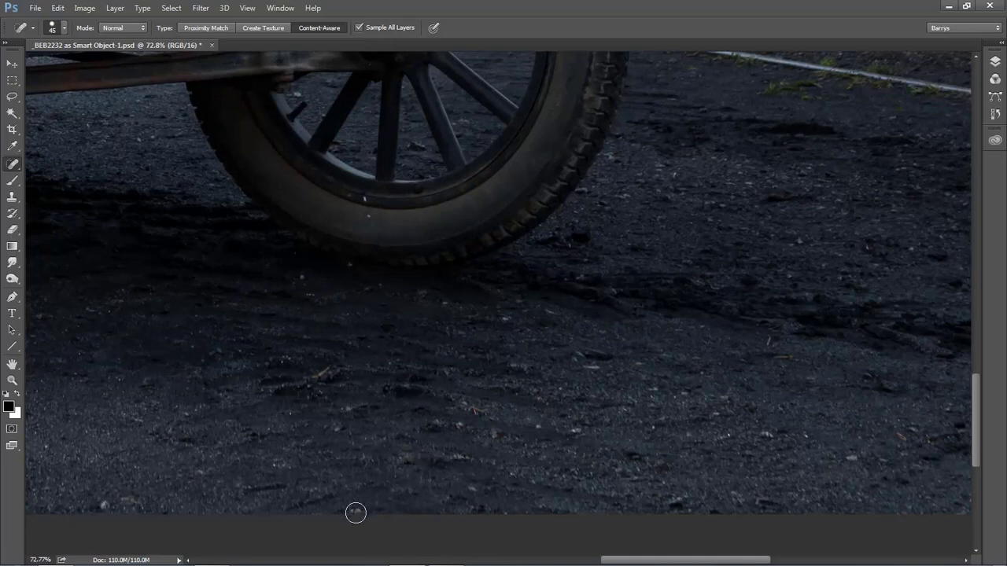
left_click(103, 504)
left_click(323, 375)
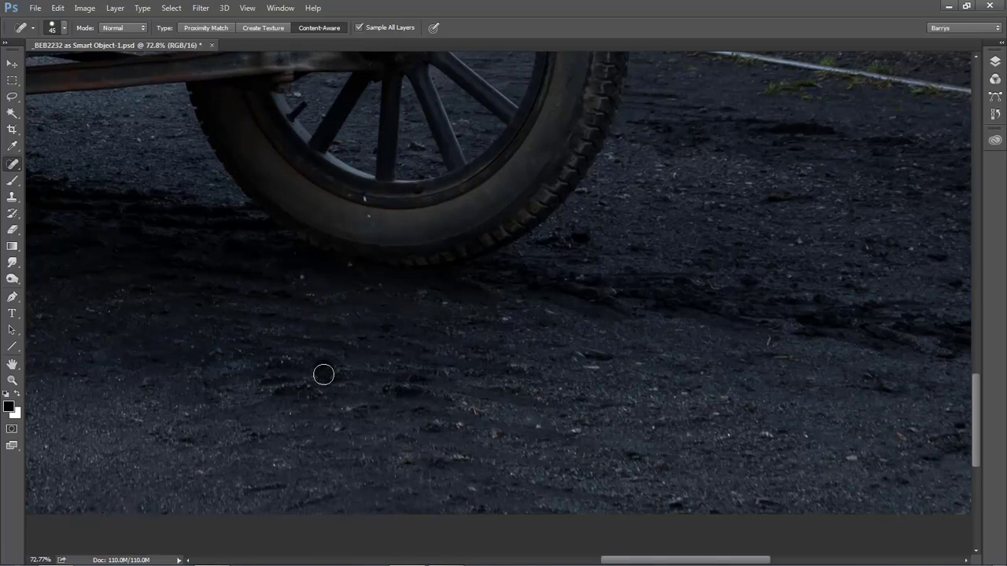
left_click(346, 410)
left_click(587, 366)
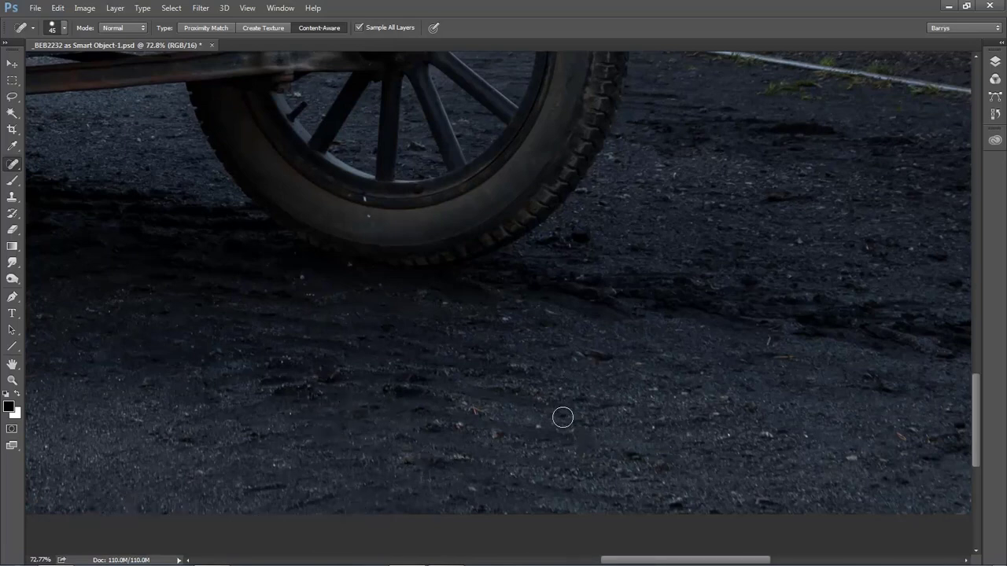
left_click(566, 417)
left_click(550, 312)
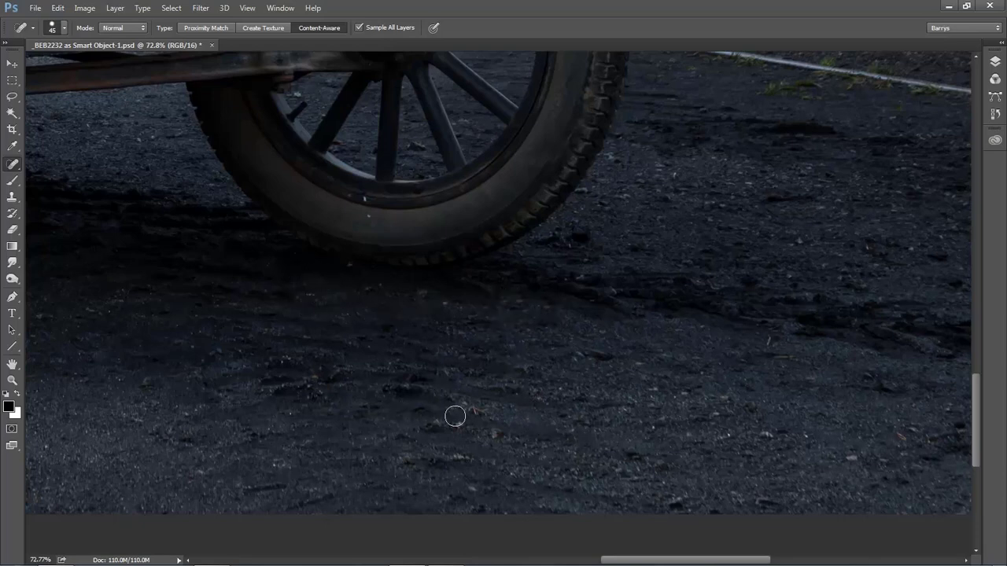
left_click(764, 434)
left_click(853, 458)
key("bracketleft")
key("ctrl+0")
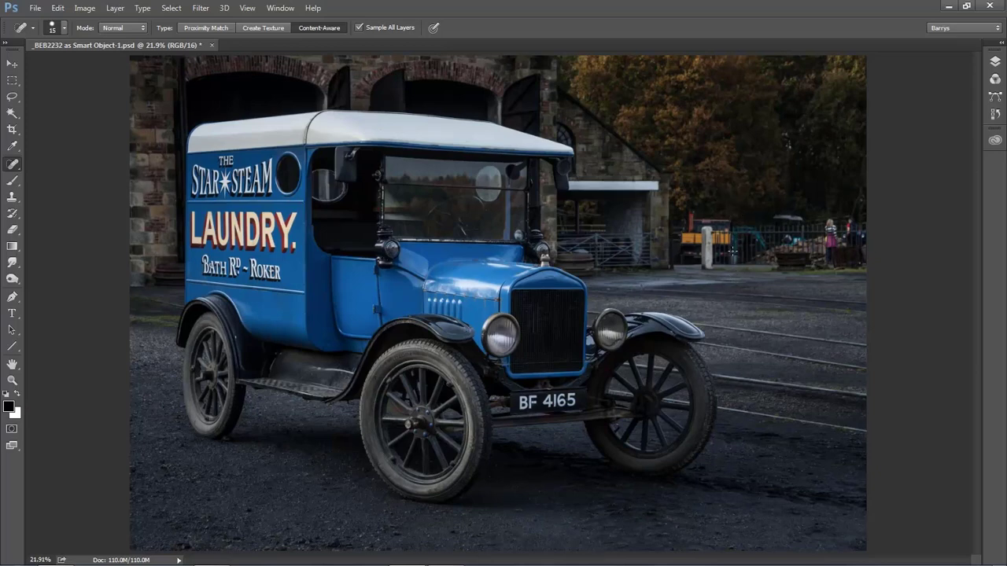
Select the Sponge tool and inspect its Desaturate and Saturate modes
left_click(15, 279)
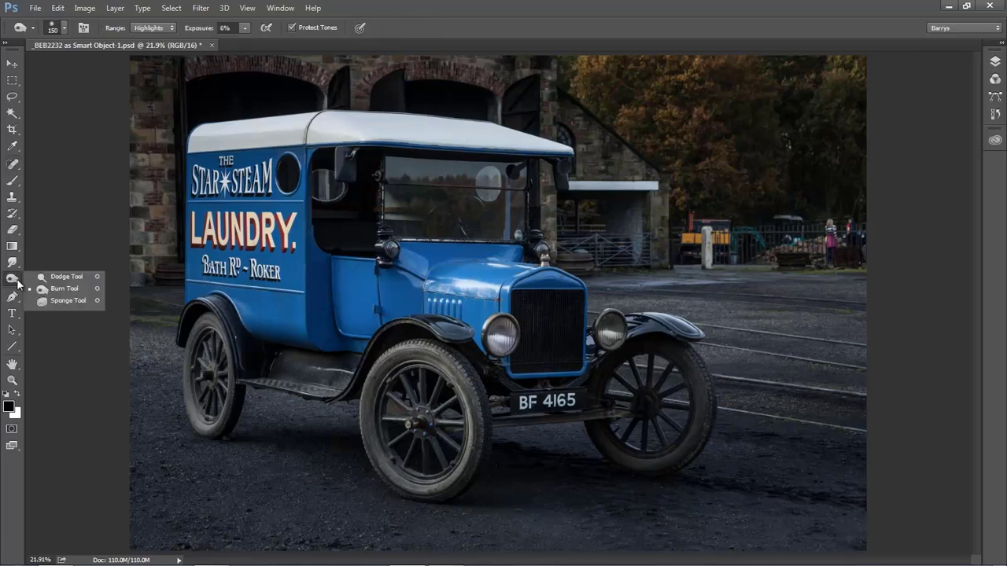
left_click(64, 300)
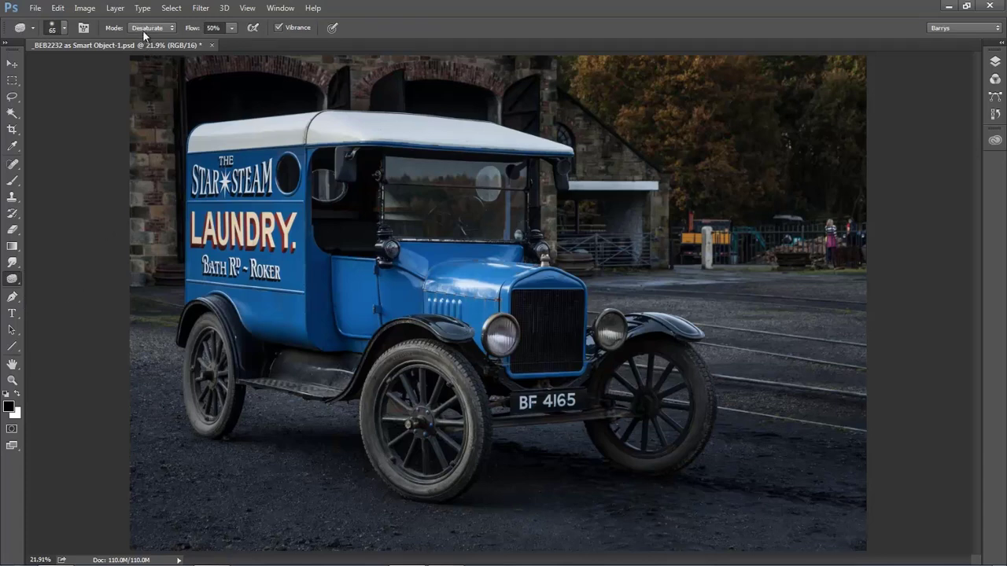
left_click(171, 29)
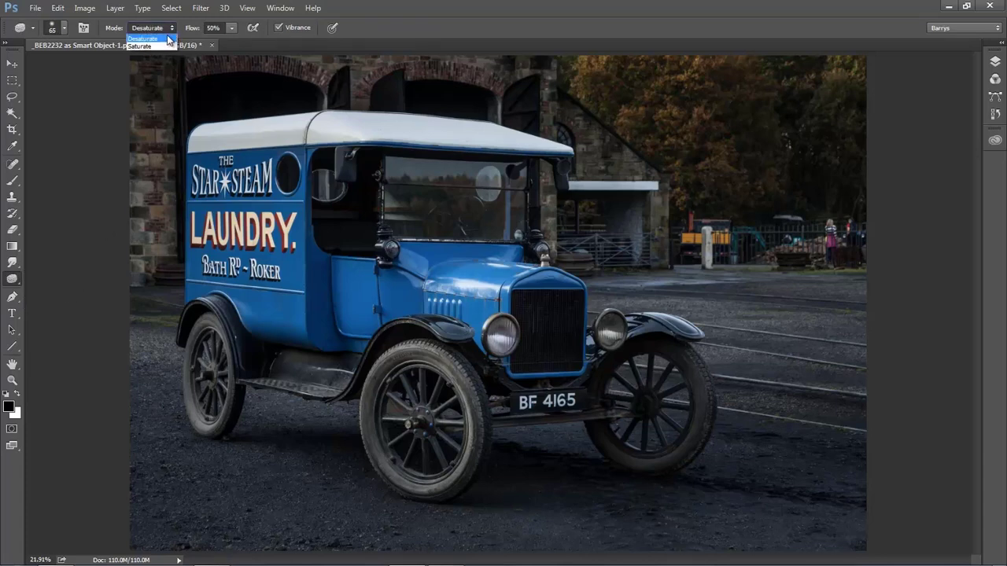
left_click(397, 47)
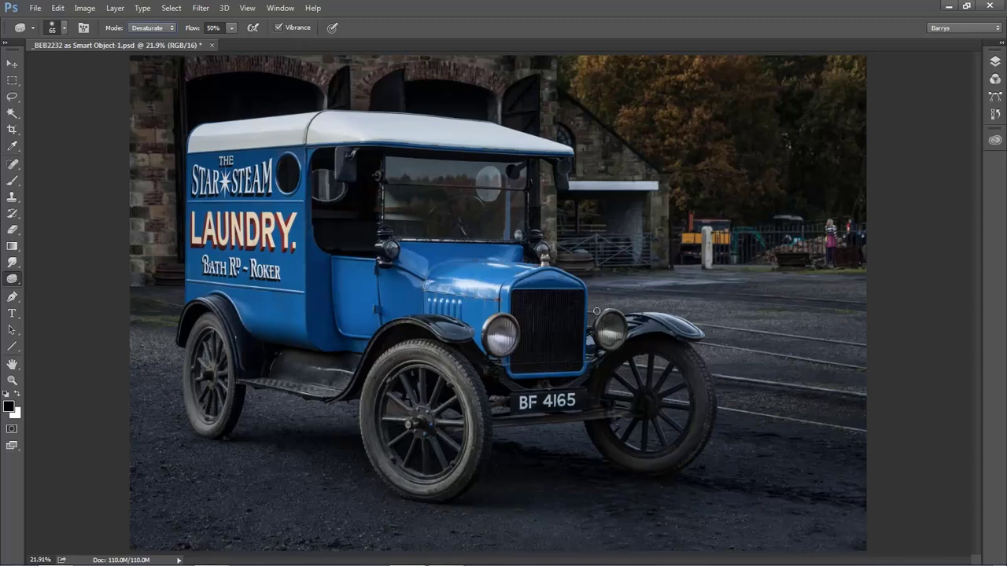
Copy a lassoed patch of autumn foliage, feathered with Refine Edge, to a new layer and move it over the yellow vehicle and white post
left_click(12, 96)
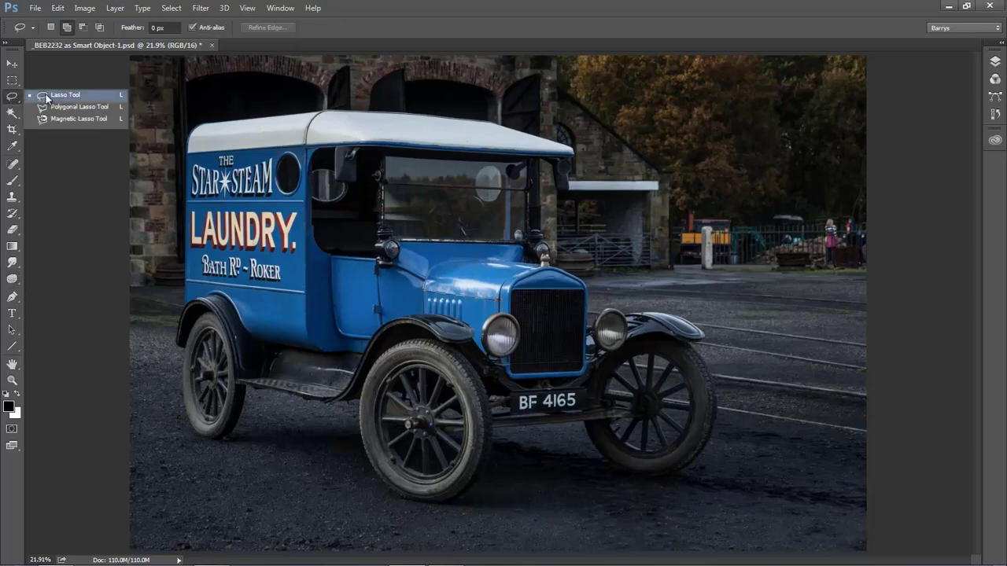
left_click(52, 95)
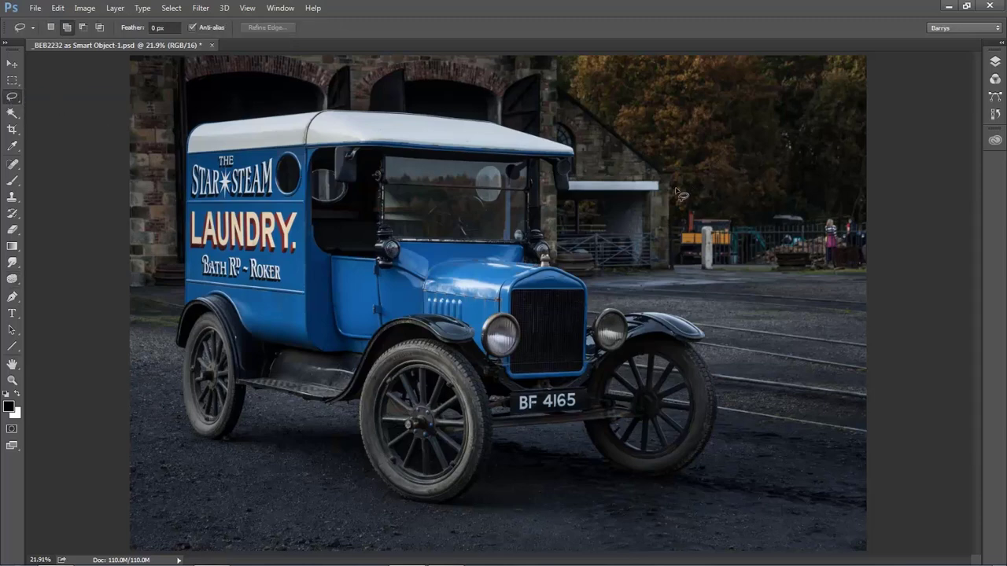
mouse_move(672, 192)
left_mouse_down()
mouse_move(674, 156)
mouse_move(660, 143)
mouse_move(671, 96)
mouse_move(720, 85)
mouse_move(742, 123)
mouse_move(747, 190)
mouse_move(677, 208)
left_mouse_up()
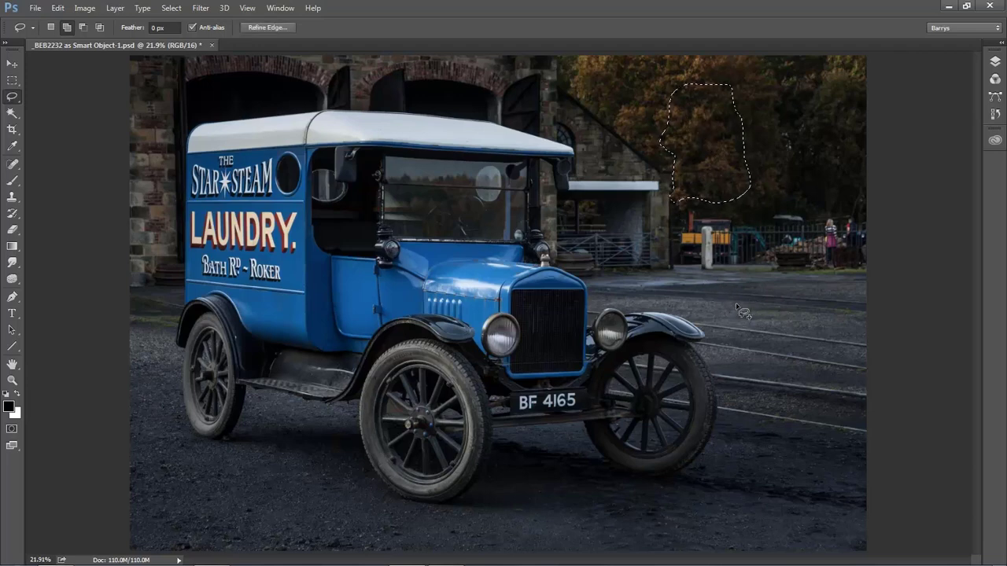
left_click(269, 27)
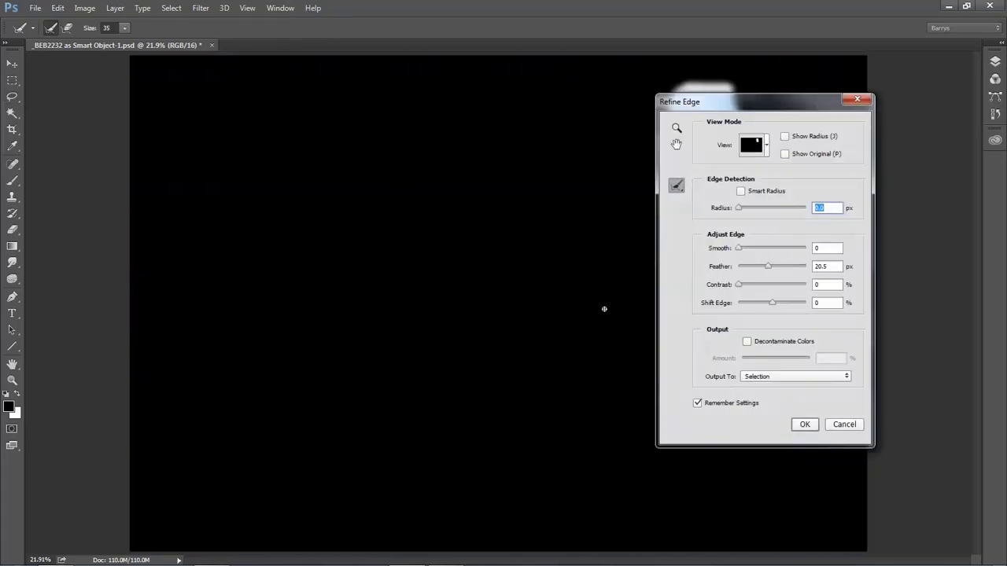
left_click_drag(774, 104, 503, 74)
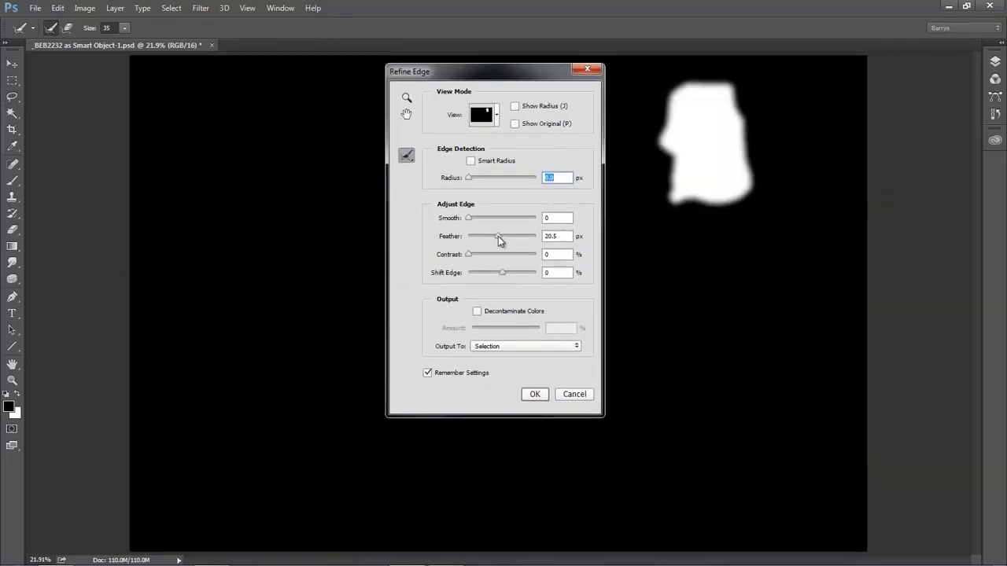
left_click_drag(503, 241, 504, 240)
left_click(534, 395)
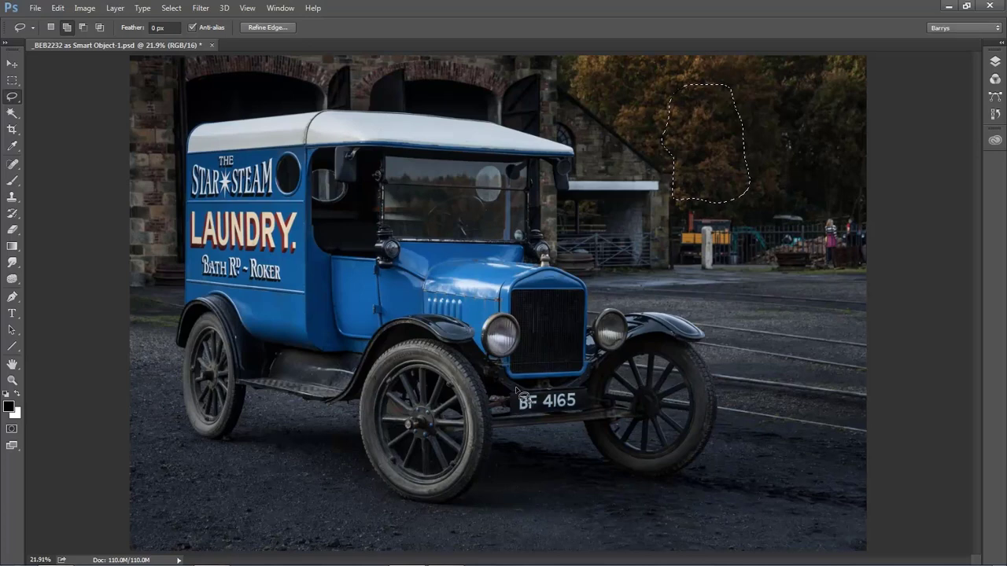
key("ctrl+j")
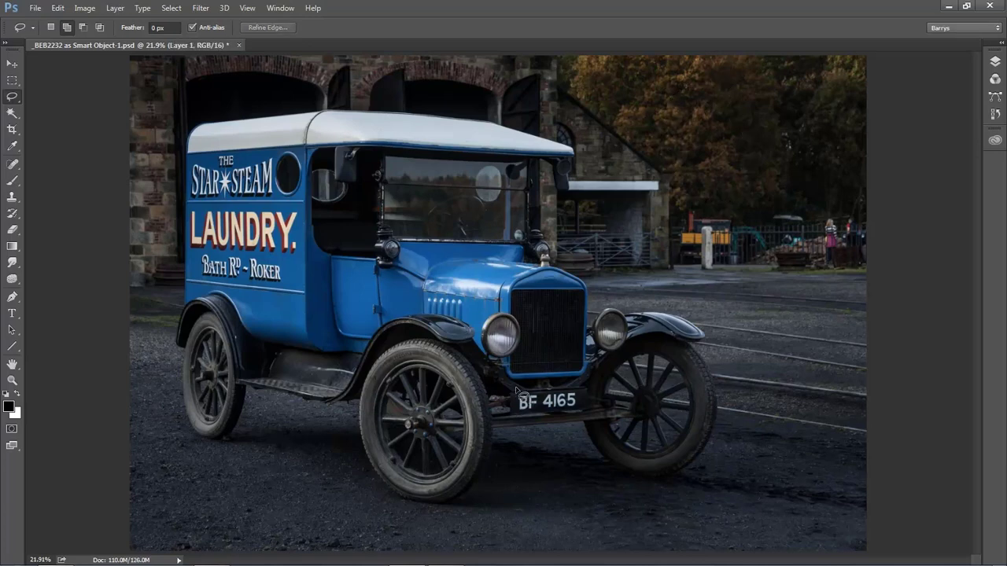
left_click_drag(708, 156, 703, 234)
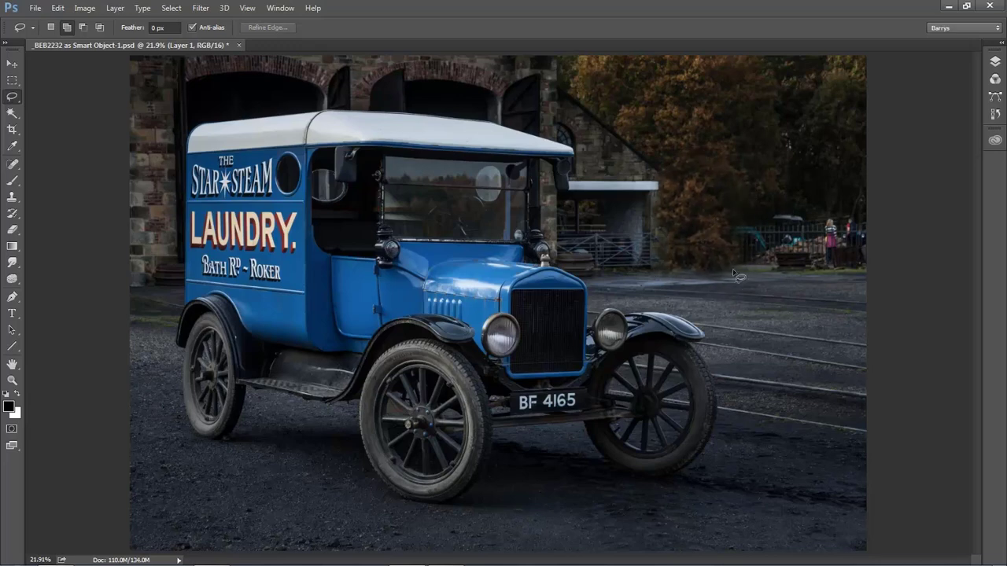
Erase the foliage patch's blurry lower edge where it overlaps the ground, using a 70 px Eraser
right_click(18, 238)
left_click(46, 228)
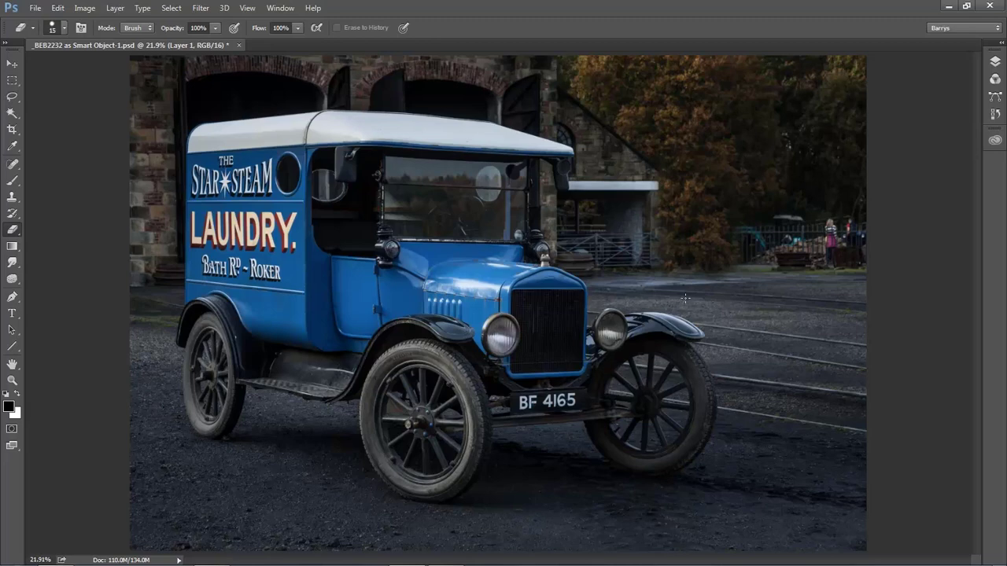
key("bracketright")
key("bracketright")
key("bracketright")
key("bracketright")
key("bracketright")
key("bracketright")
key("bracketright")
key("bracketright")
key("bracketright")
key("bracketright")
key("bracketright")
Flatten the image to merge the foliage patch into the background
left_click(995, 62)
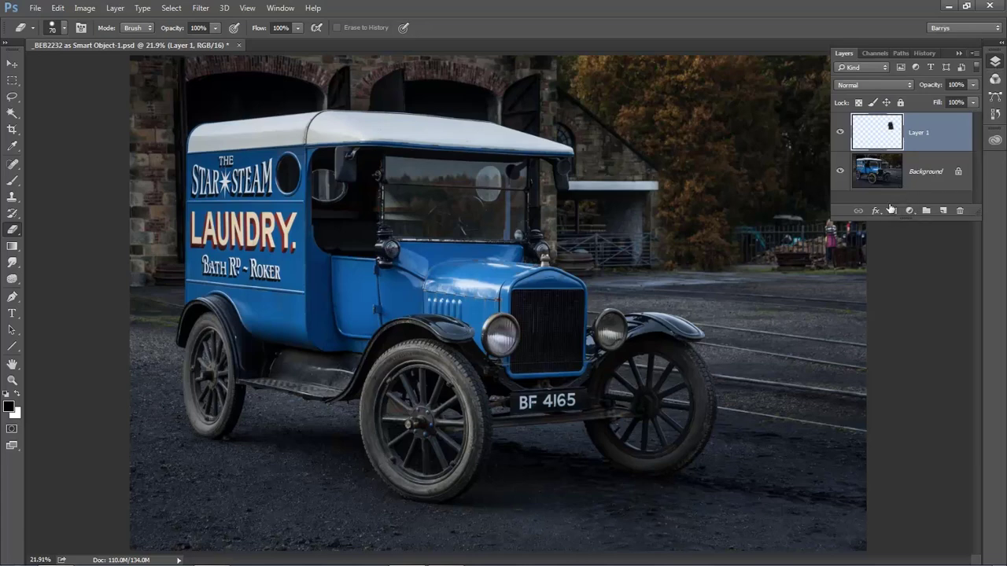
left_click(974, 53)
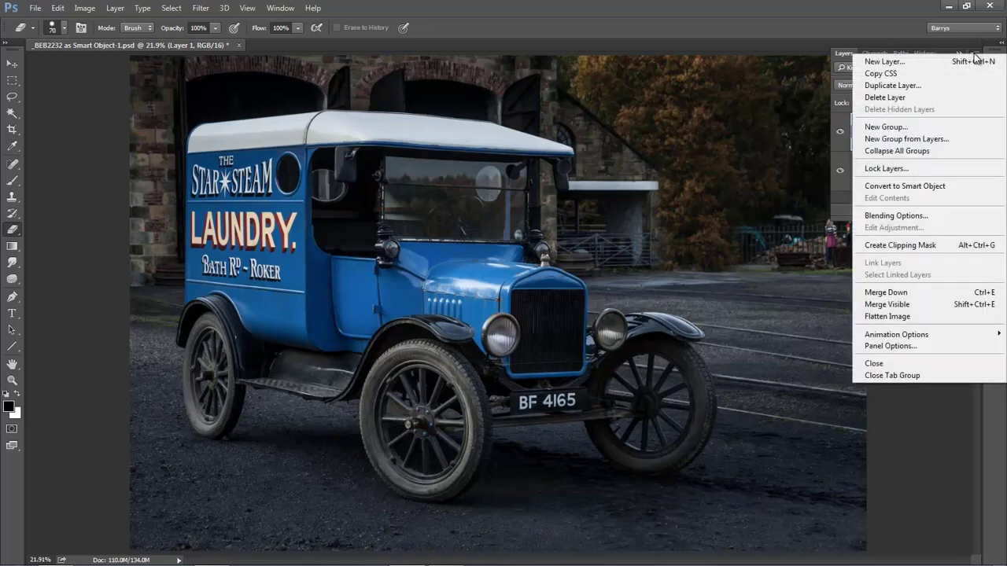
left_click(914, 318)
left_click(836, 29)
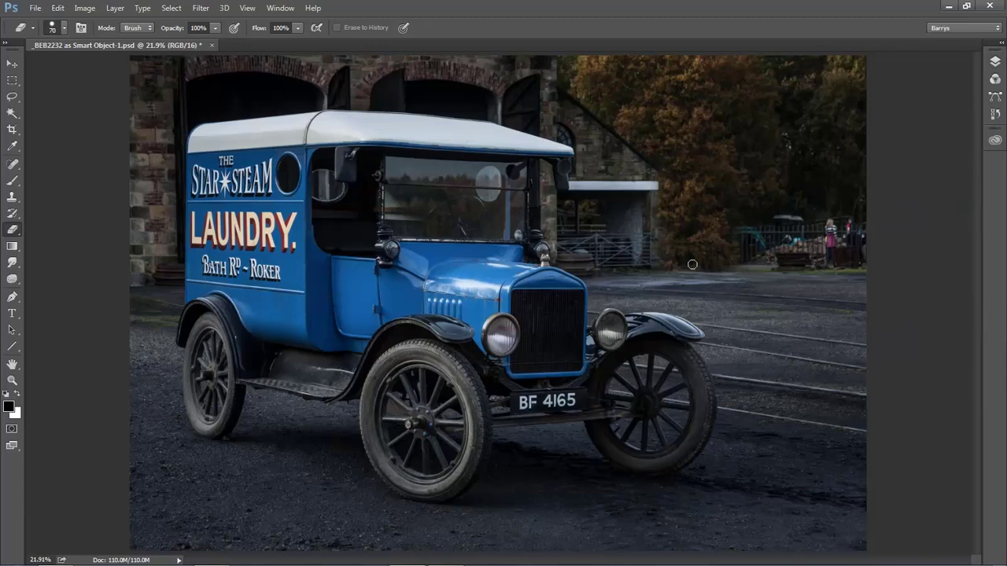
Paint out the people standing by the background fence with the Spot Healing Brush at 150 px
left_click(12, 165)
left_click(56, 163)
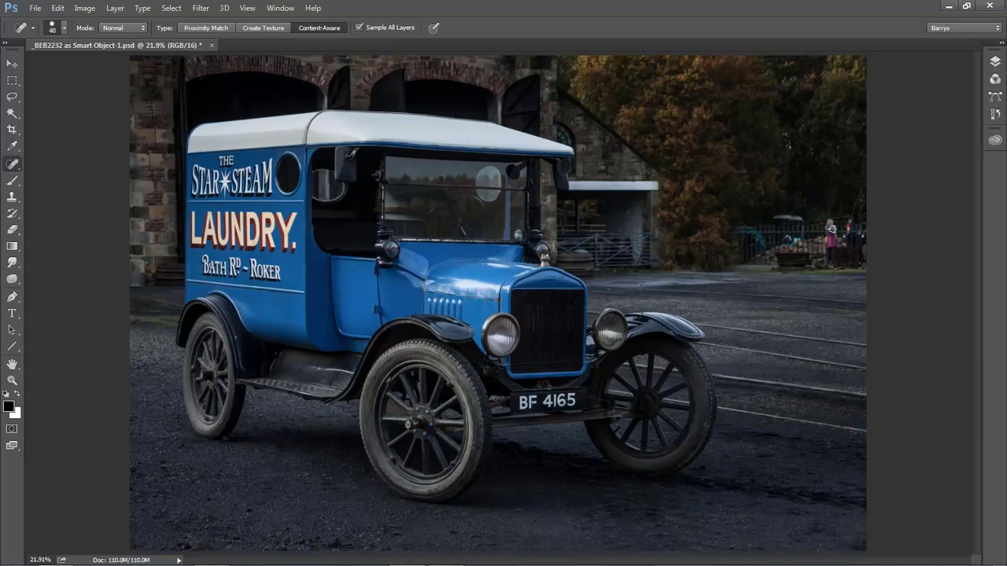
key("bracketright")
key("bracketright")
key("bracketright")
key("bracketright")
key("bracketright")
key("bracketright")
key("bracketright")
key("bracketright")
key("bracketright")
key("bracketleft")
left_click_drag(829, 226, 829, 260)
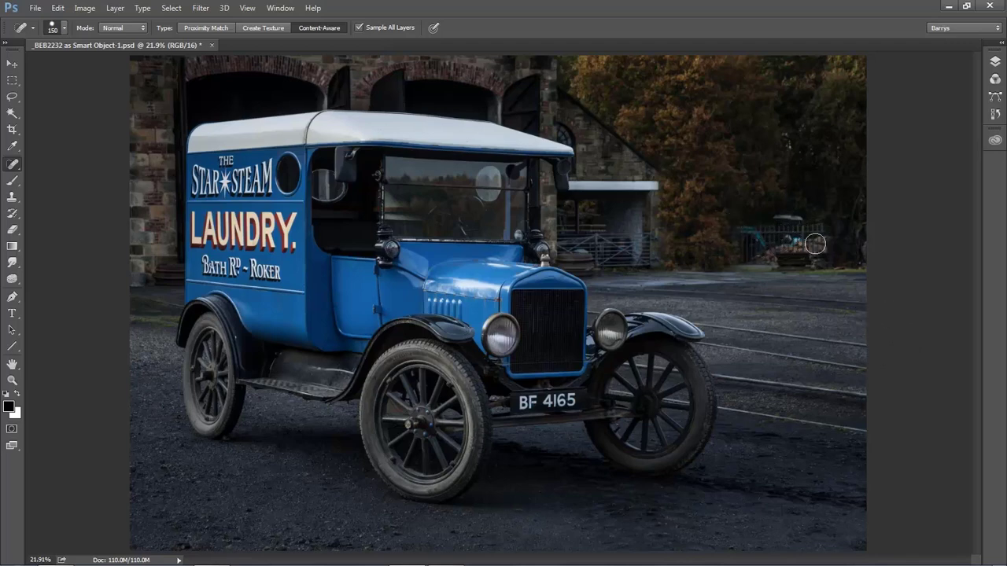
Desaturate the blue and bright patches behind the background fence with the Sponge tool in Desaturate mode at 50% flow
left_click(12, 281)
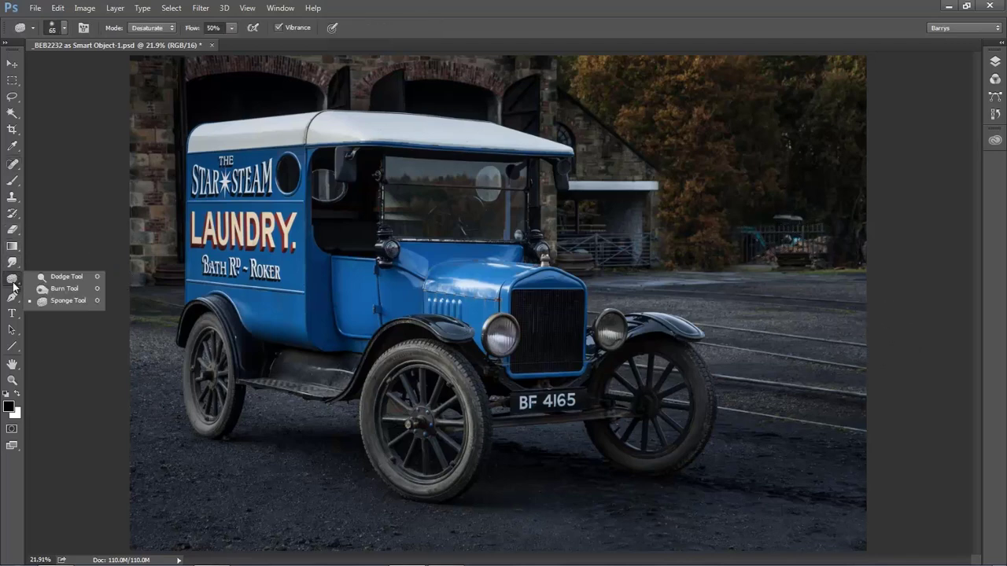
left_click(66, 299)
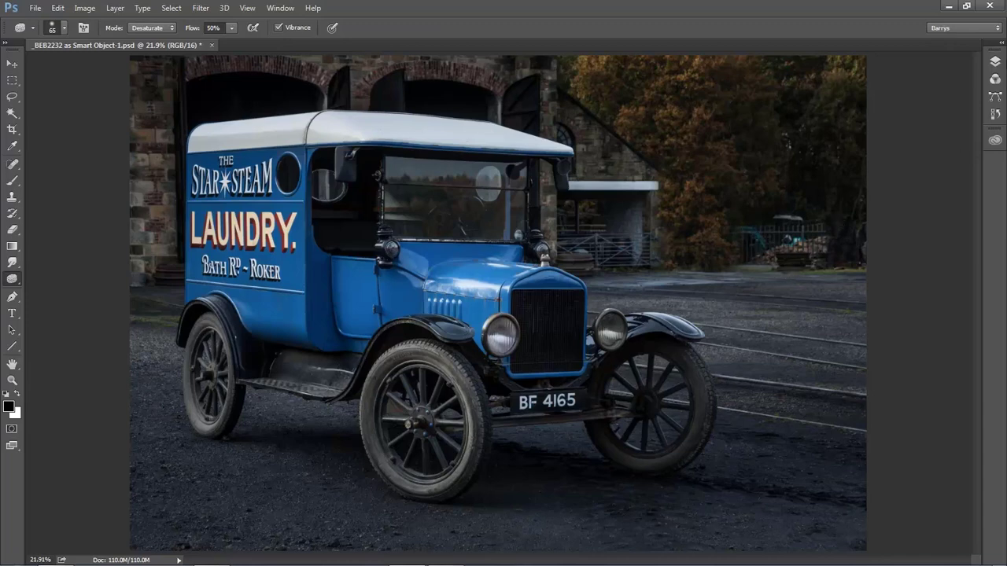
left_click(995, 62)
left_click(833, 27)
Remove the small white mark on the van's rear mudguard with a much smaller Spot Healing Brush
left_click_drag(12, 164, 57, 168)
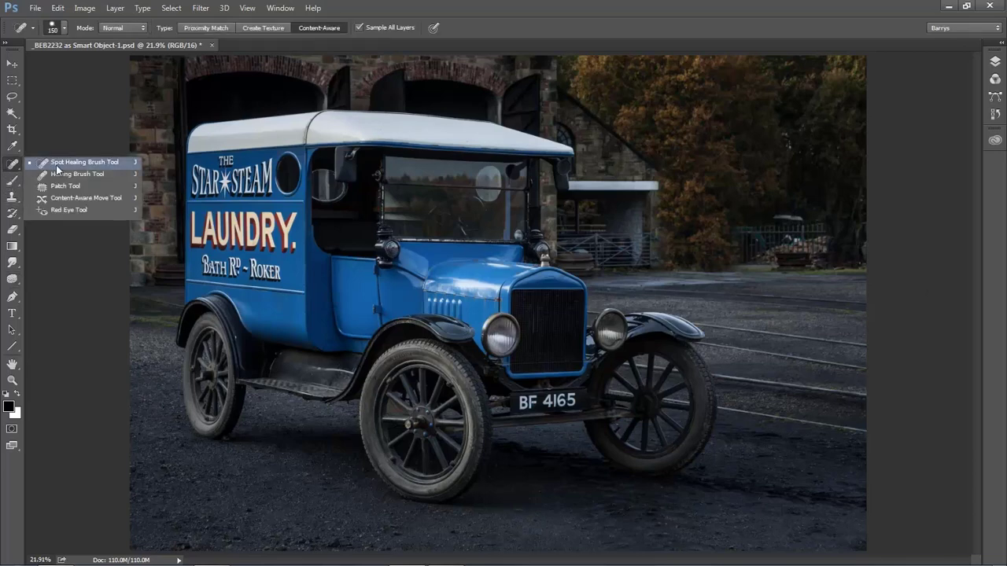
left_click(56, 163)
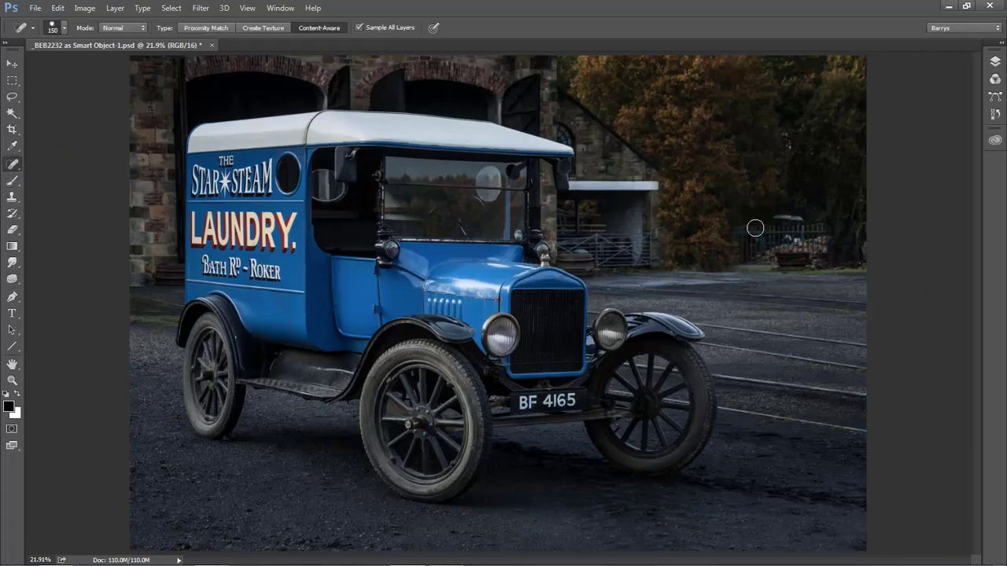
key("bracketleft")
key("bracketleft")
key("bracketleft")
key("bracketleft")
key("bracketleft")
scroll(192, 370, "up", 5)
key("bracketleft")
key("bracketleft")
key("bracketleft")
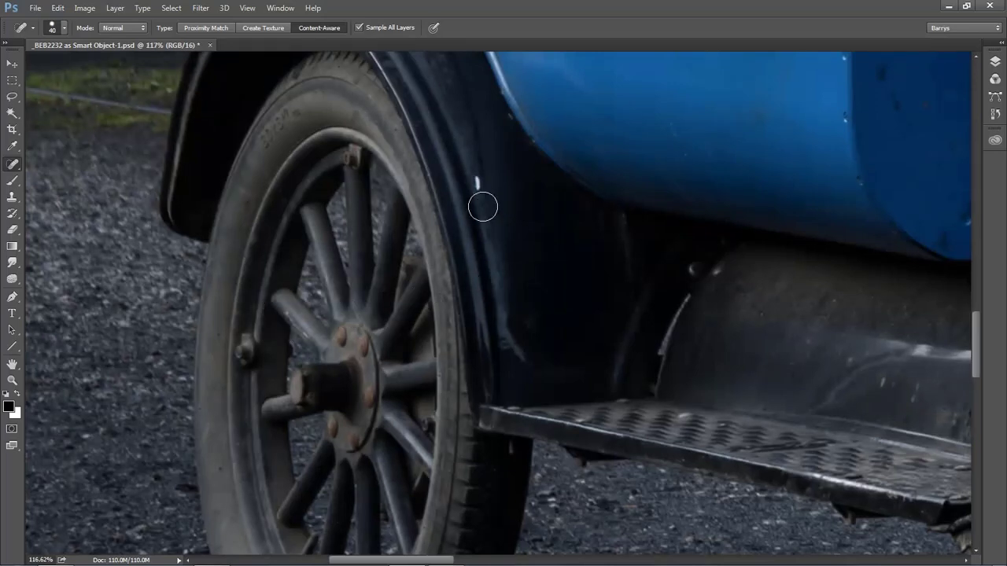
key("bracketleft")
key("bracketleft")
key("bracketleft")
left_click_drag(475, 179, 477, 203)
key("ctrl+0")
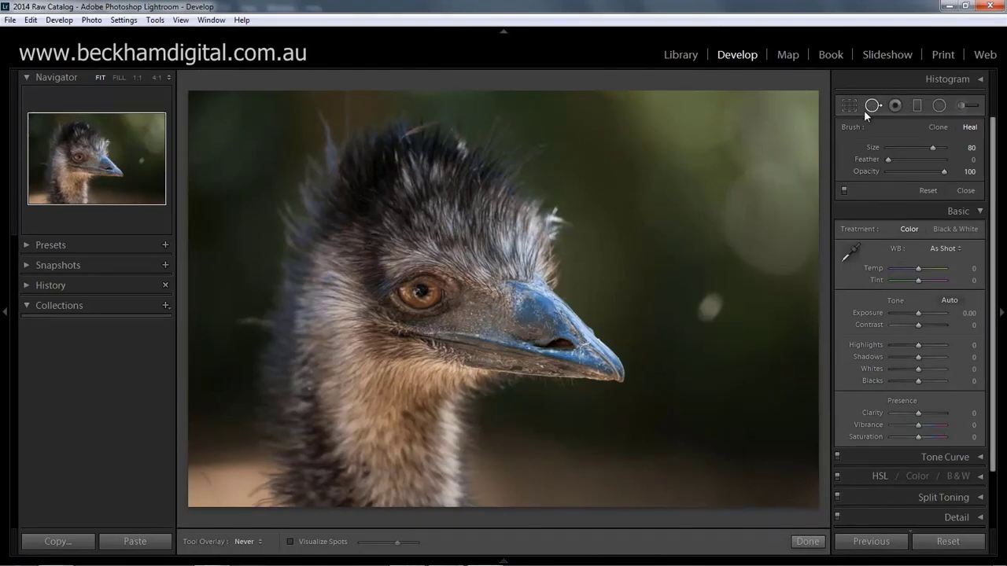
Switch to Lightroom and heal the pale blurred spot in the background beyond the emu's beak at brush size 80
left_click(711, 304)
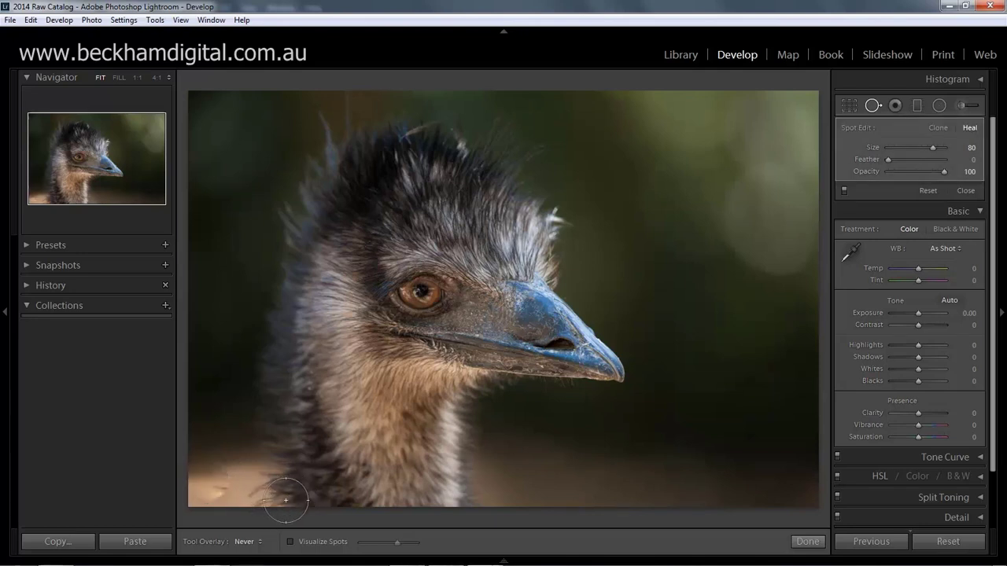
Undo the last spot removal and heal the dark mark in the photo's lower-left corner with a size 66 brush
key("ctrl+z")
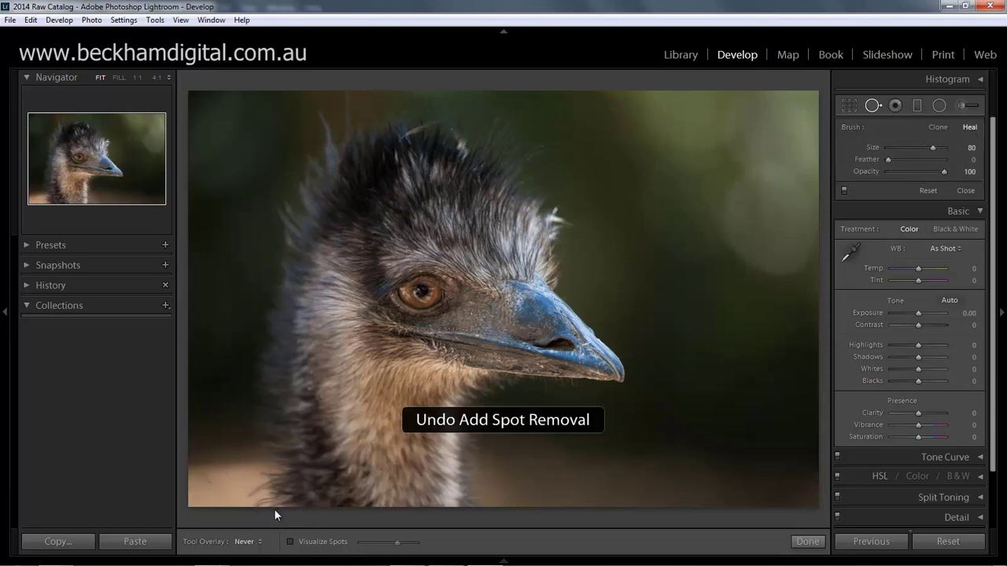
scroll(210, 484, "down", 1)
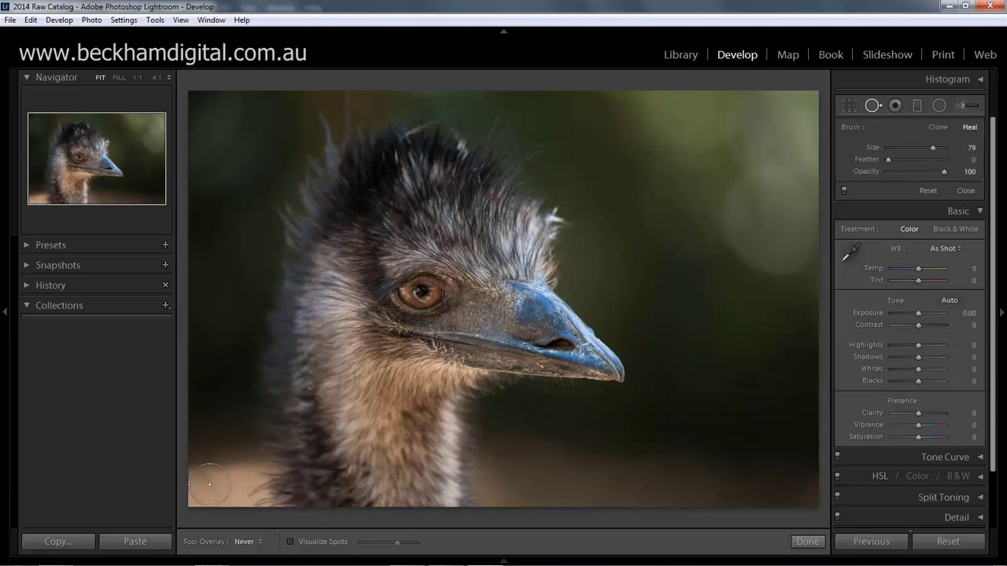
scroll(210, 483, "down", 3)
scroll(206, 484, "down", 8)
left_click(202, 472)
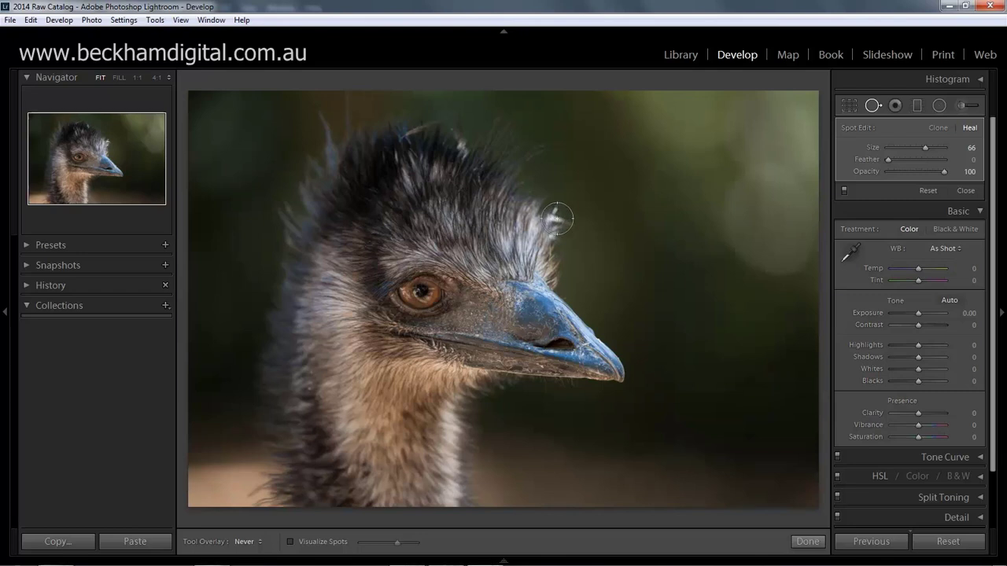
Undo the size 79 heal of the white feather tuft by the emu's forehead and heal it again at size 51
scroll(556, 221, "up", 3)
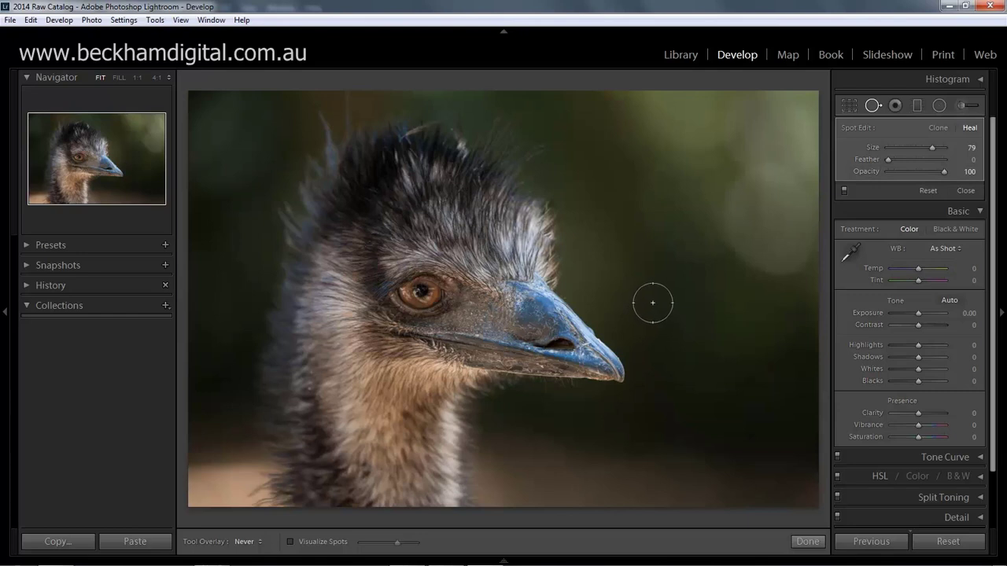
key("ctrl+z")
scroll(610, 232, "down", 2)
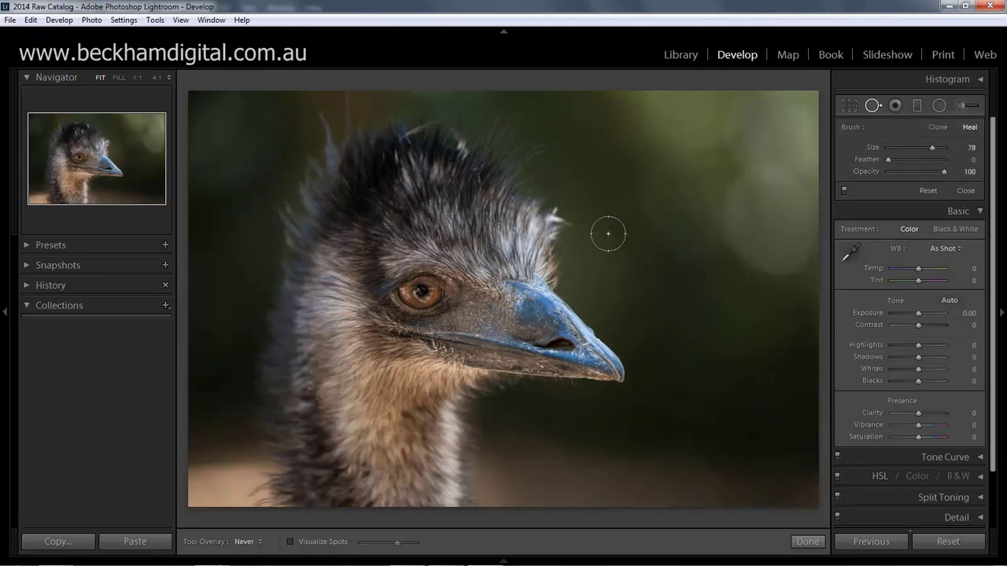
scroll(571, 226, "down", 5)
left_click(548, 219)
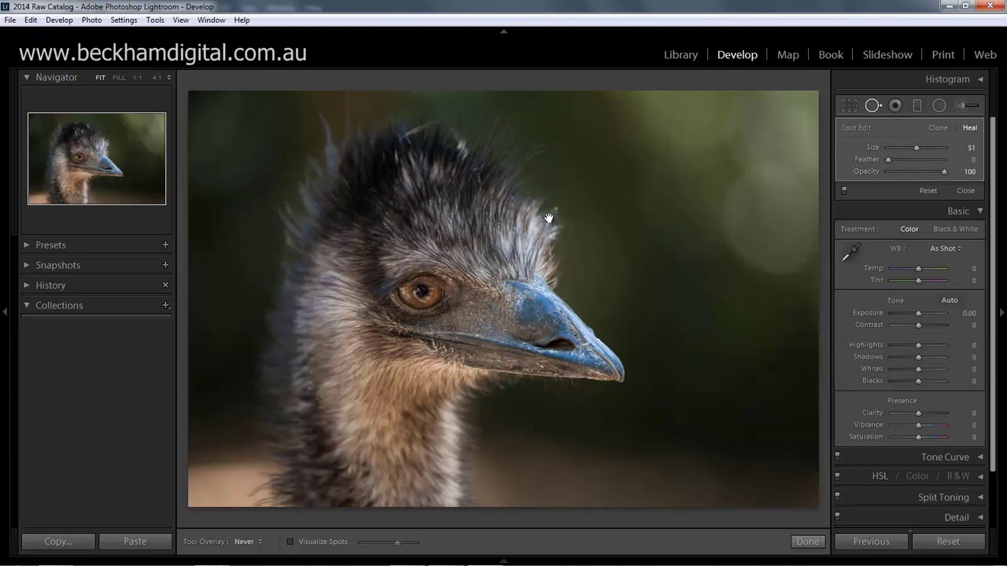
left_click(550, 230)
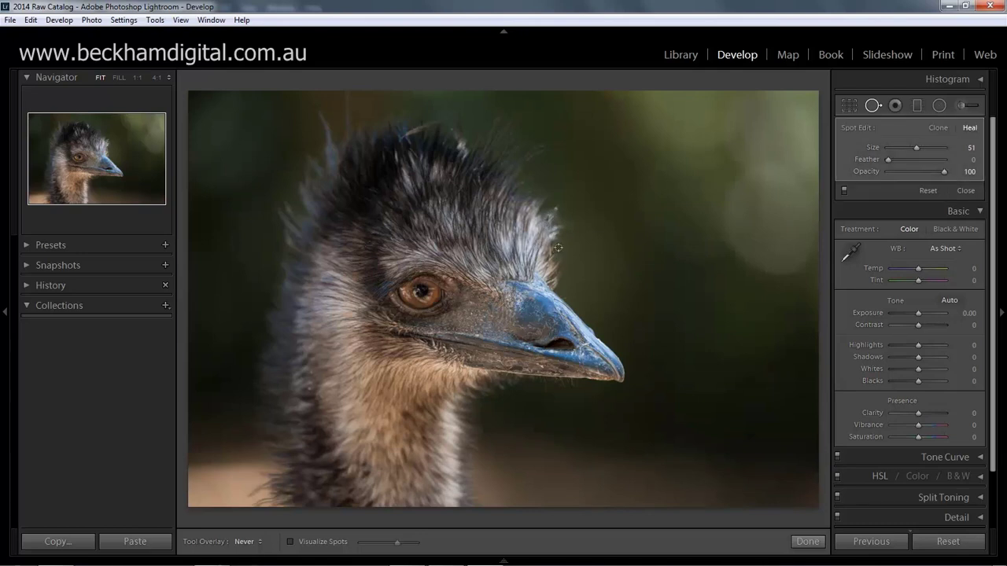